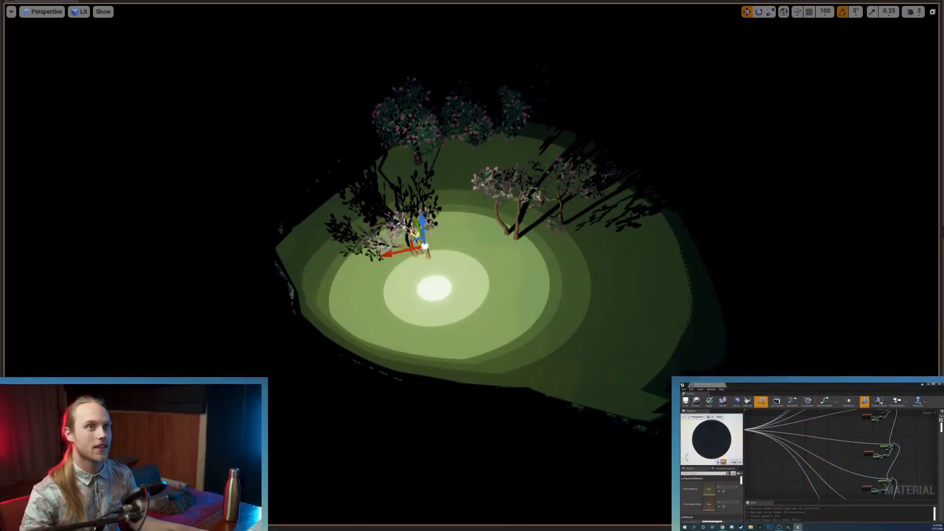
right_drag(683, 190, 683, 201)
key(w)
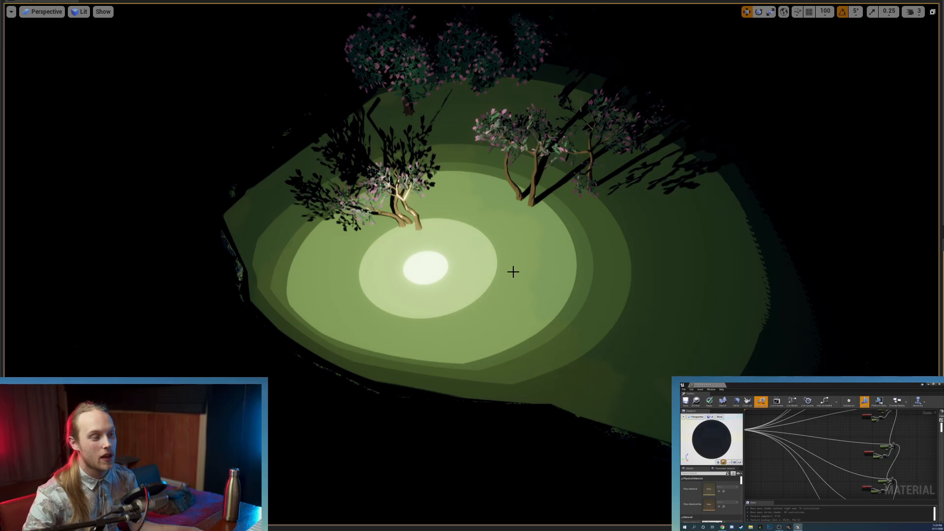
scroll(513, 269, up, 3)
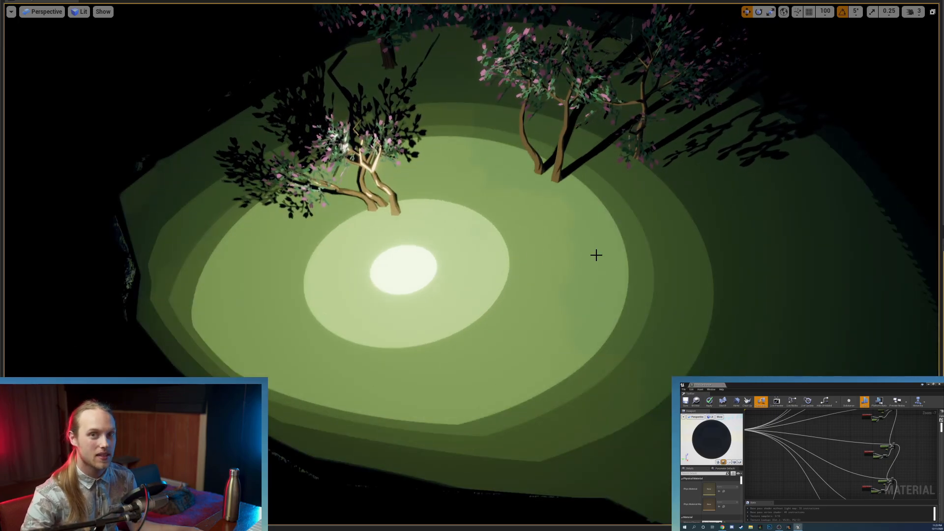
scroll(539, 255, down, 2)
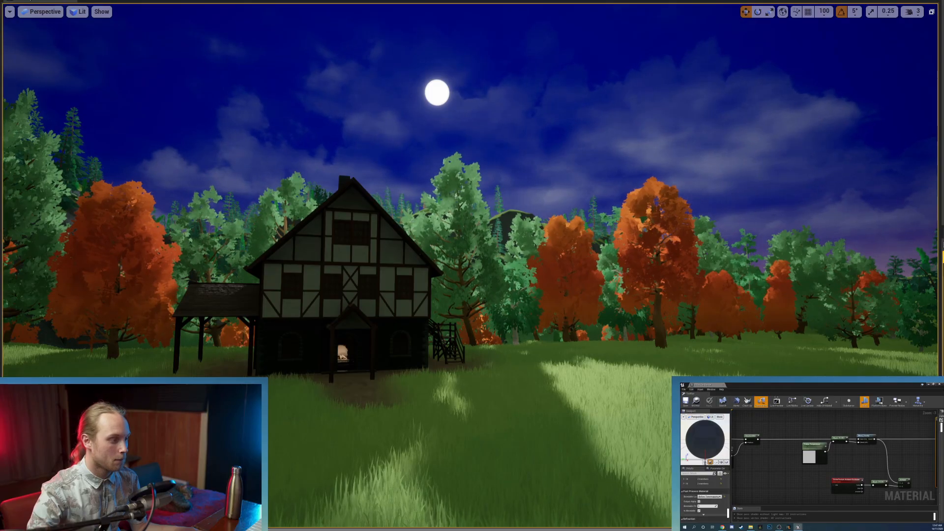
- Create a new material asset named TutorialCelShader in the content folder
drag(169, 529, 179, 344)
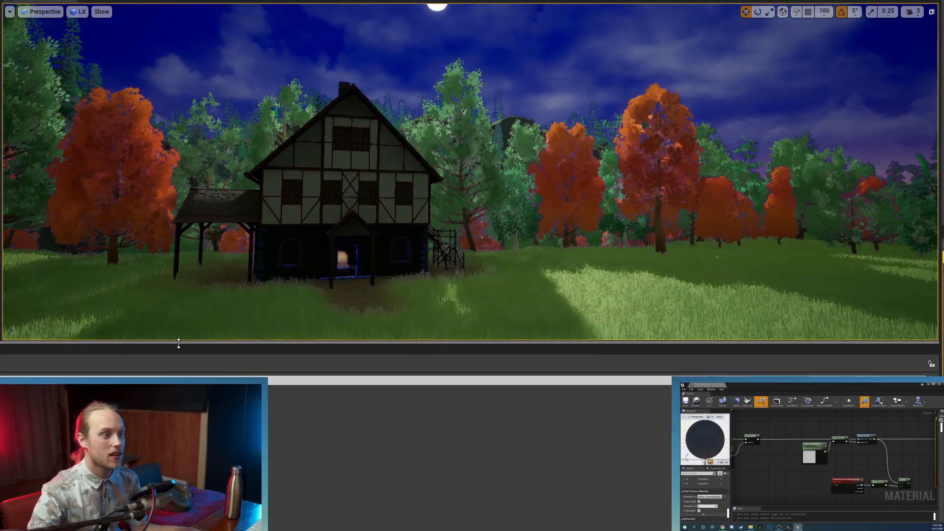
right_click(243, 403)
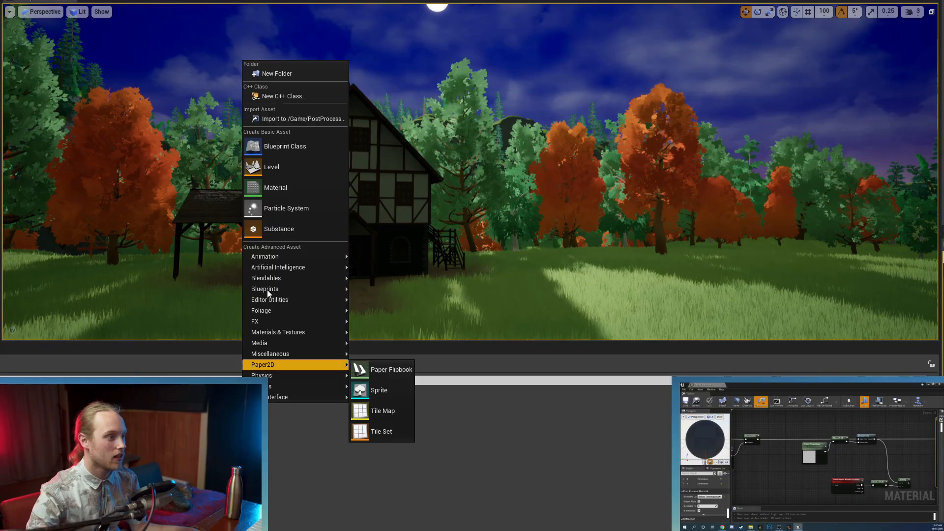
click(289, 187)
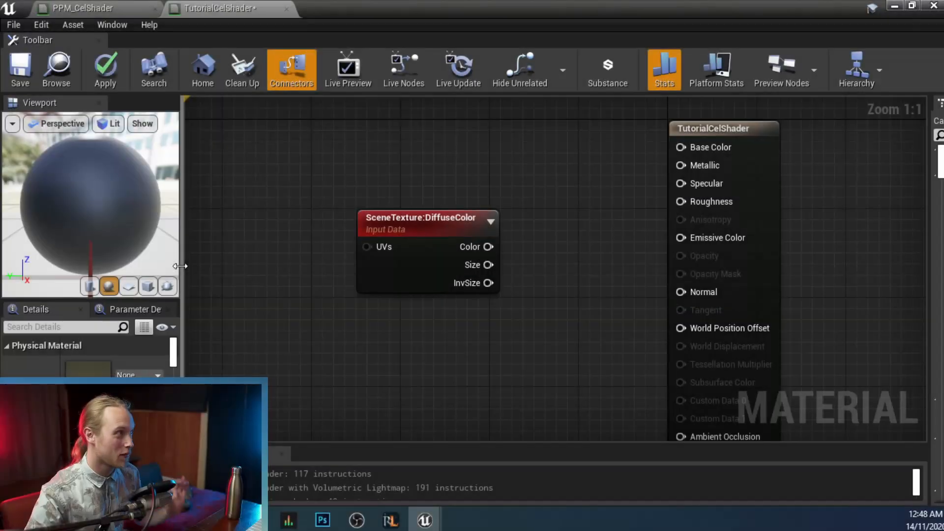
- Set the Material Domain of TutorialCelShader to Post Process
drag(181, 187, 622, 206)
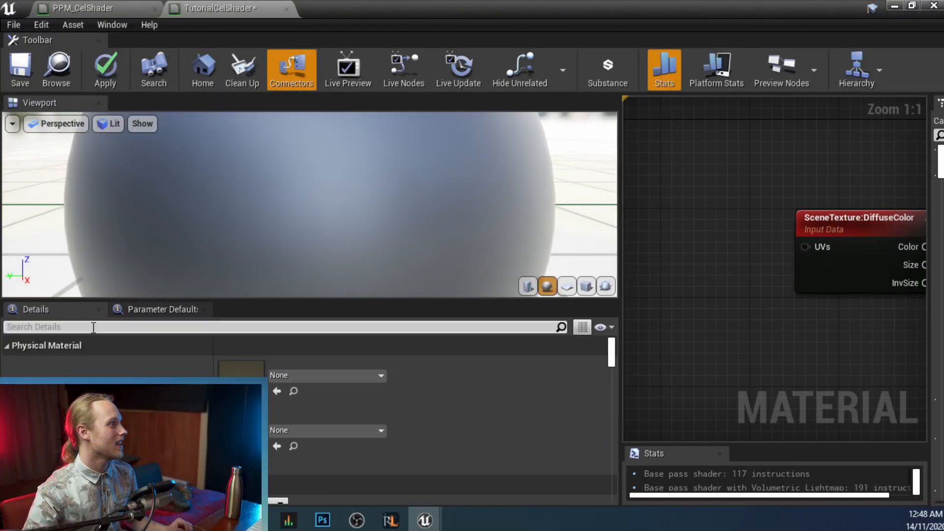
drag(85, 300, 116, 152)
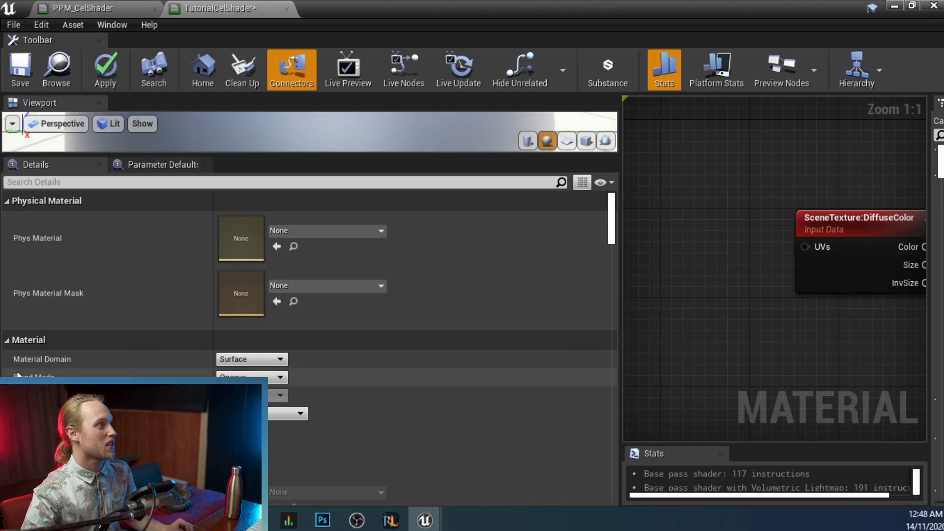
click(251, 359)
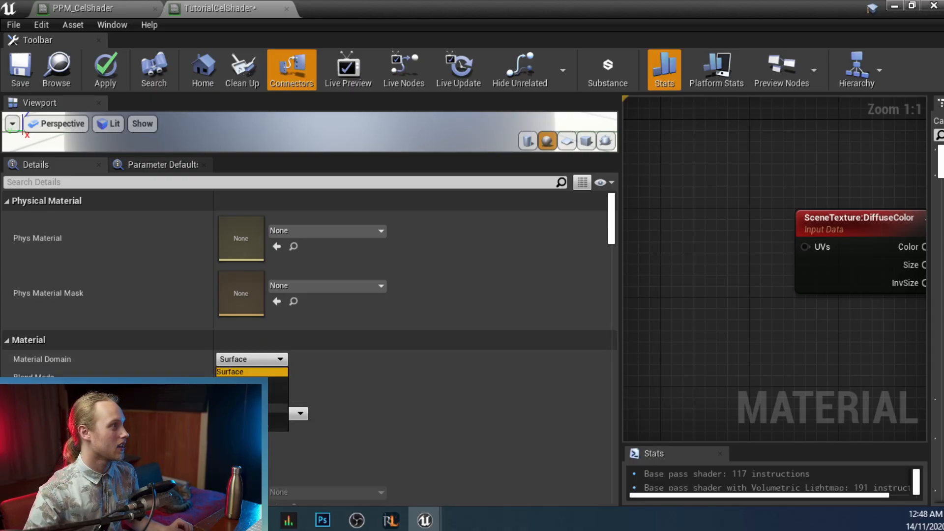
click(246, 412)
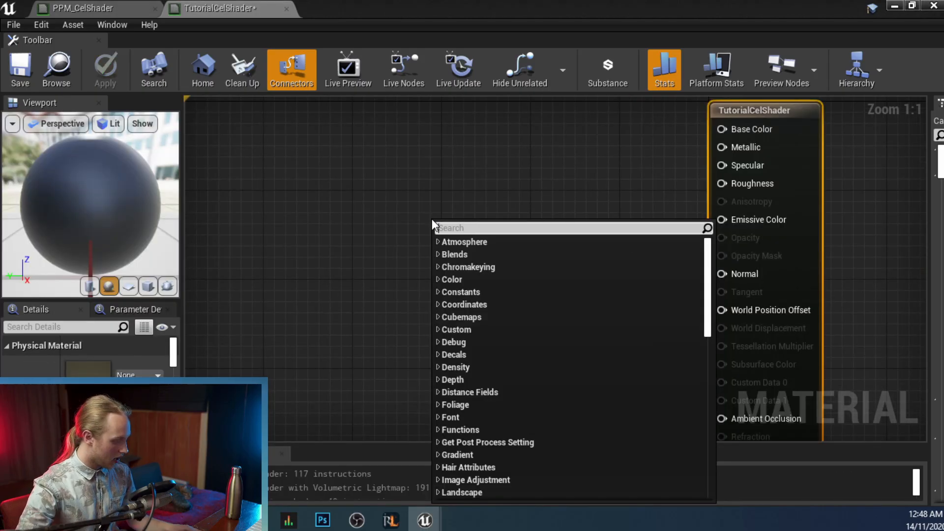
- Add a SceneTexture node set to DiffuseColor and connect its Color output to the material's Emissive Color input
text(scenete)
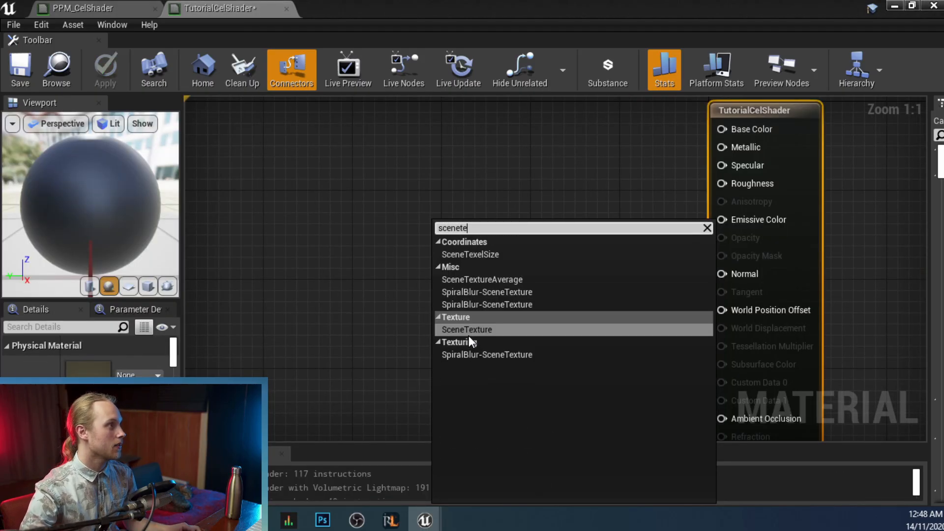
click(468, 334)
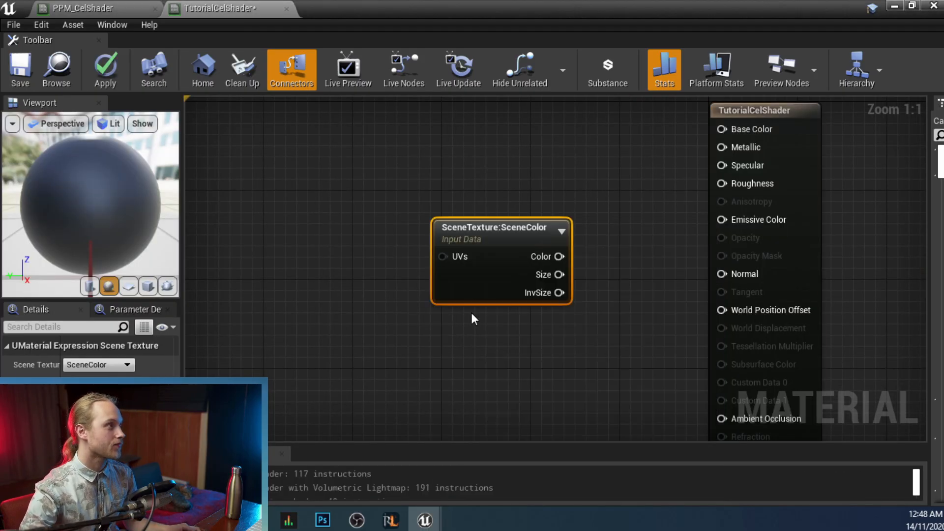
drag(463, 232, 432, 204)
click(94, 364)
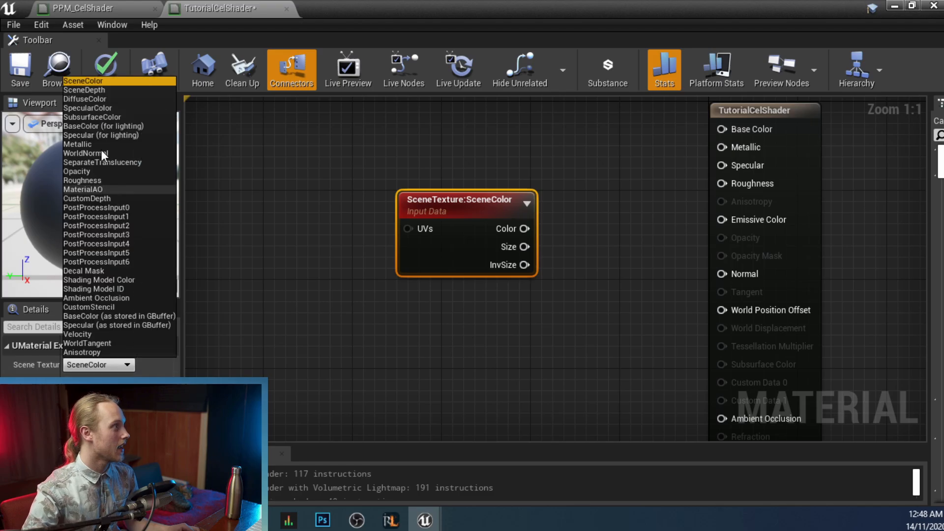
click(94, 97)
drag(529, 229, 847, 141)
drag(847, 141, 721, 220)
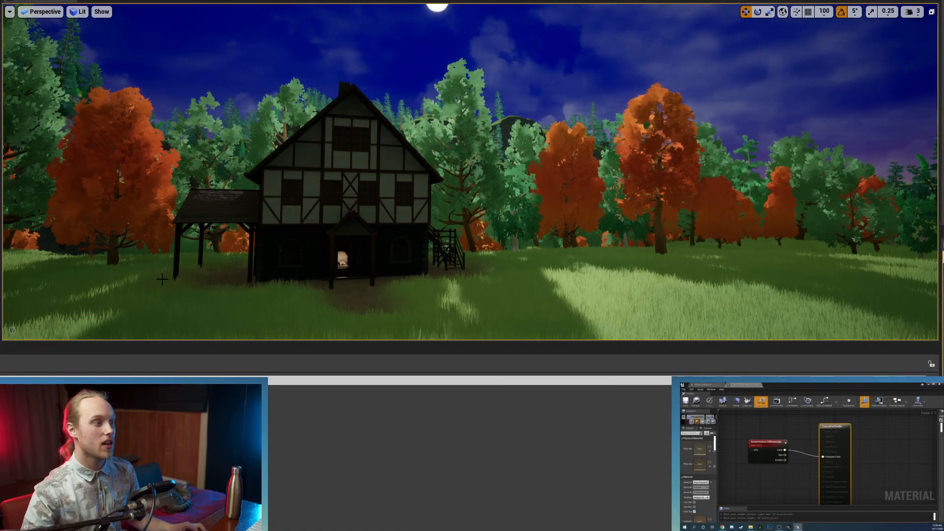
- Place a Post Process Volume on the grass near the house and raise it above the ground
mouse_move(77, 165)
right_down()
mouse_move(85, 189)
mouse_move(78, 169)
right_up()
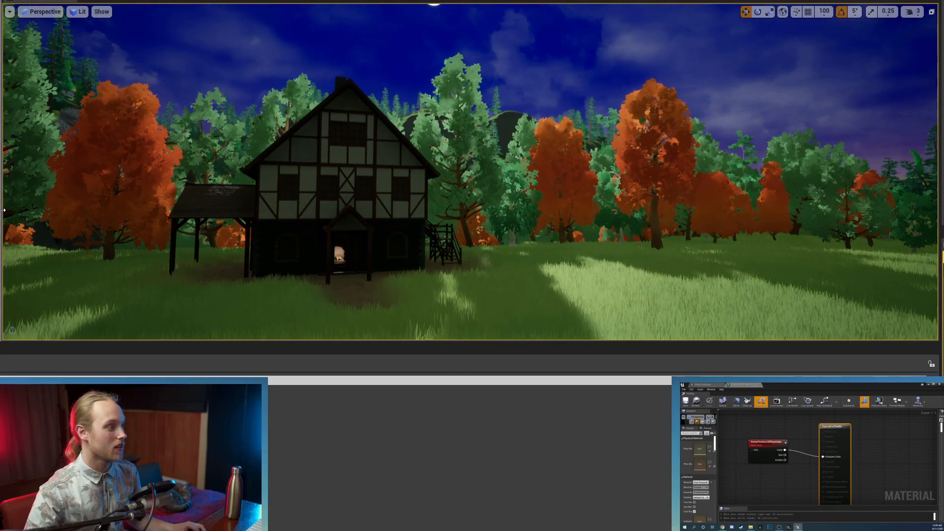
drag(2, 207, 3, 246)
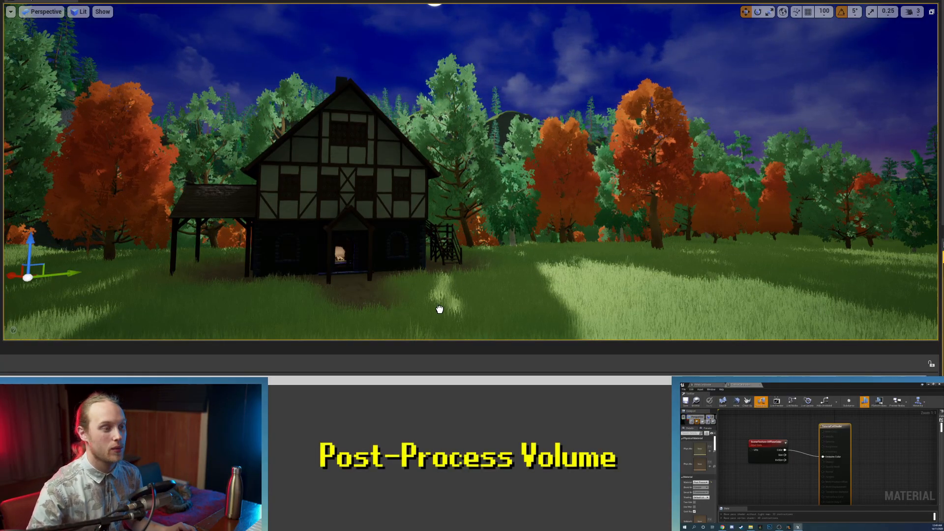
drag(440, 309, 439, 309)
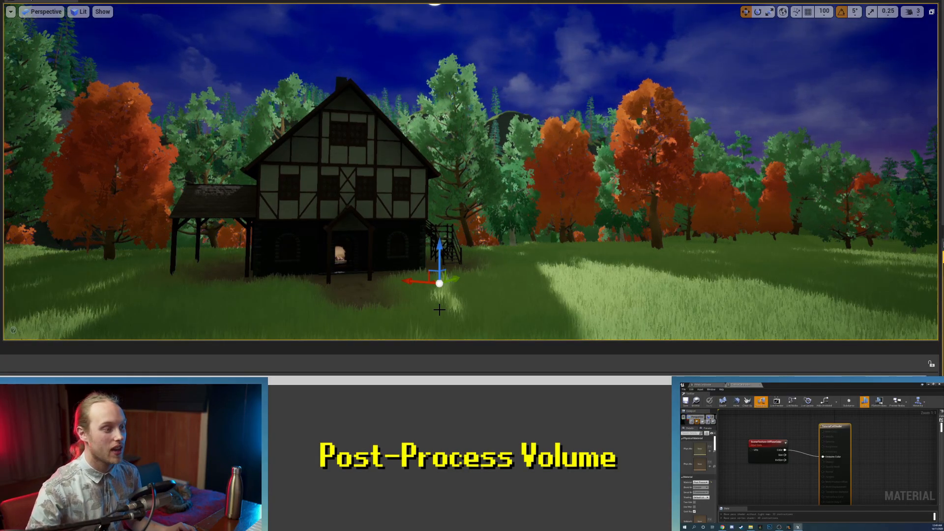
key(g)
drag(439, 255, 439, 187)
scroll(448, 233, up, 4)
key(w)
right_drag(448, 233, 494, 244)
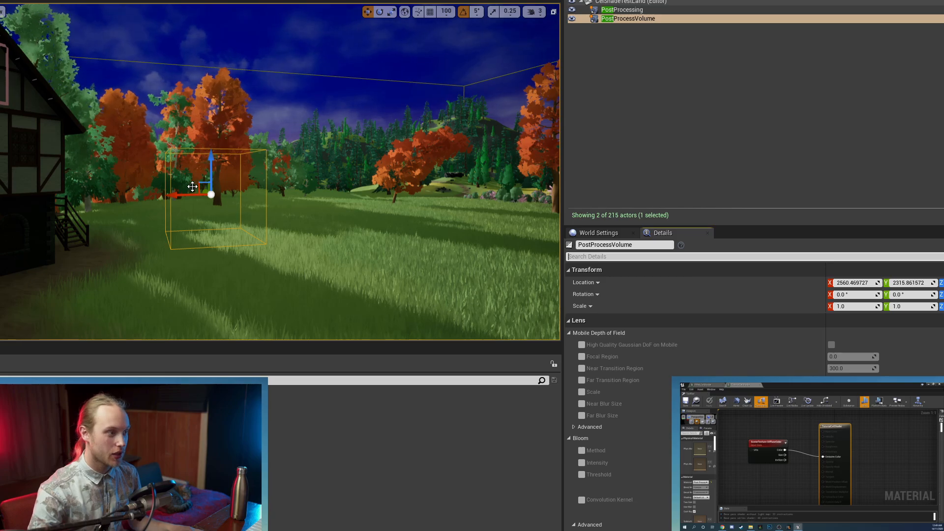
- Enable Infinite Extent (Unbound) for the Post Process Volume
click(607, 256)
text(bound)
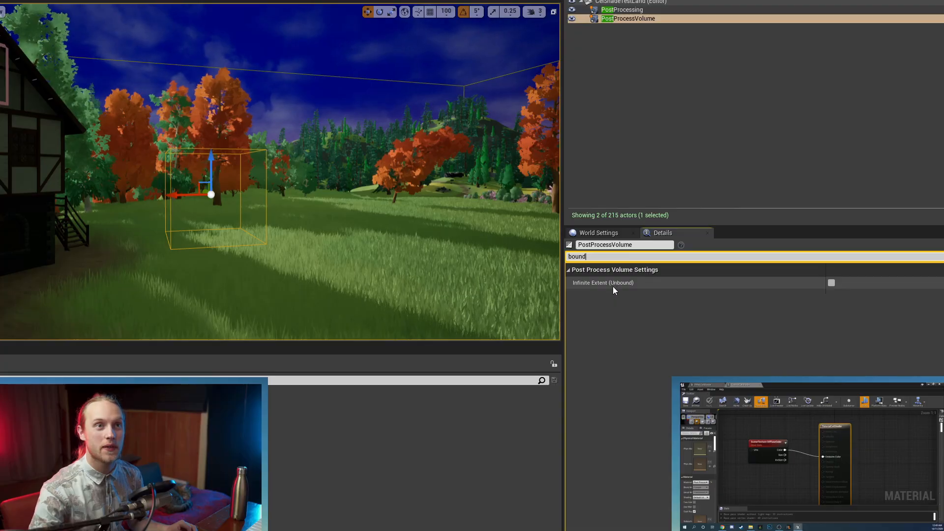
click(831, 284)
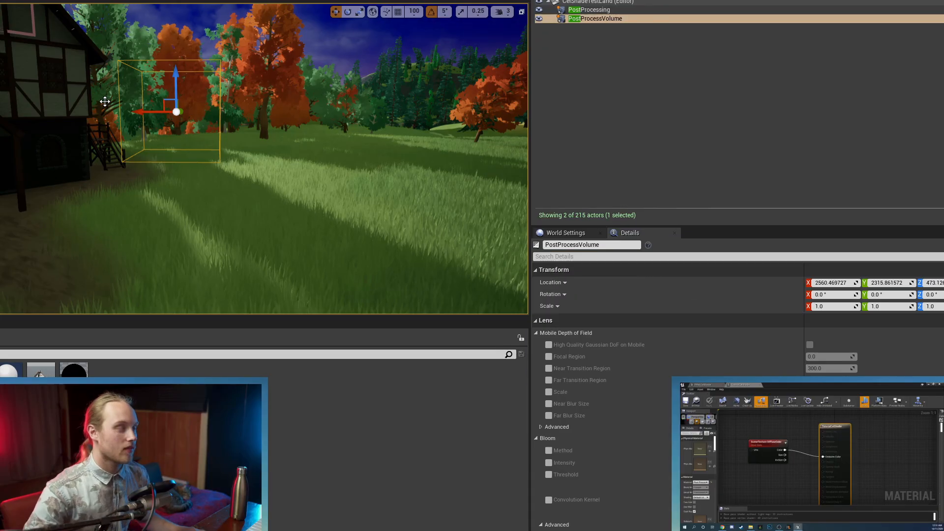
- Create a material instance from the TutorialCelShader material and shrink the content browser to enlarge the level view
right_drag(104, 102, 63, 78)
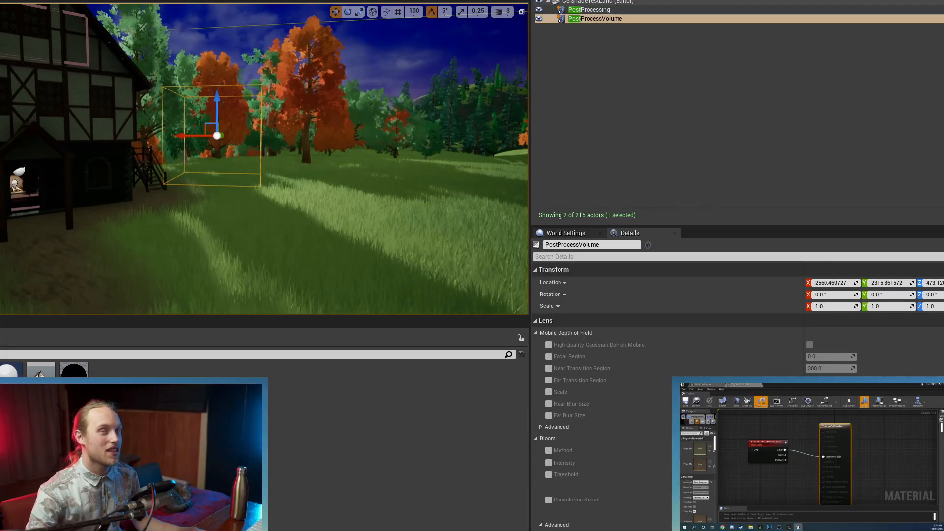
right_click(69, 342)
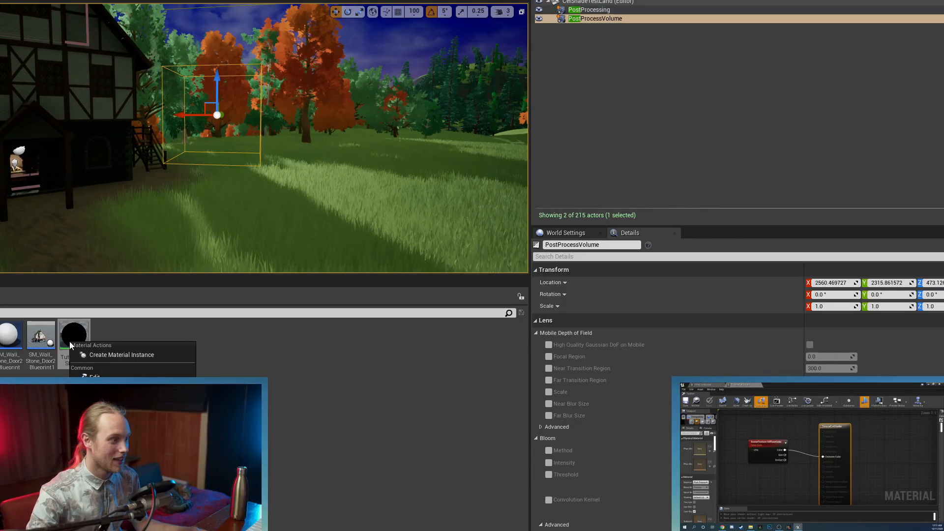
click(111, 356)
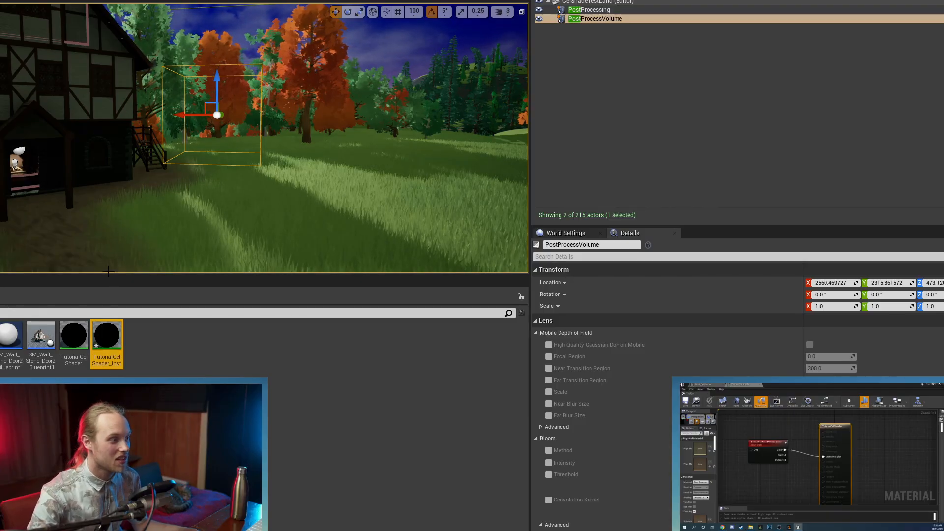
drag(108, 271, 110, 526)
- Add an asset reference to the PostProcessVolume's Post Process Materials array and assign TutorialCelShader_Inst to it
right_drag(266, 226, 317, 229)
click(315, 231)
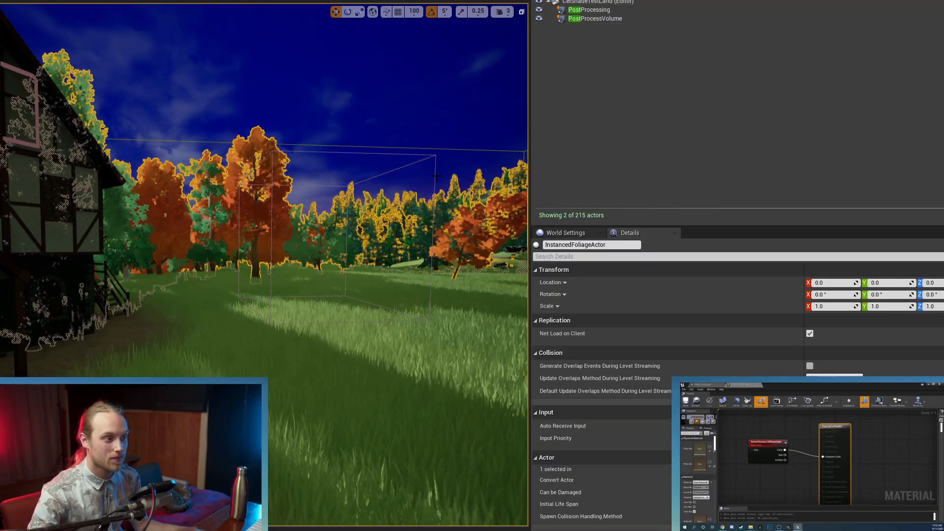
click(596, 18)
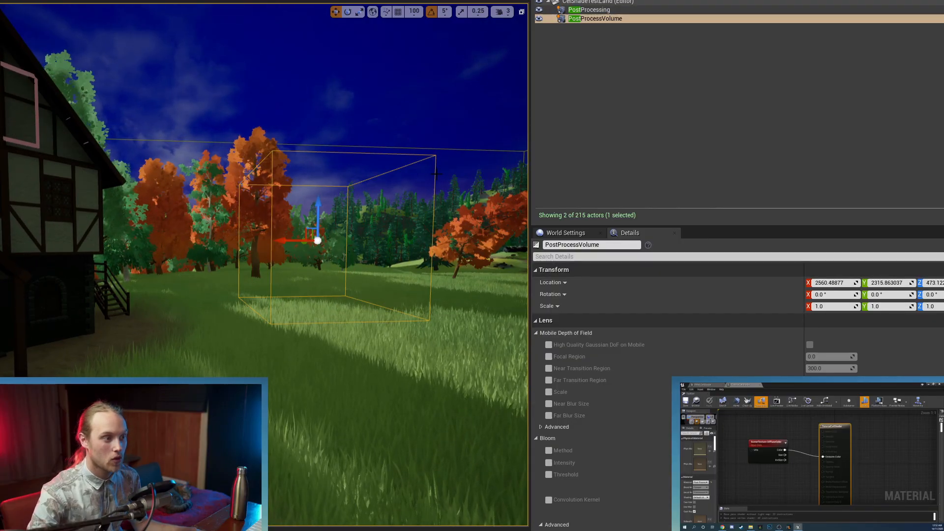
click(600, 256)
text(mat)
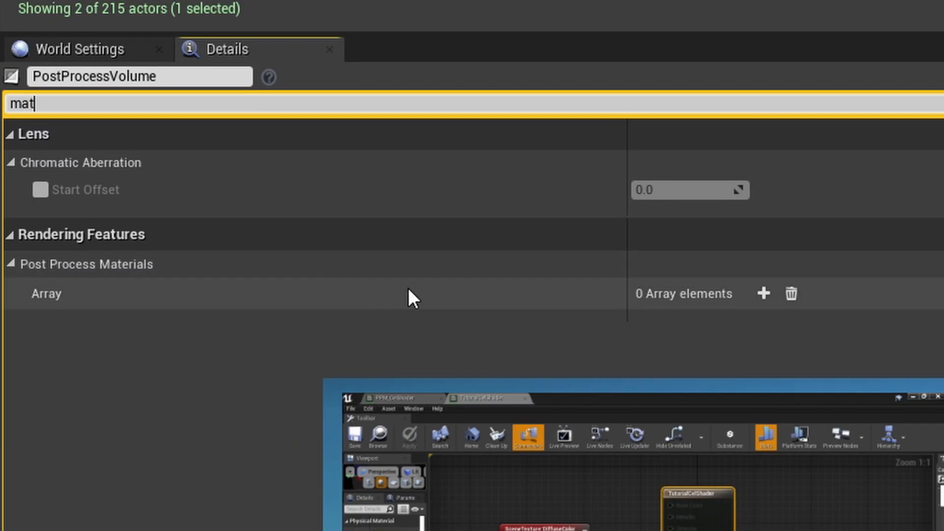
click(768, 293)
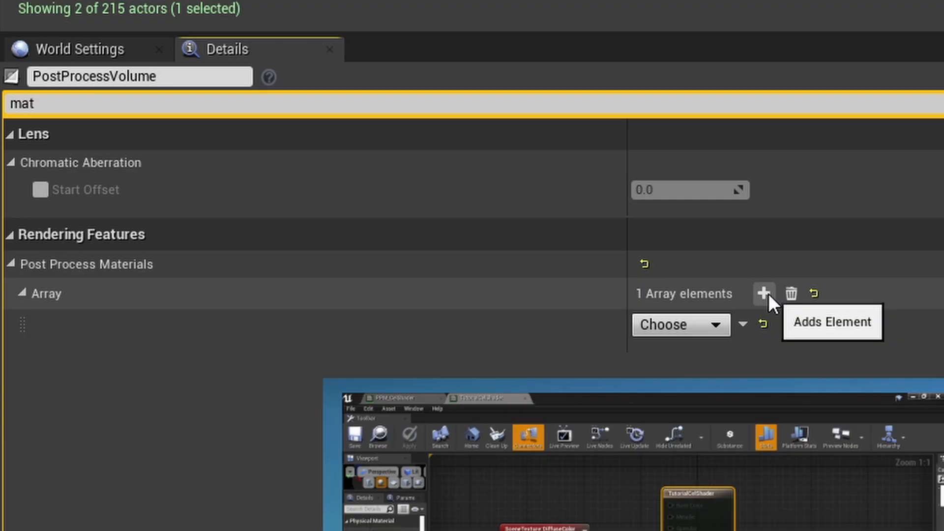
click(684, 325)
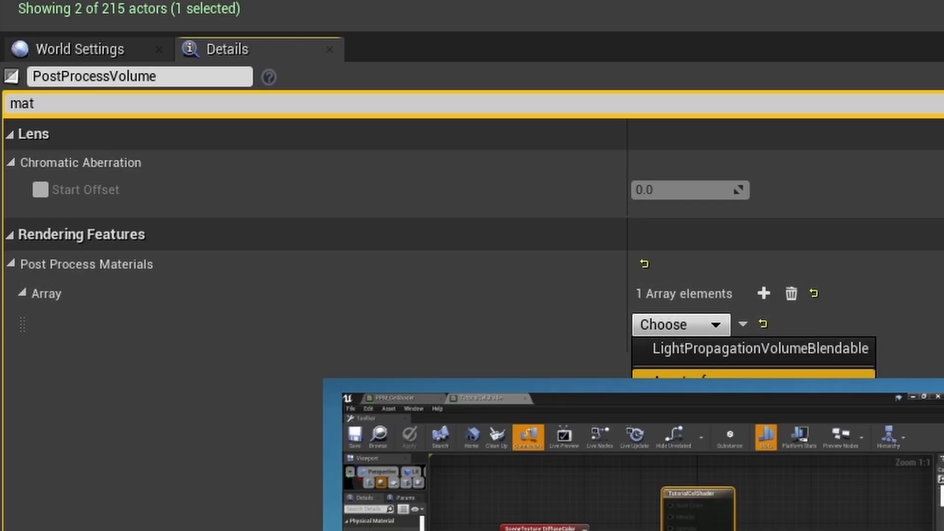
click(686, 371)
click(661, 323)
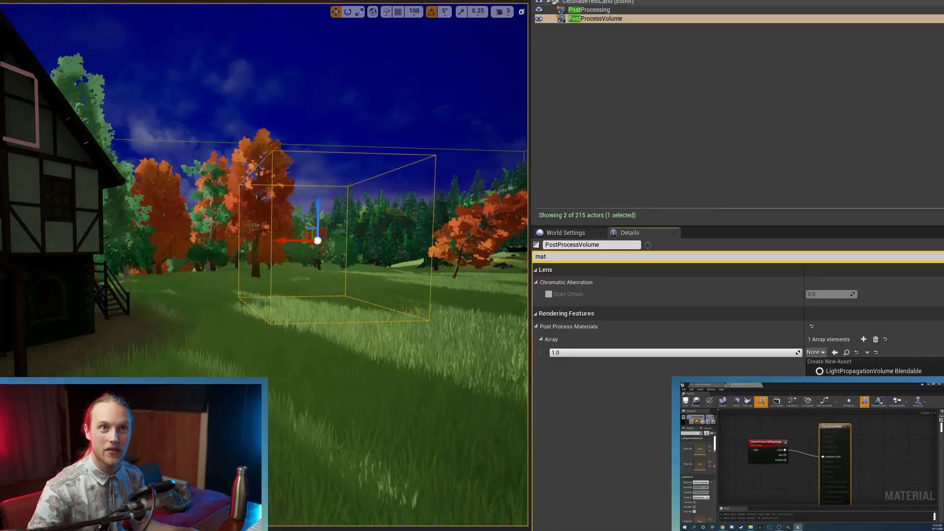
click(859, 467)
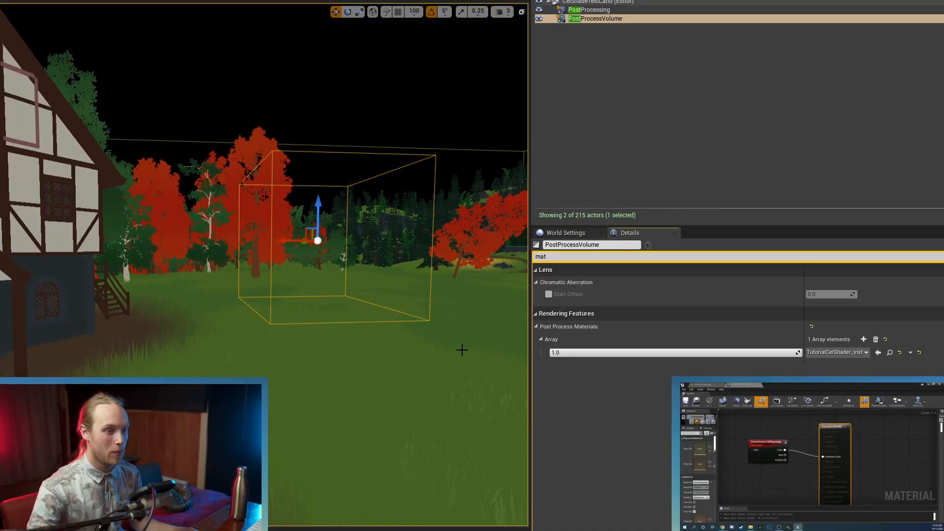
- Widen the level viewport and examine how the post process material renders the house and trees
mouse_move(356, 292)
right_down()
mouse_move(339, 292)
mouse_move(356, 292)
right_up()
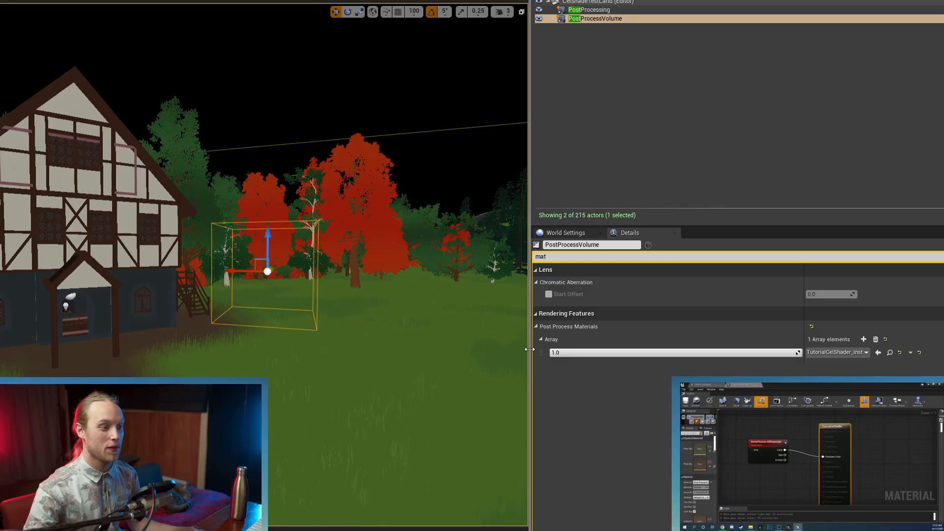
drag(530, 348, 940, 298)
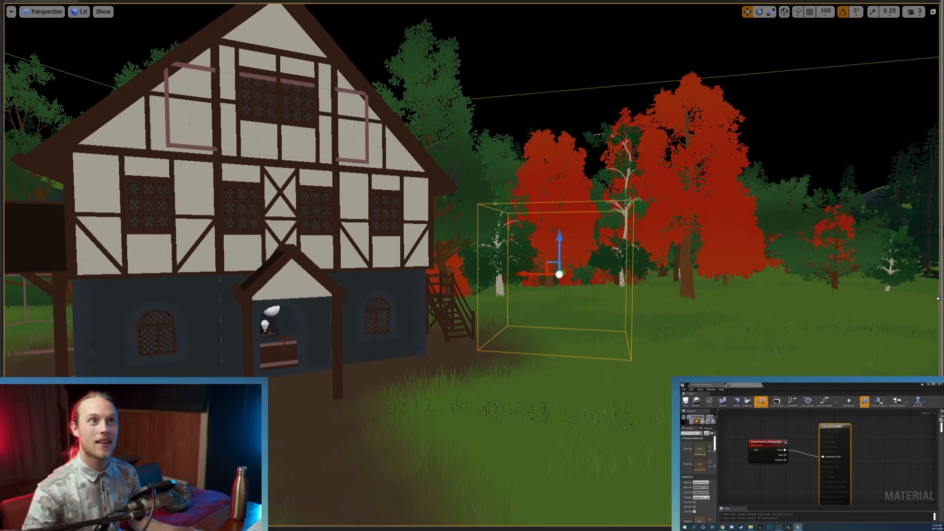
mouse_move(502, 297)
right_down()
mouse_move(532, 297)
mouse_move(503, 297)
right_up()
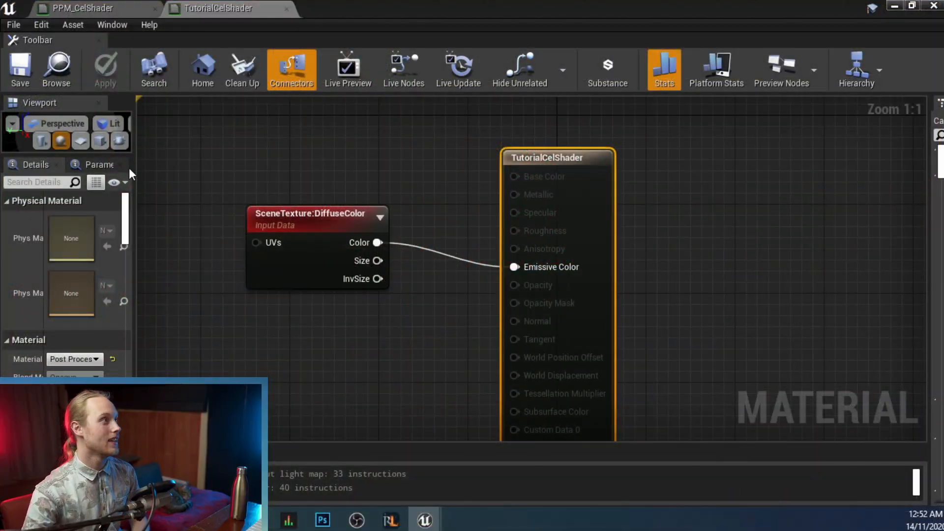
- Shrink the Stats area of the TutorialCelShader editor and make free graph space before the SceneTexture node
right_drag(254, 197, 351, 237)
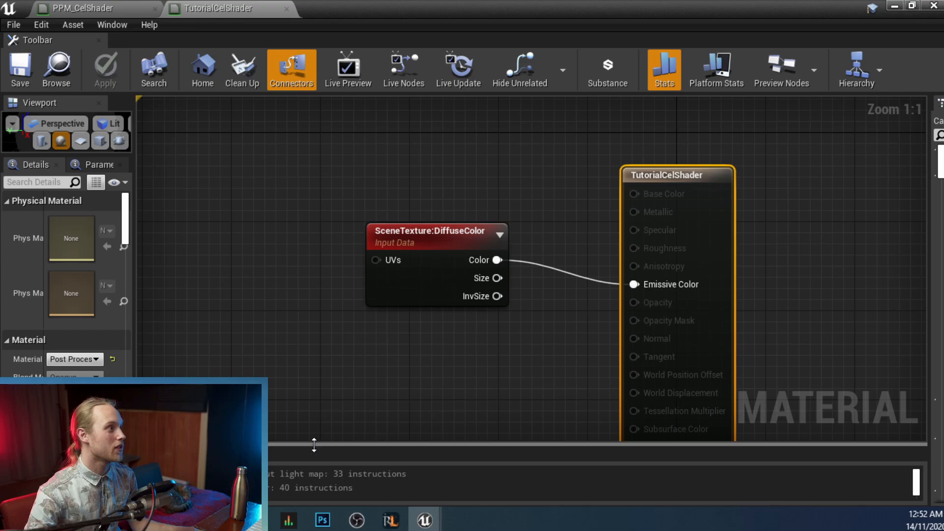
drag(313, 443, 322, 490)
right_drag(222, 308, 330, 321)
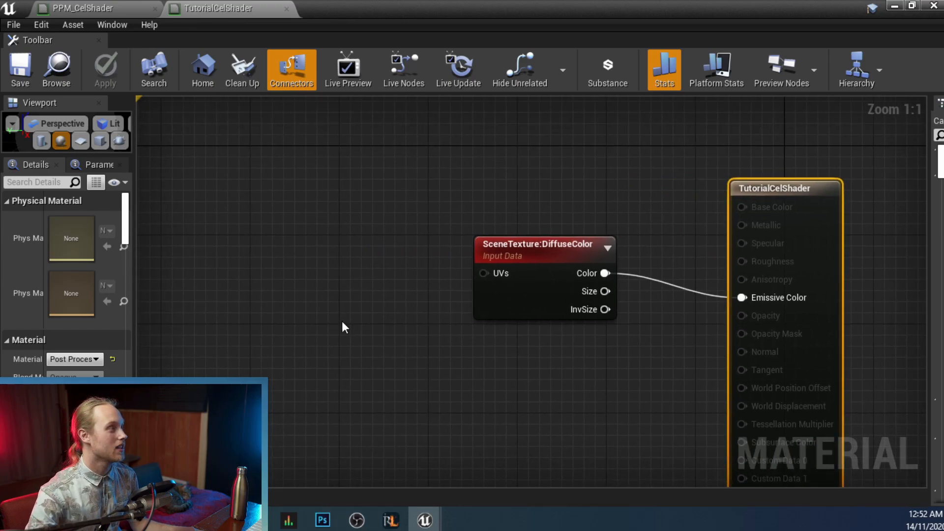
- Set the SceneTexture node's Scene Texture Id to PostProcessInput0, save the material and check the level view
click(343, 323)
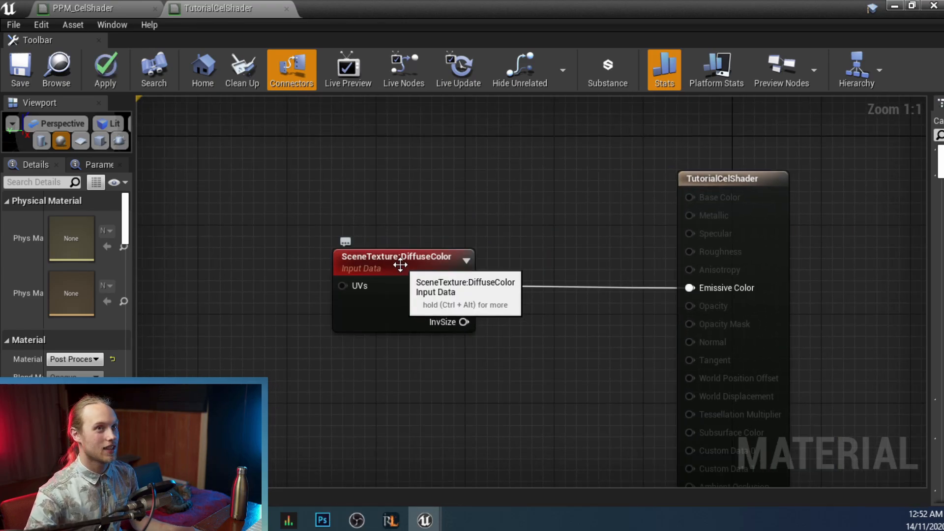
click(400, 266)
click(73, 219)
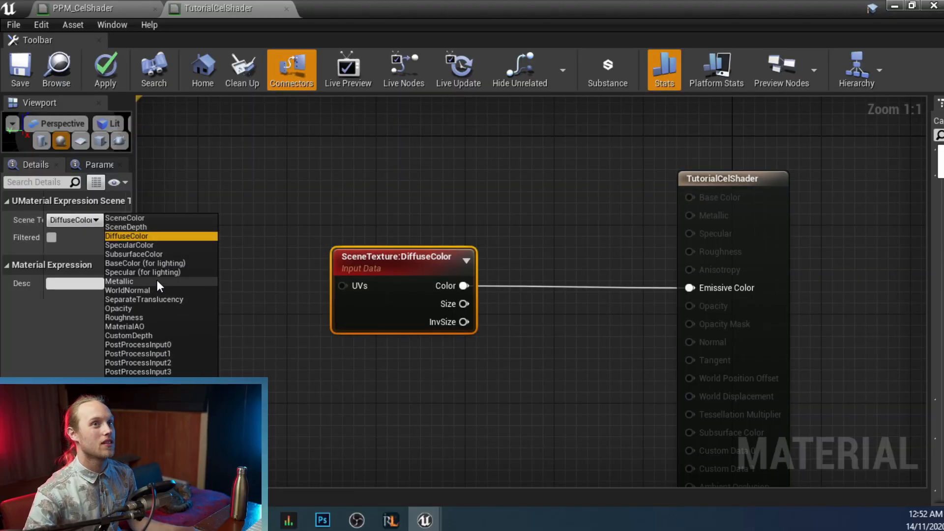
click(138, 346)
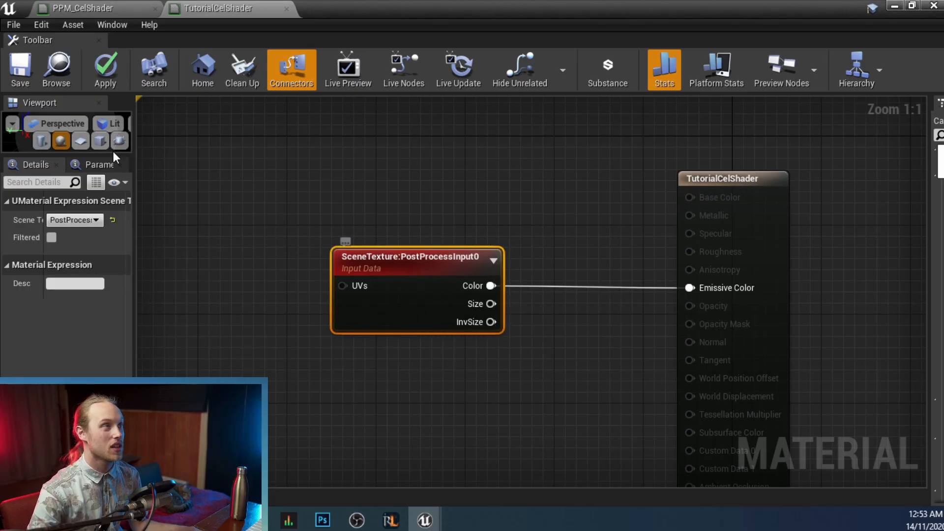
click(27, 71)
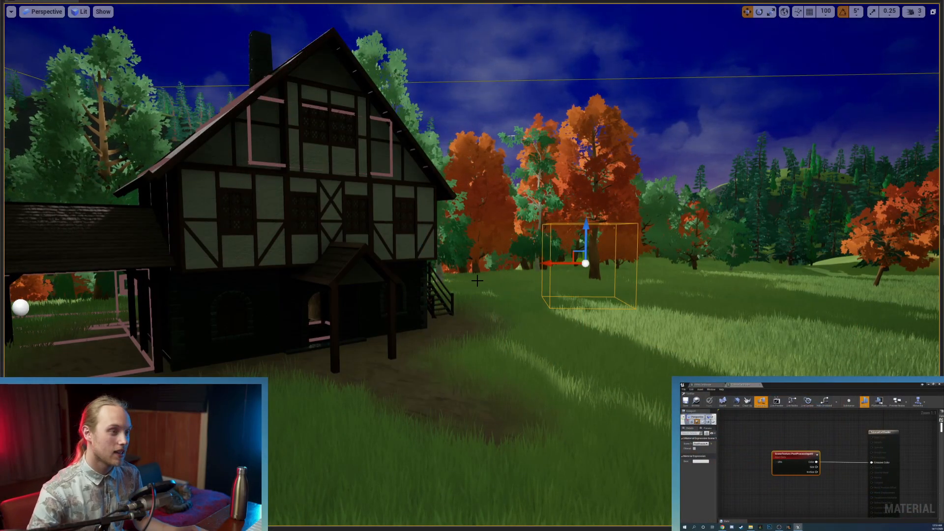
mouse_move(477, 280)
right_down()
mouse_move(481, 334)
mouse_move(483, 285)
right_up()
right_drag(583, 182, 586, 232)
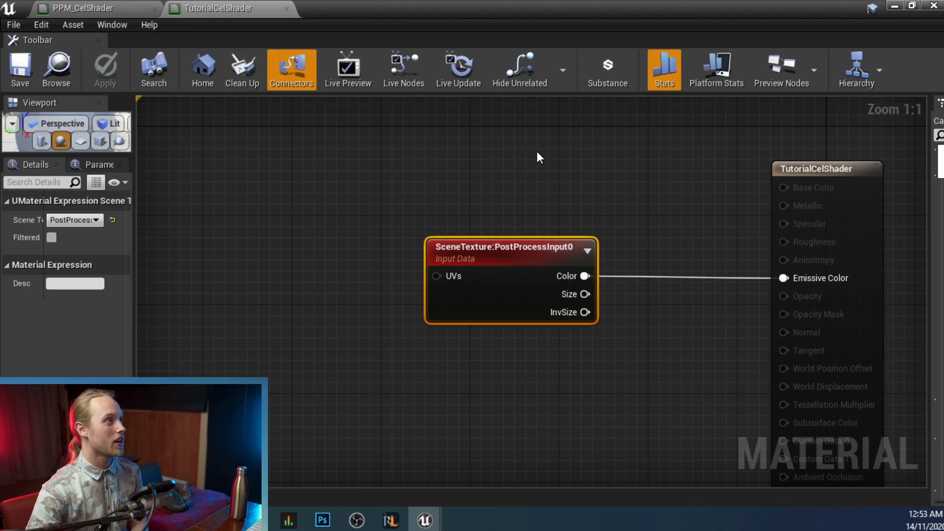
- Set the material's Blendable Location to Before Tonemapping and apply the change
drag(646, 165, 420, 291)
drag(442, 427, 446, 427)
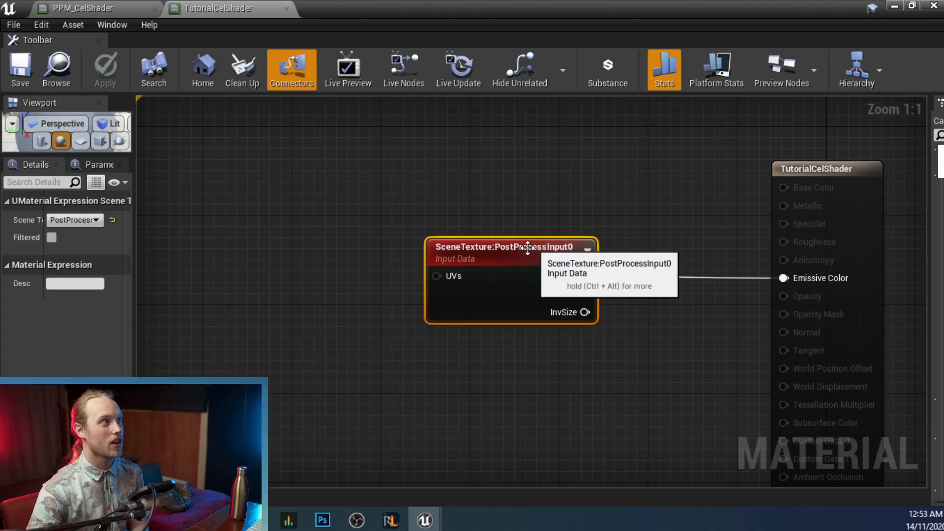
click(174, 352)
scroll(11, 331, down, 10)
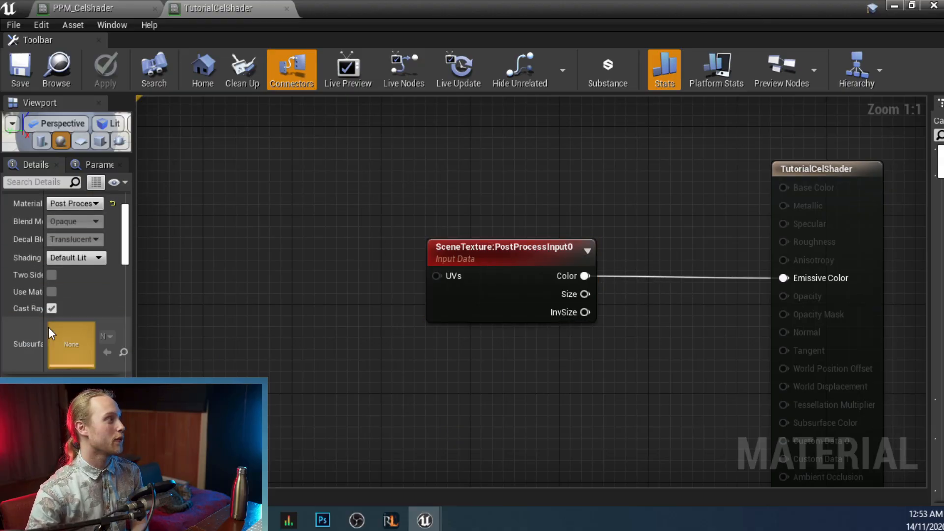
scroll(48, 330, down, 10)
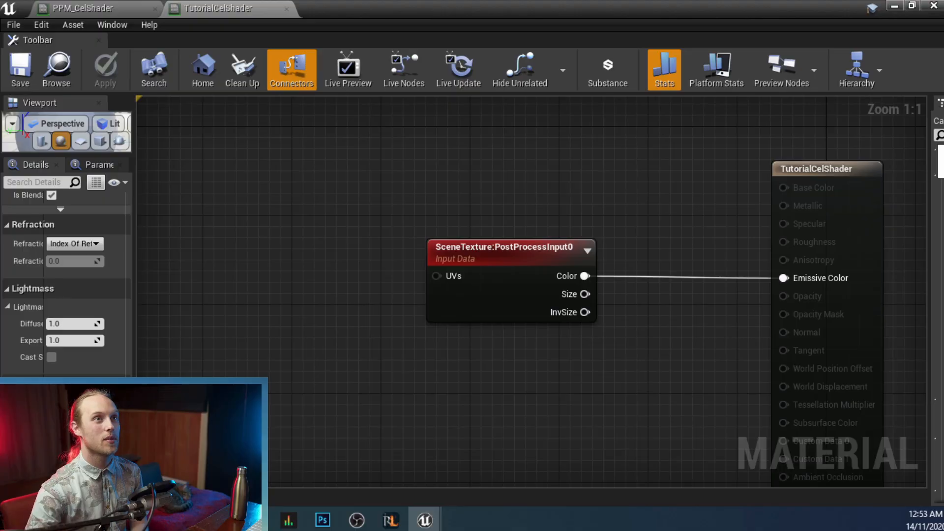
scroll(66, 243, up, 3)
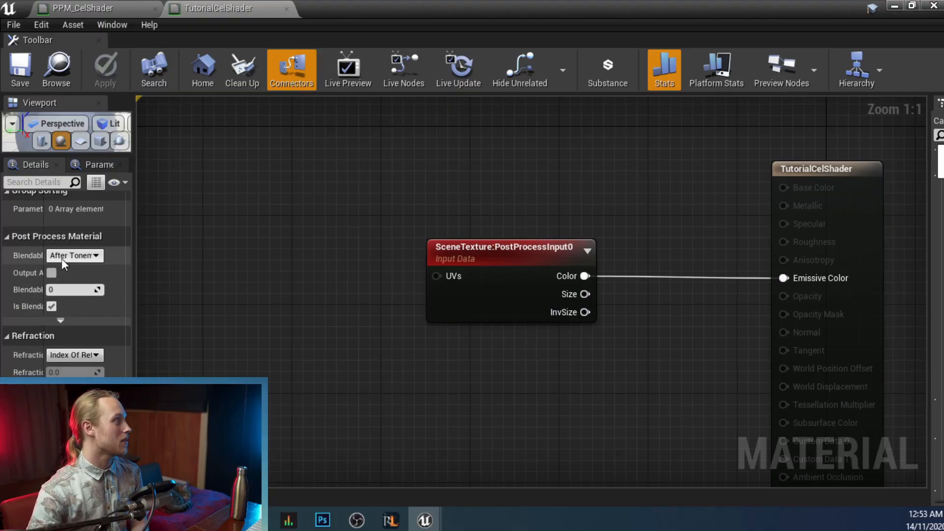
mouse_move(44, 254)
mouse_down()
mouse_move(100, 253)
mouse_move(34, 262)
mouse_up()
click(63, 257)
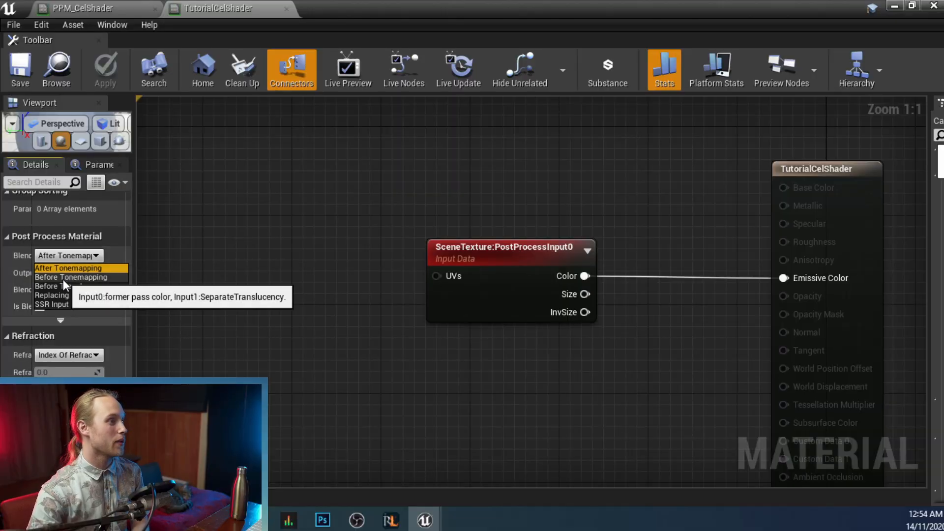
click(63, 277)
click(105, 69)
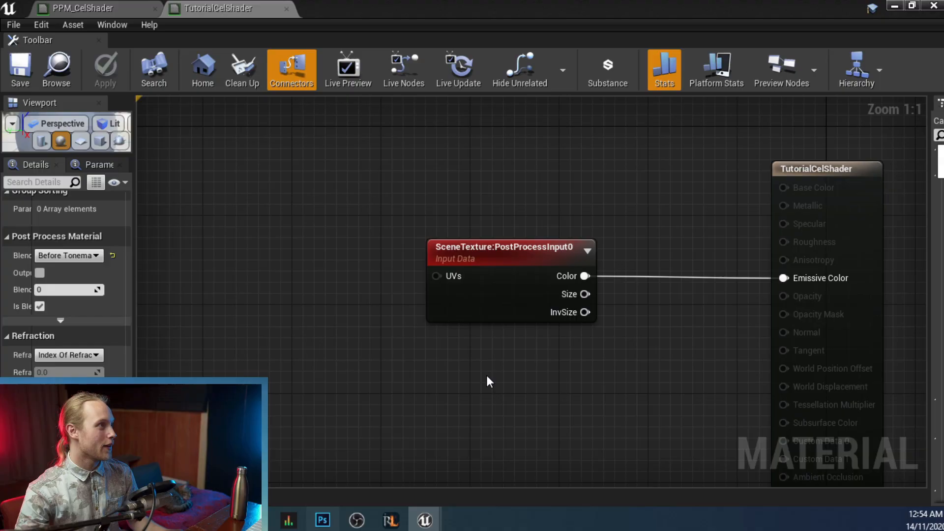
- Disconnect the SceneTexture node from Emissive Color and move it well away from the material output node
right_drag(701, 253, 546, 227)
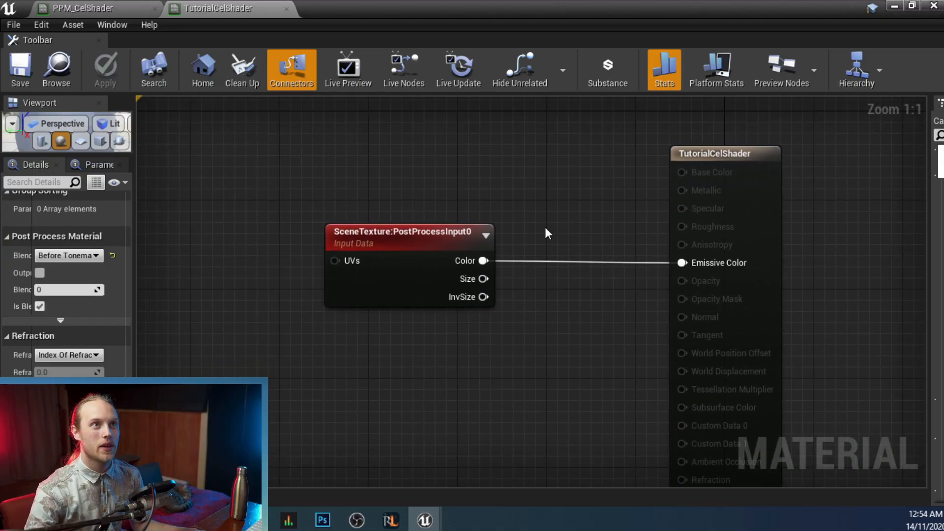
scroll(545, 227, down, 1)
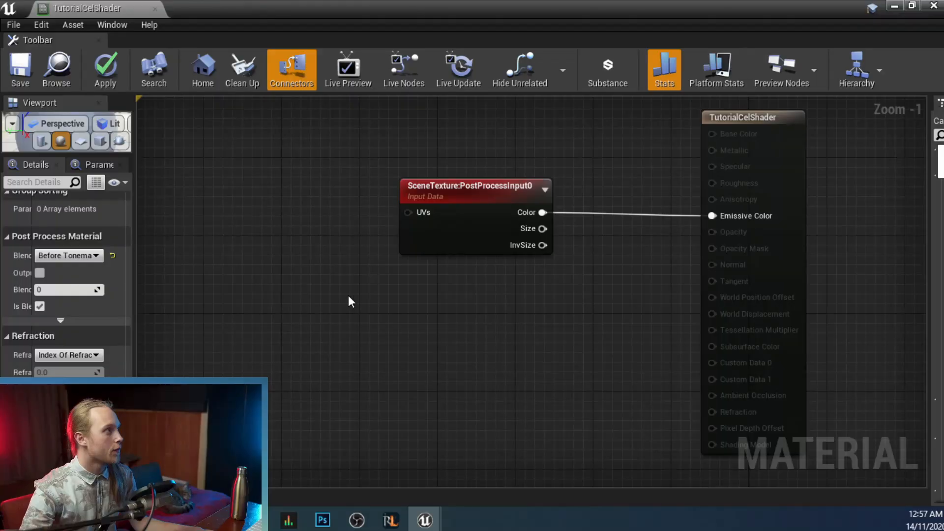
right_drag(348, 302, 459, 314)
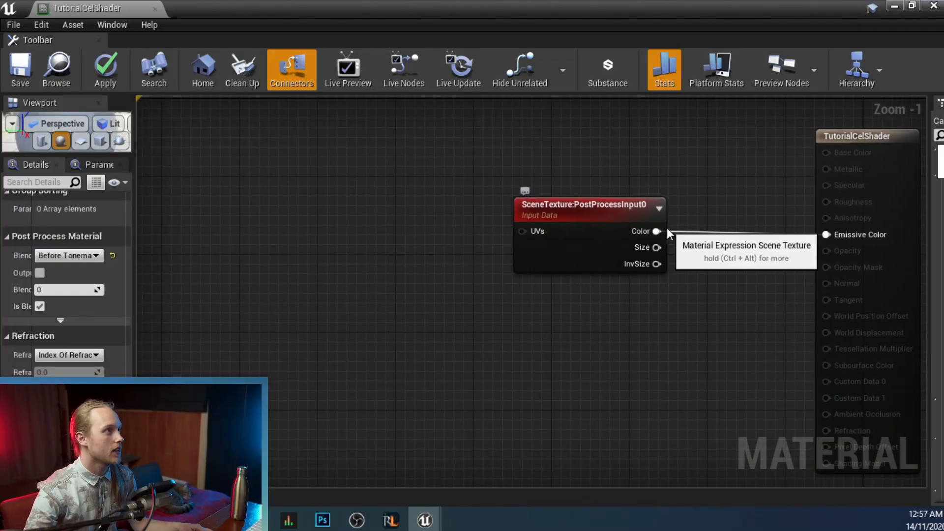
alt+click(657, 231)
right_drag(567, 243, 662, 292)
drag(663, 291, 302, 253)
- Duplicate the PostProcessInput0 SceneTexture node, place the copy directly below it and set its scene texture to DiffuseColor
key(ctrl+w)
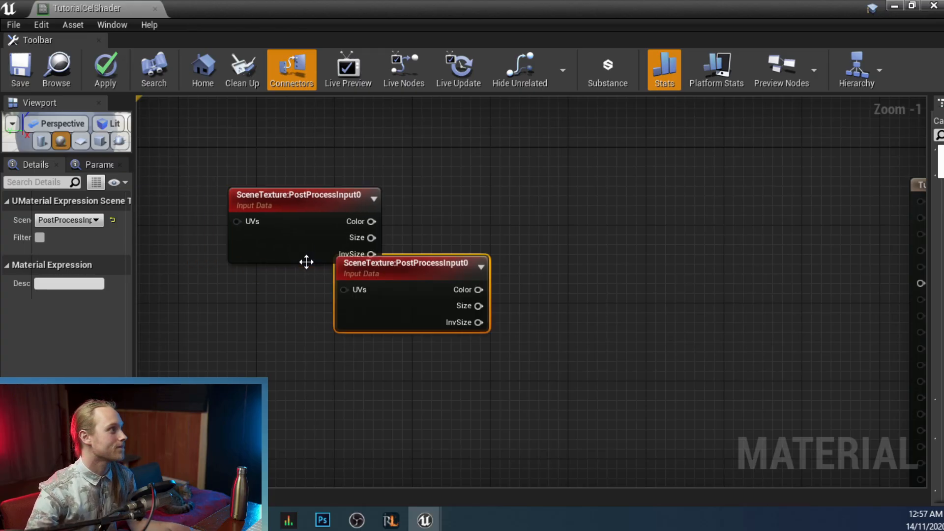
drag(401, 285, 302, 304)
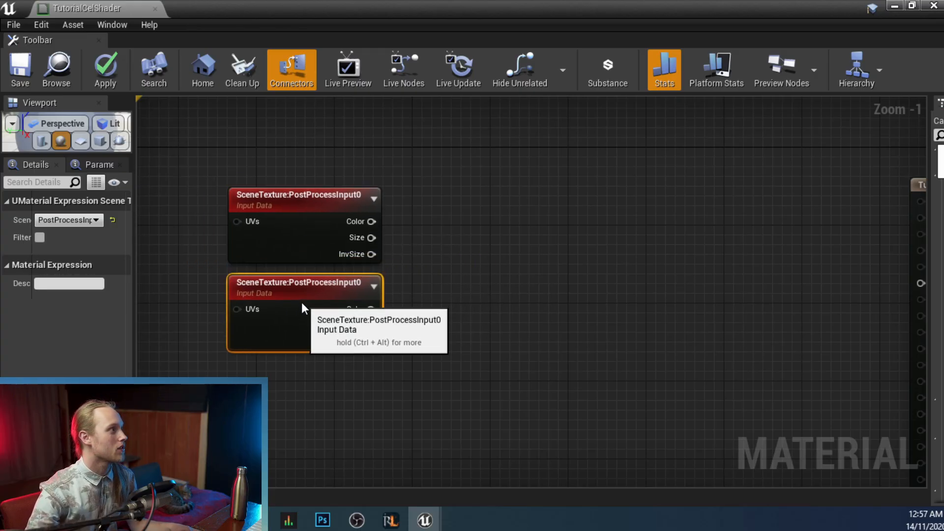
click(74, 220)
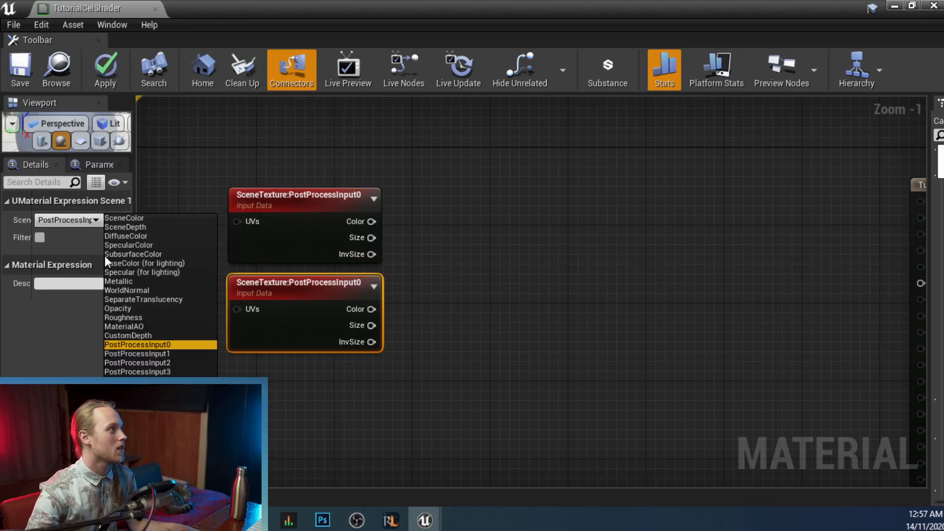
click(142, 235)
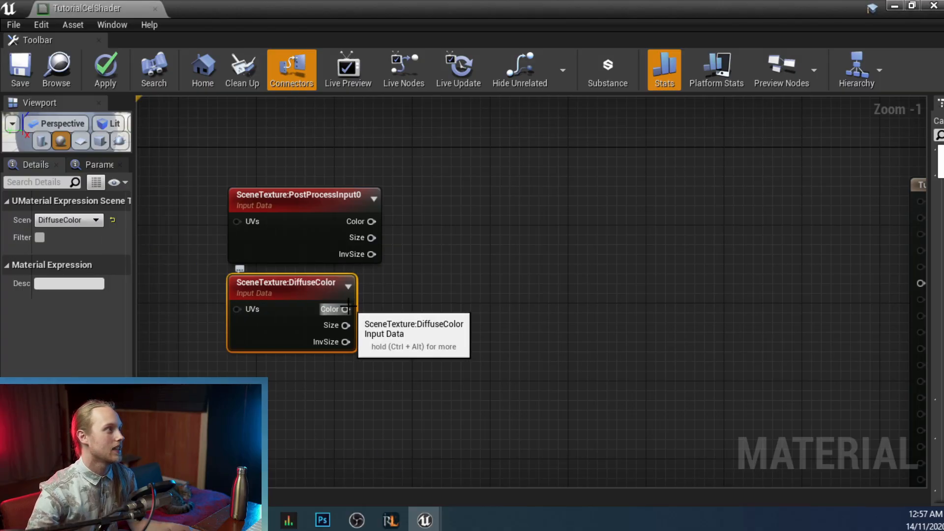
- Add a Desaturation node fed by the DiffuseColor node's Color output and align it beside that node
drag(345, 309, 406, 307)
text(desu)
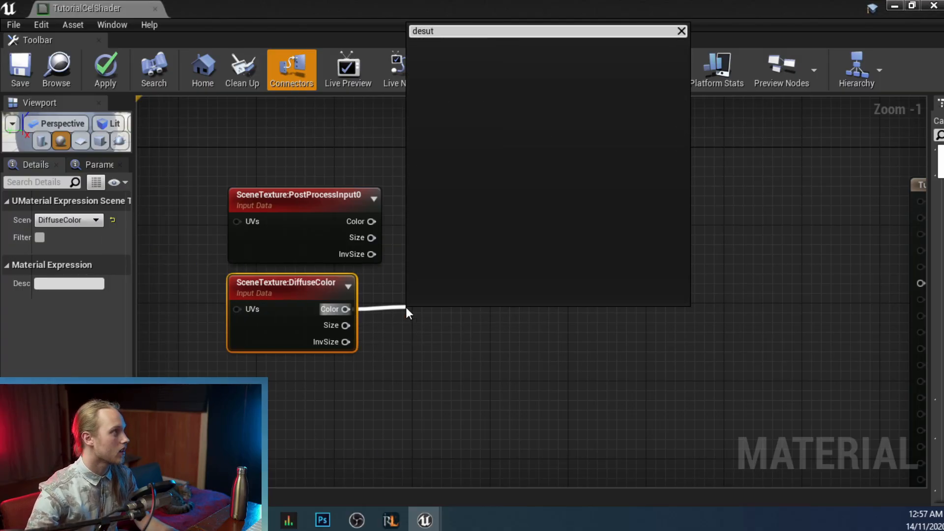
key(BackSpace)
text(at)
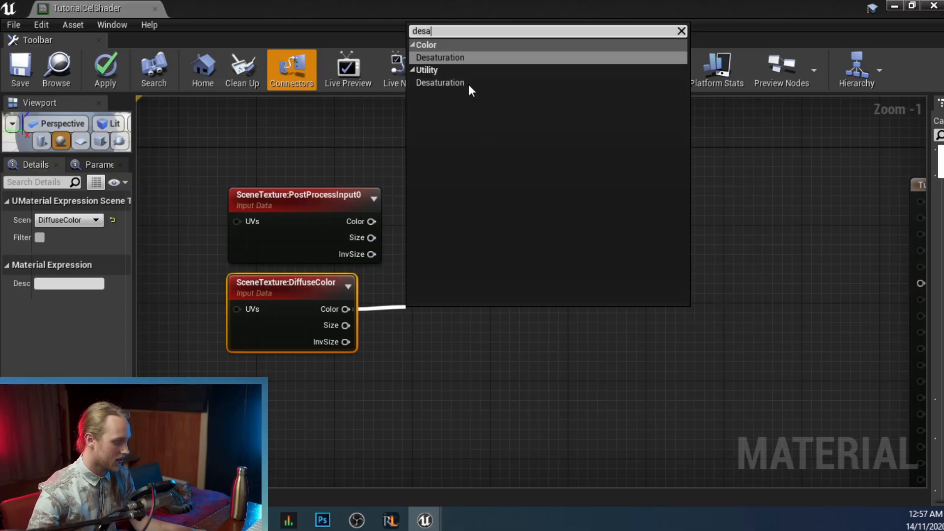
click(453, 82)
drag(445, 309, 435, 286)
- Duplicate the Desaturation node and connect the PostProcessInput0 node's Color output to the copy
key(ctrl+c)
key(ctrl+v)
drag(432, 204, 406, 205)
drag(371, 221, 402, 221)
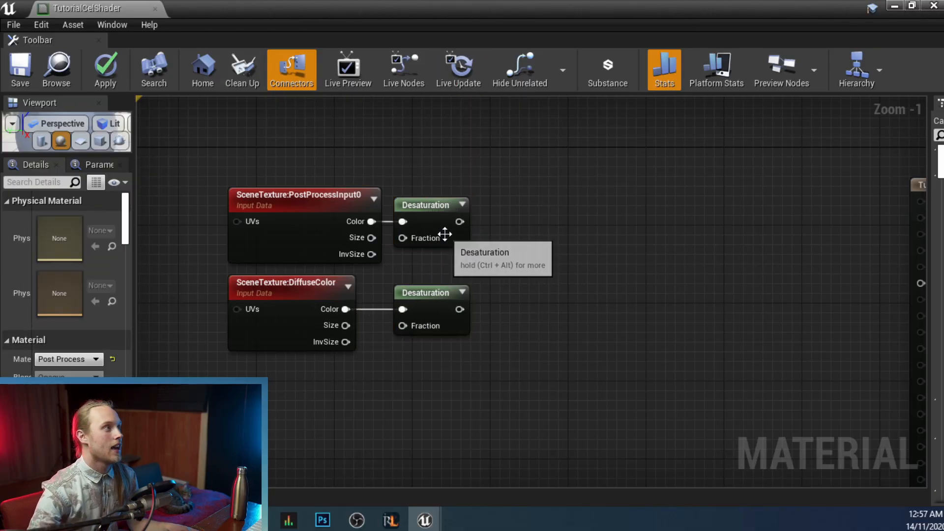
- Divide the desaturated PostProcessInput0 by the desaturated DiffuseColor, connect the result to Emissive Color and save the material
drag(459, 221, 510, 253)
text(divide)
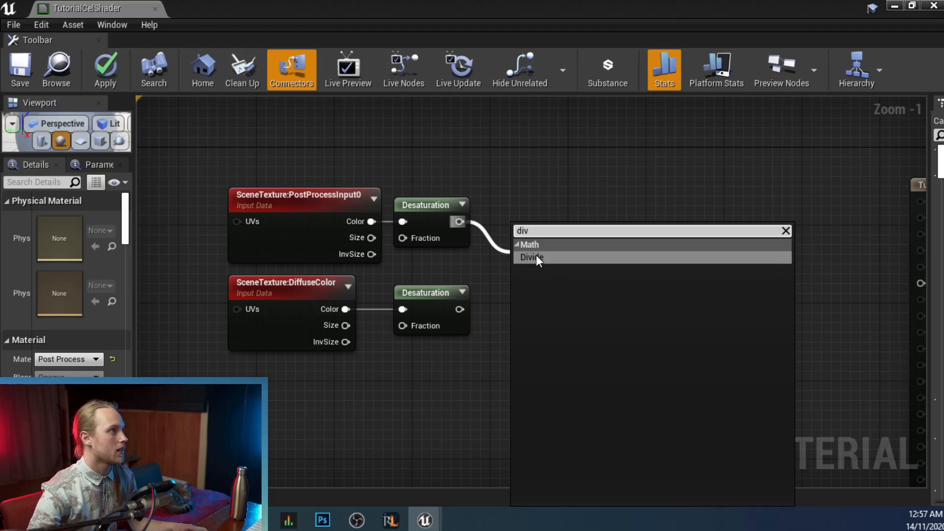
click(536, 256)
drag(454, 305, 818, 283)
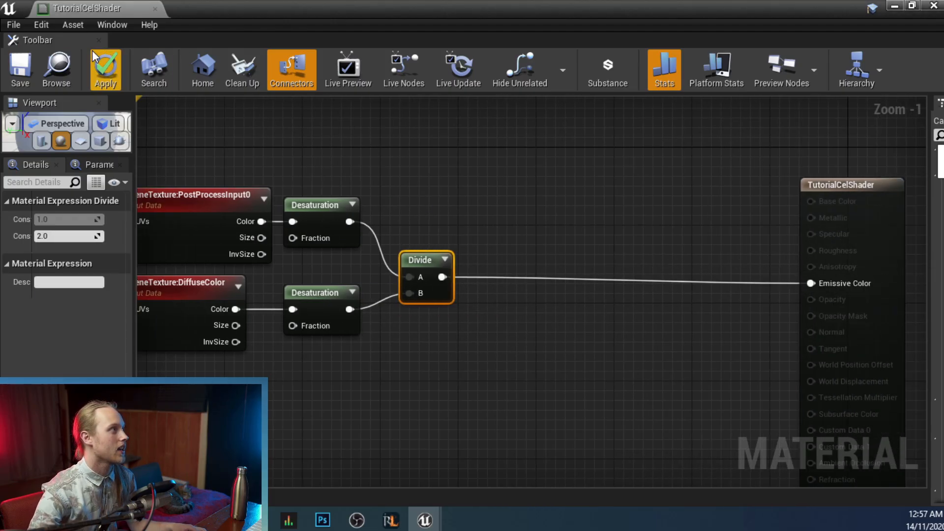
click(23, 76)
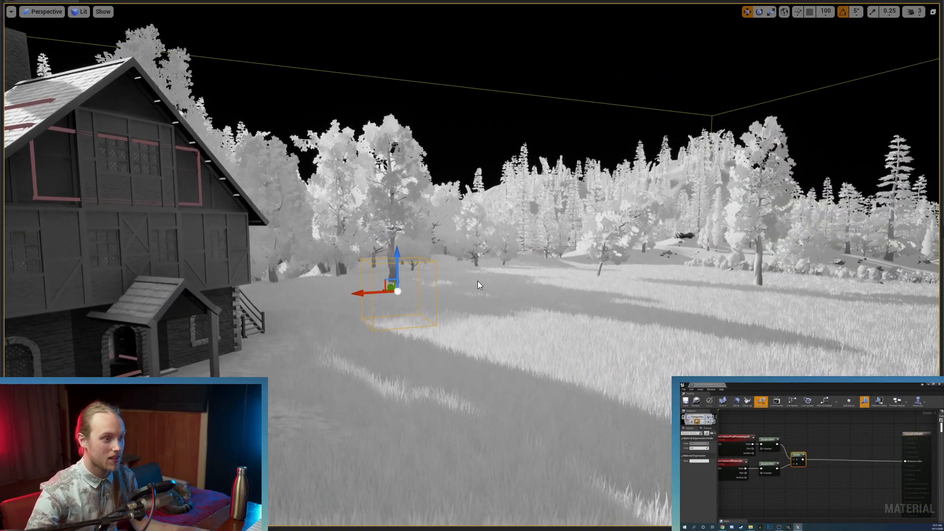
- Look around the level to examine the light and shadow produced by the Divide result, and toggle game view
right_click(469, 280)
right_drag(468, 281, 314, 281)
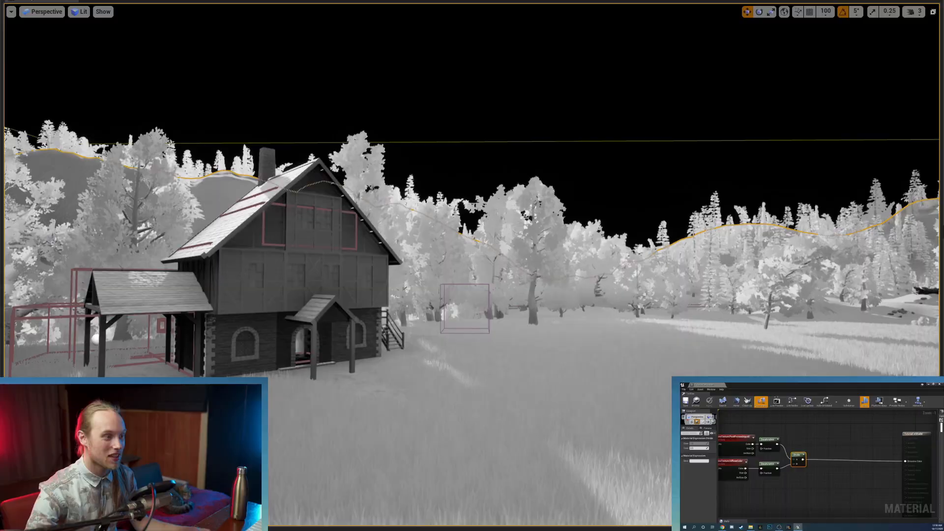
right_drag(514, 224, 509, 225)
key(a)
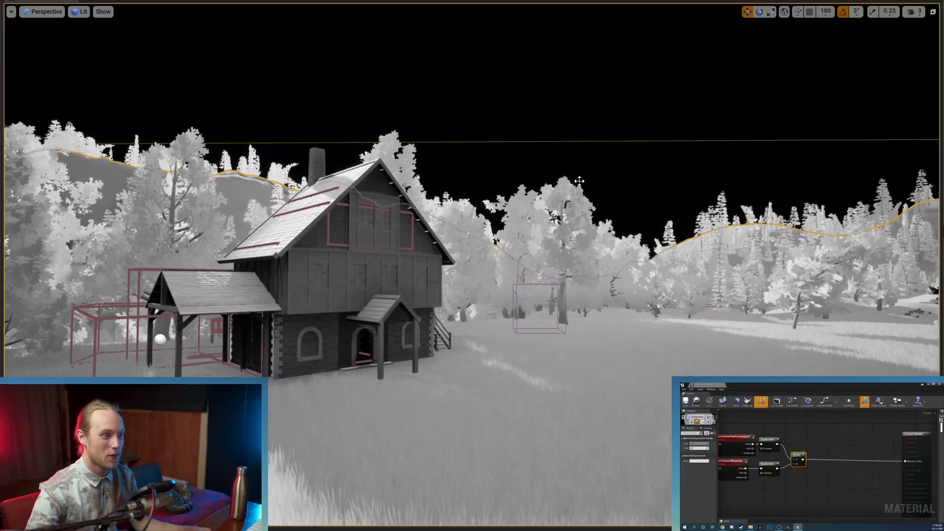
key(g)
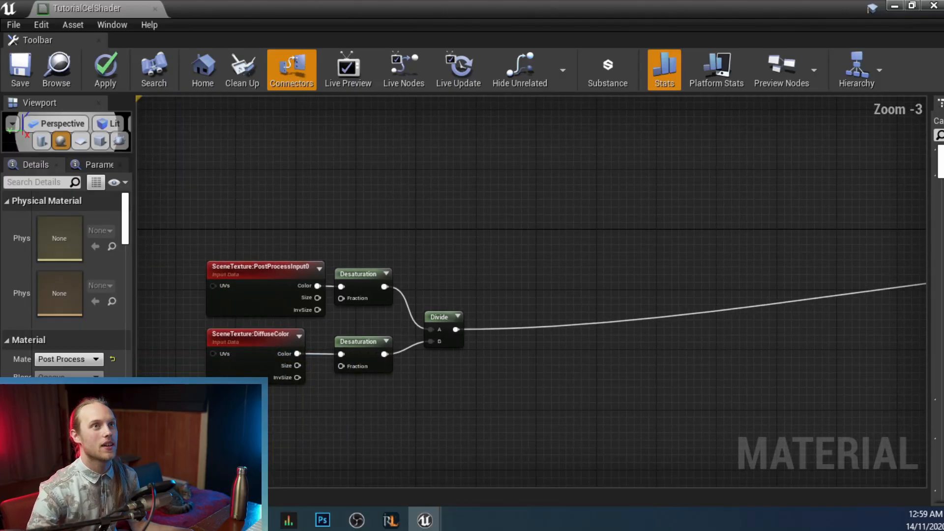
- Add an If node with the Divide output connected to its A input, and place it above the existing nodes
scroll(550, 250, up, 3)
right_drag(550, 250, 693, 178)
mouse_move(570, 298)
right_down()
mouse_move(474, 338)
mouse_move(562, 307)
right_up()
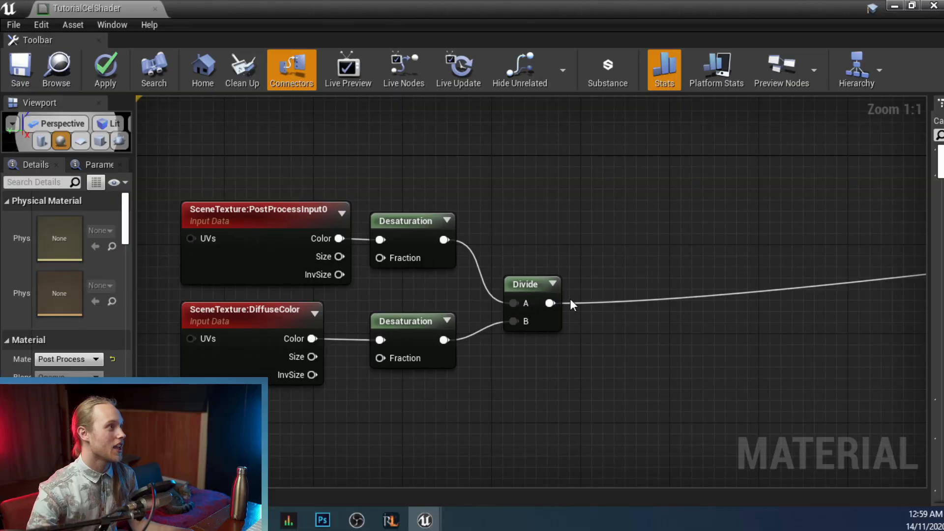
drag(550, 303, 634, 175)
text(if)
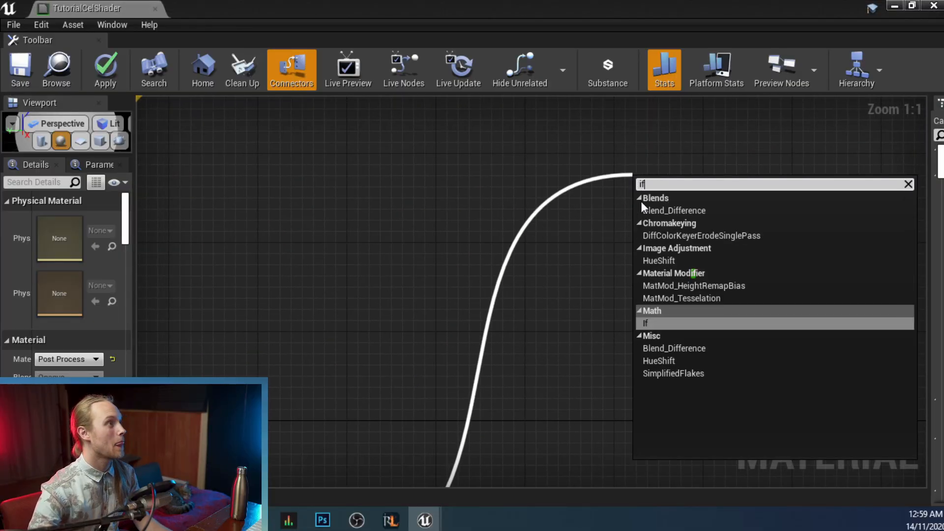
click(657, 326)
right_drag(657, 326, 493, 312)
drag(544, 254, 603, 256)
right_drag(707, 270, 605, 281)
drag(542, 257, 585, 275)
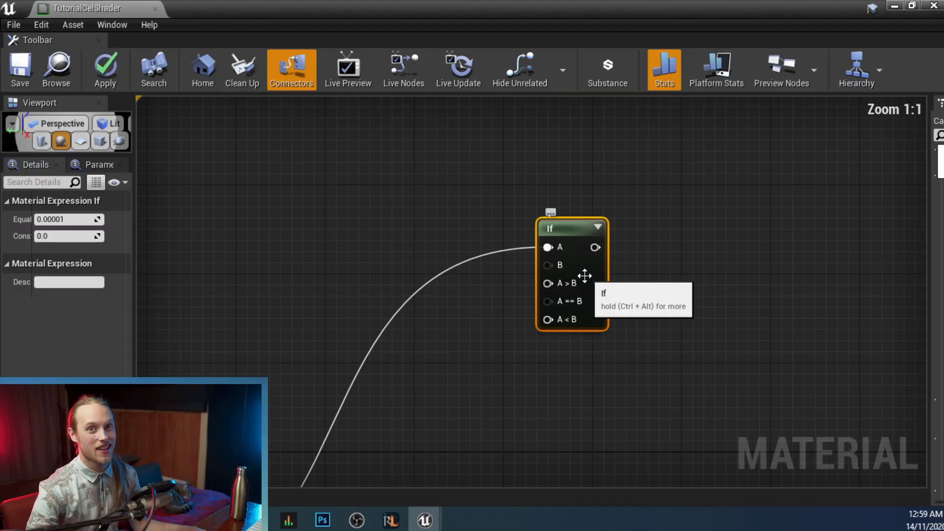
right_drag(637, 277, 690, 235)
click(462, 290)
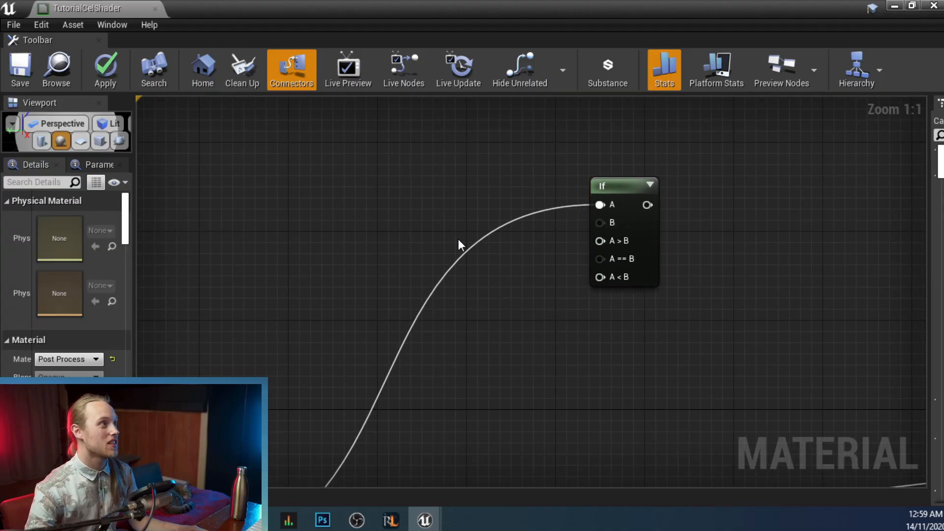
right_drag(615, 200, 579, 236)
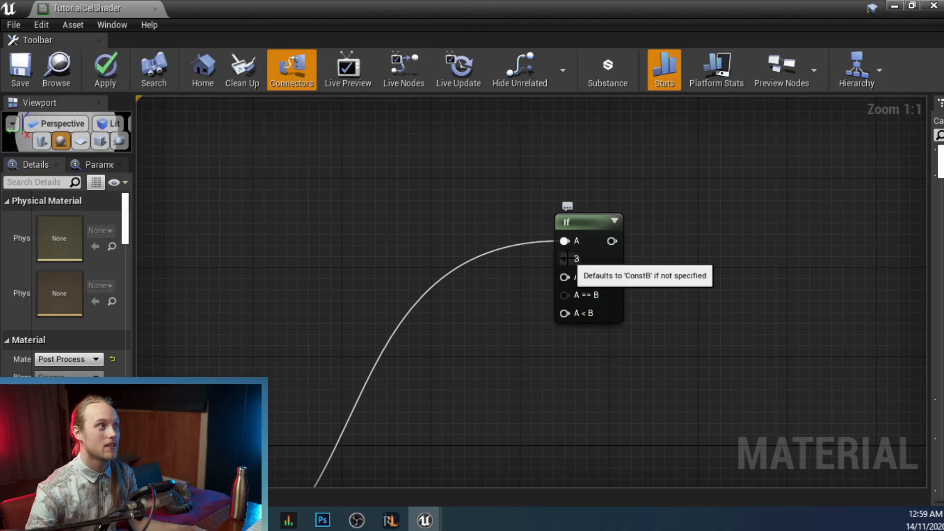
drag(565, 277, 380, 278)
click(727, 339)
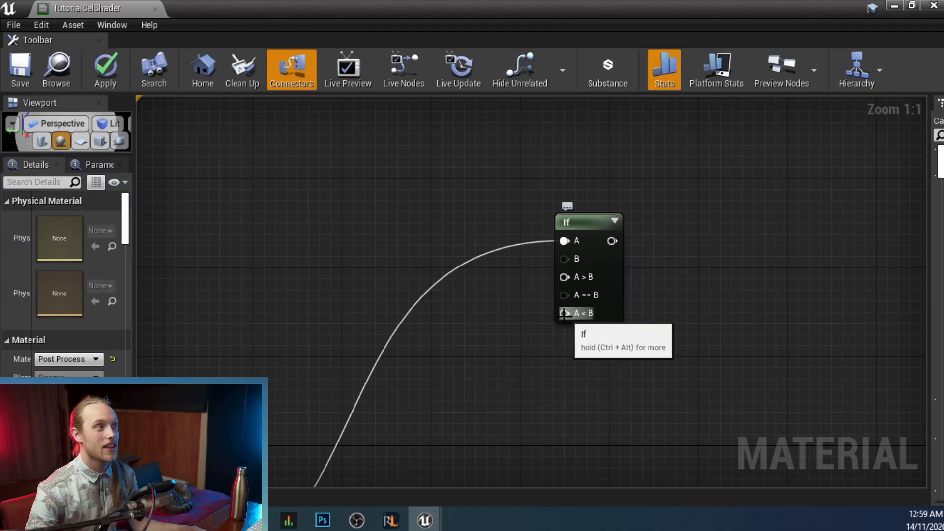
drag(564, 314, 421, 310)
click(326, 196)
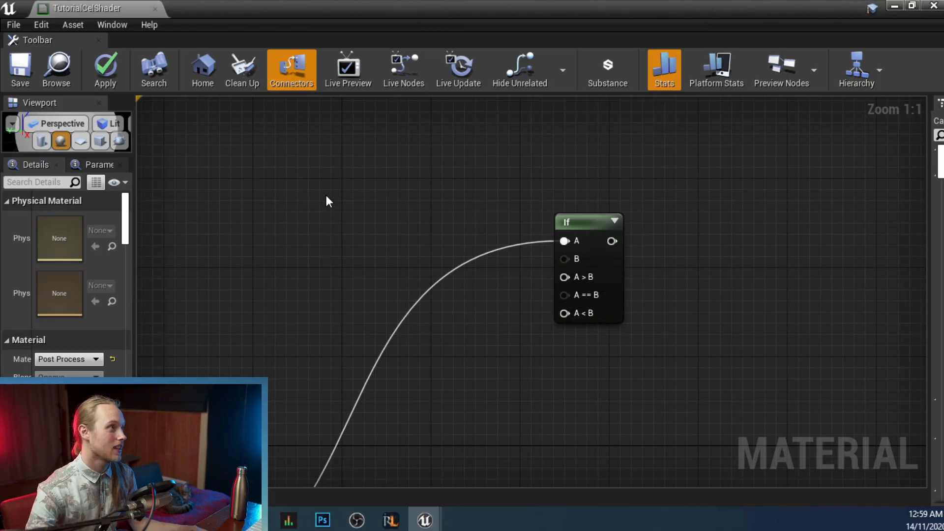
mouse_move(492, 260)
right_down()
mouse_move(477, 233)
mouse_move(555, 212)
mouse_move(494, 270)
right_up()
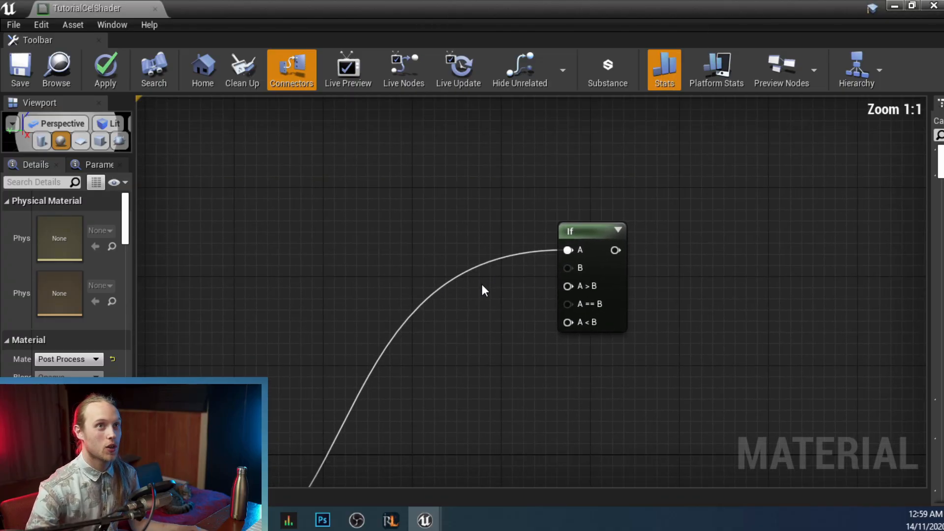
- Add a Constant node beside the If node and connect it to the If node's B input
right_drag(420, 334, 642, 166)
right_drag(360, 383, 425, 310)
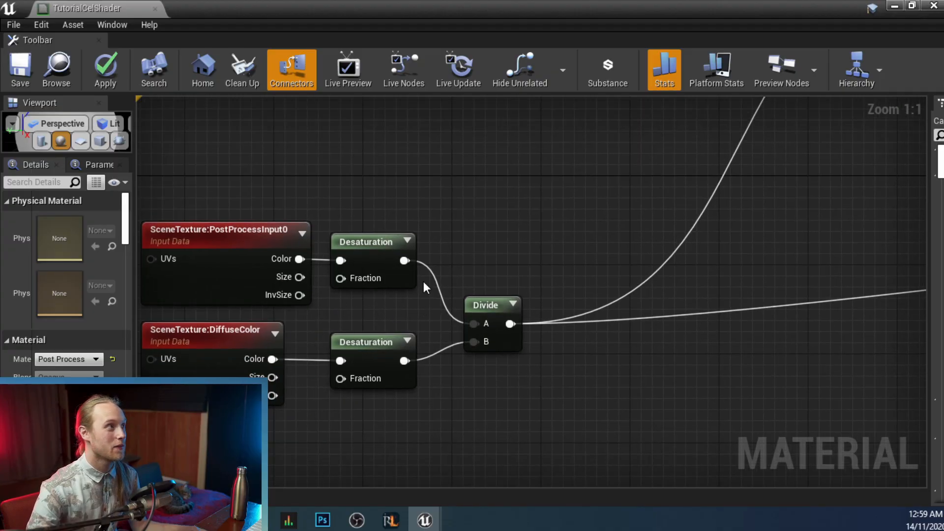
right_drag(521, 197, 313, 312)
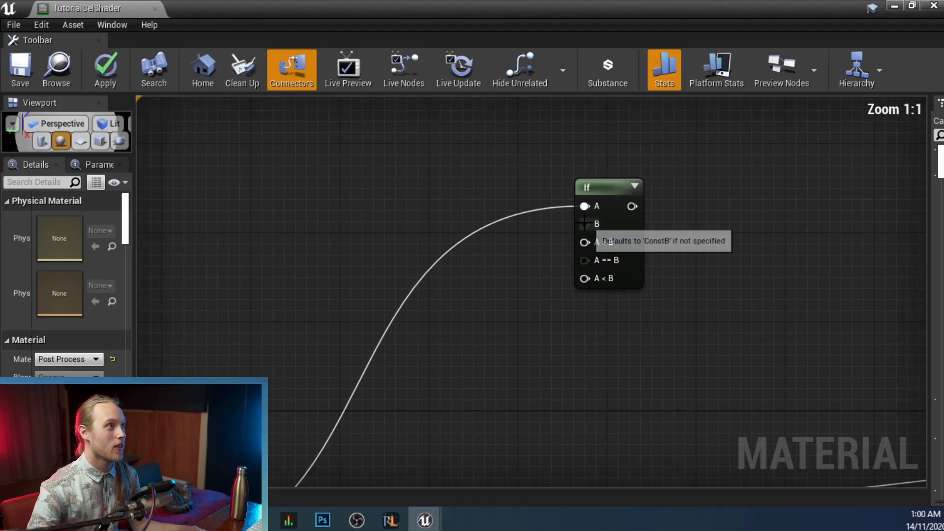
drag(585, 225, 551, 224)
click(488, 273)
key(1)
click(488, 273)
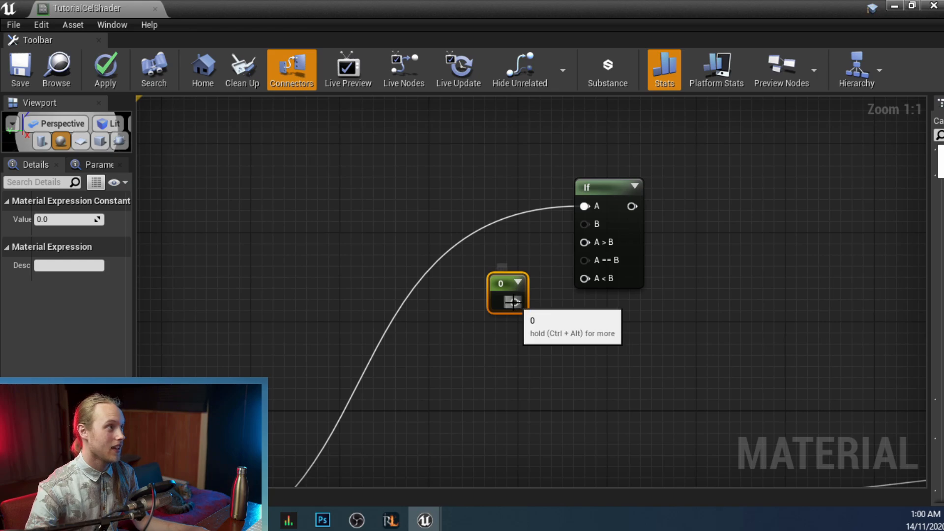
drag(513, 302, 584, 225)
drag(510, 282, 507, 251)
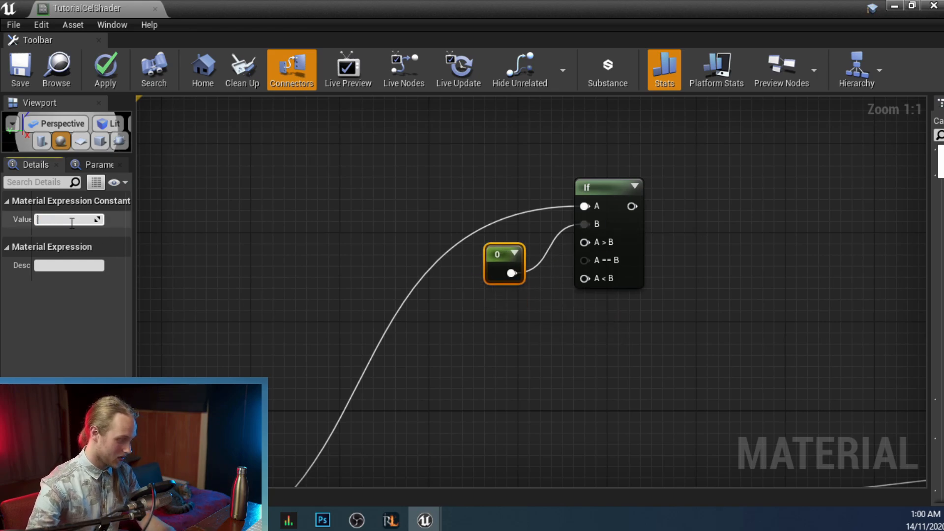
- Set the constant feeding the B input to 1 and move it farther away from the If node
text(1)
key(Return)
click(270, 219)
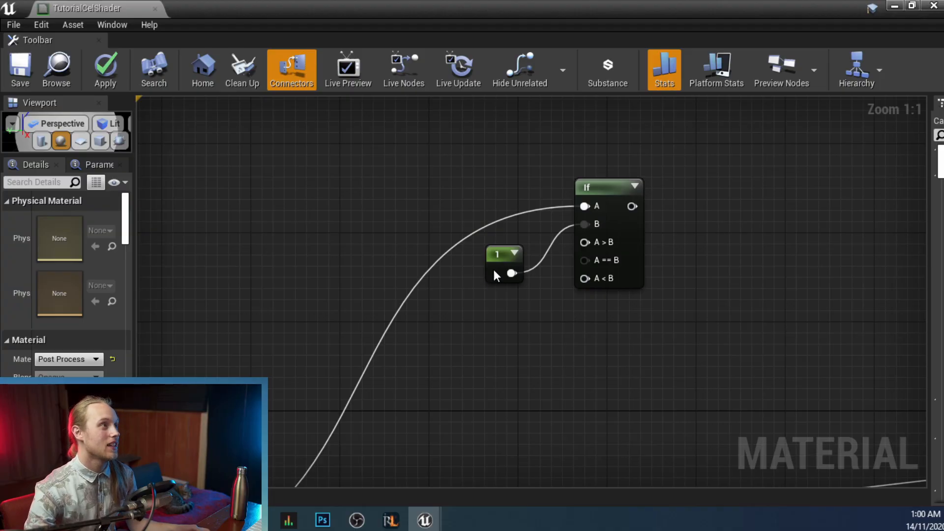
drag(507, 252, 451, 175)
click(535, 297)
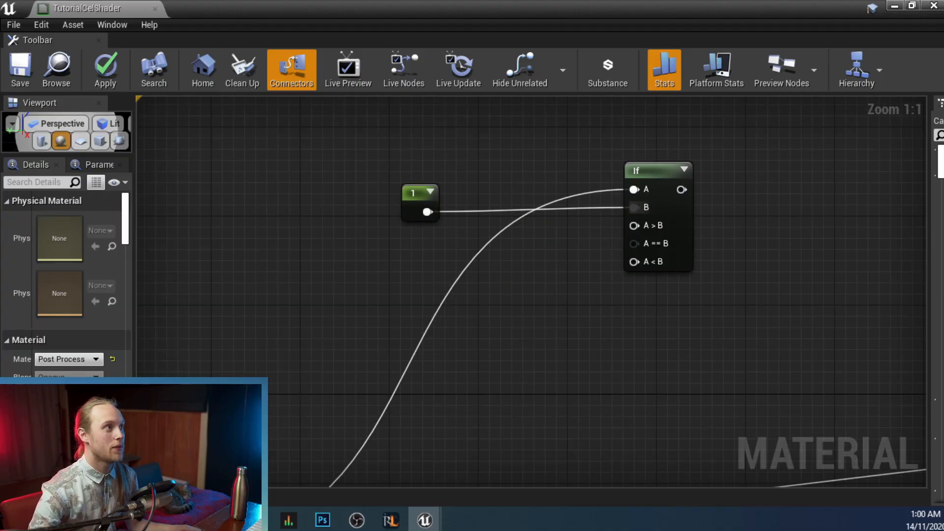
right_drag(644, 212, 678, 235)
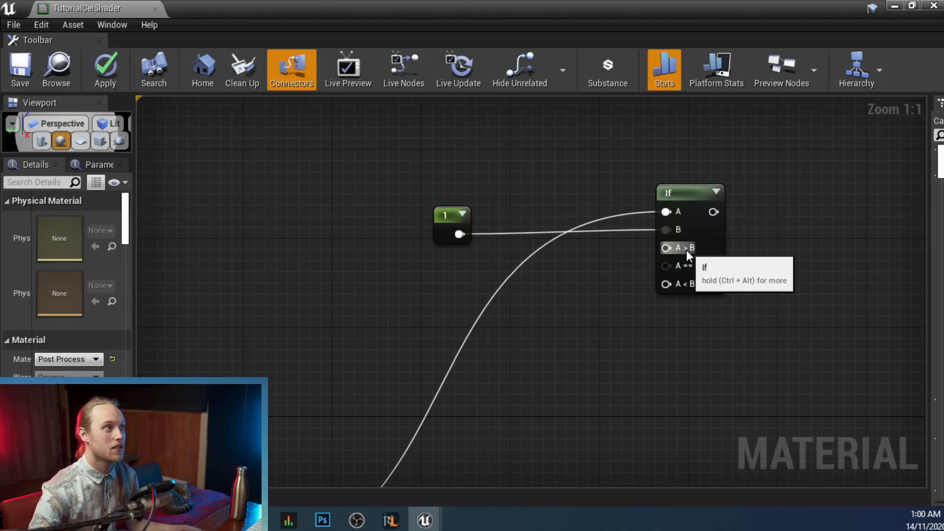
- Add a second Constant node and connect it to the If node's A > B input
key(1)
click(578, 270)
drag(612, 282, 586, 273)
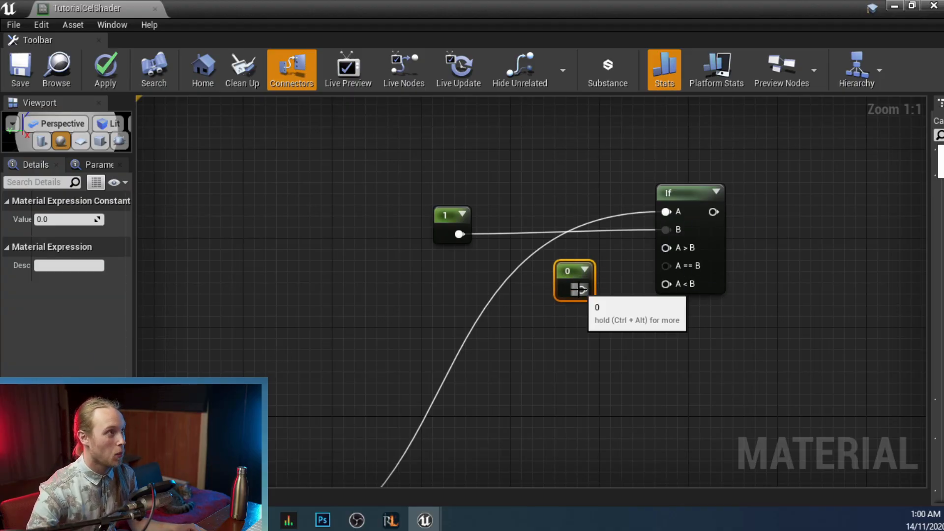
drag(594, 285, 666, 248)
drag(564, 282, 574, 281)
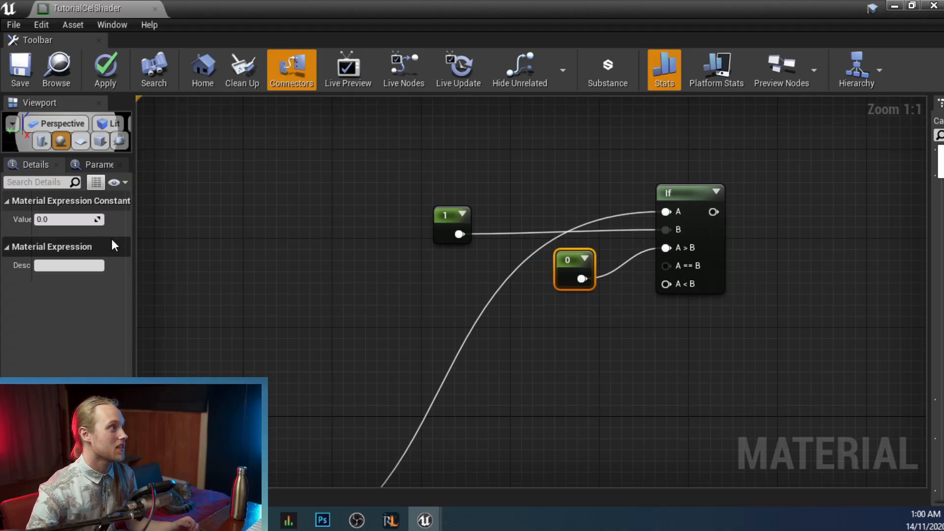
- Set the constant feeding A > B to 5 and place it directly below the constant 1
text(5)
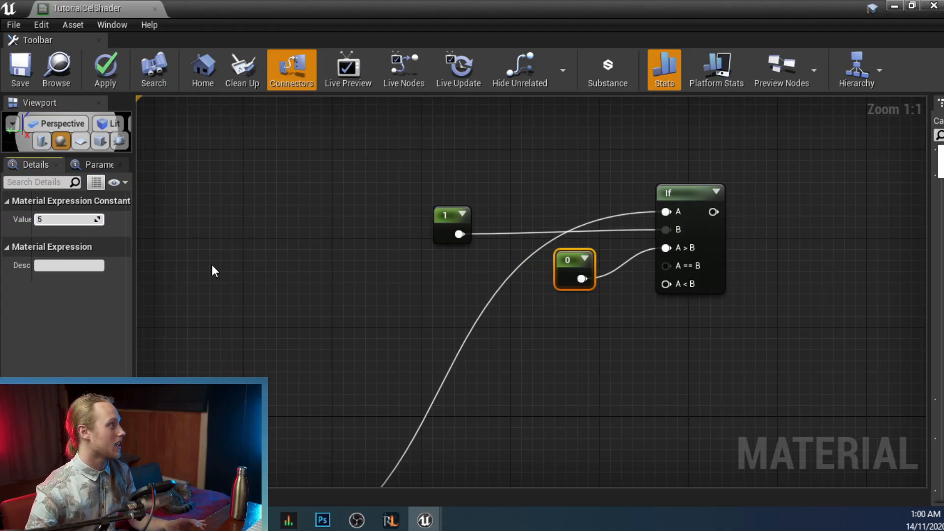
click(418, 288)
click(568, 260)
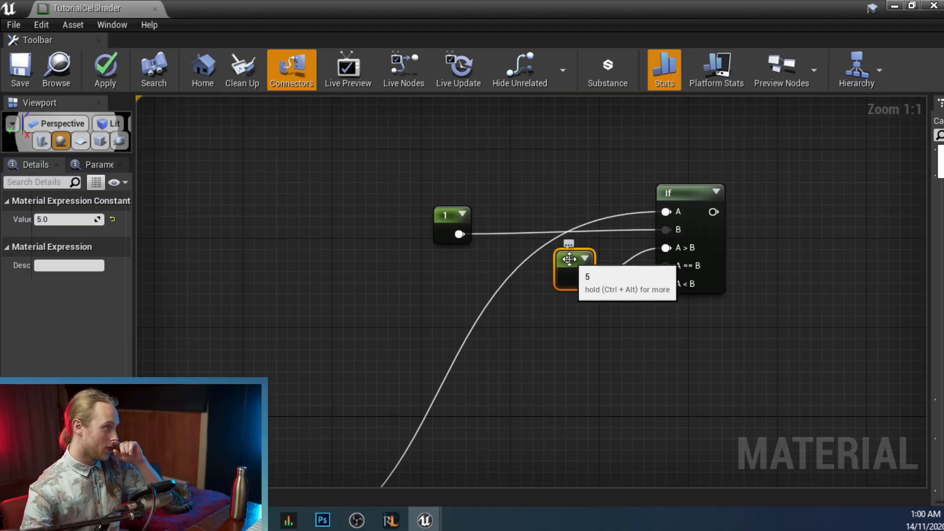
drag(569, 259, 446, 260)
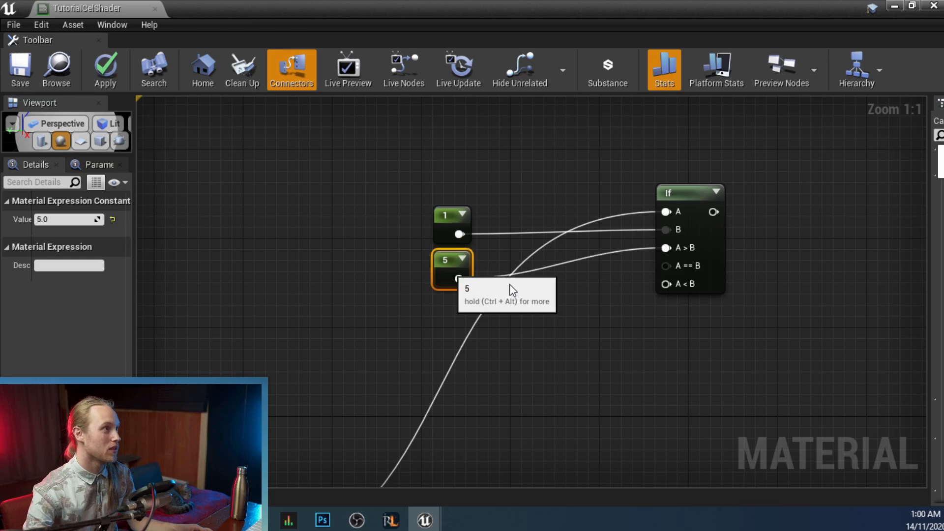
click(599, 329)
- Duplicate the SceneTexture:DiffuseColor node and place the copy below the constants 1 and 5
right_drag(574, 337, 636, 312)
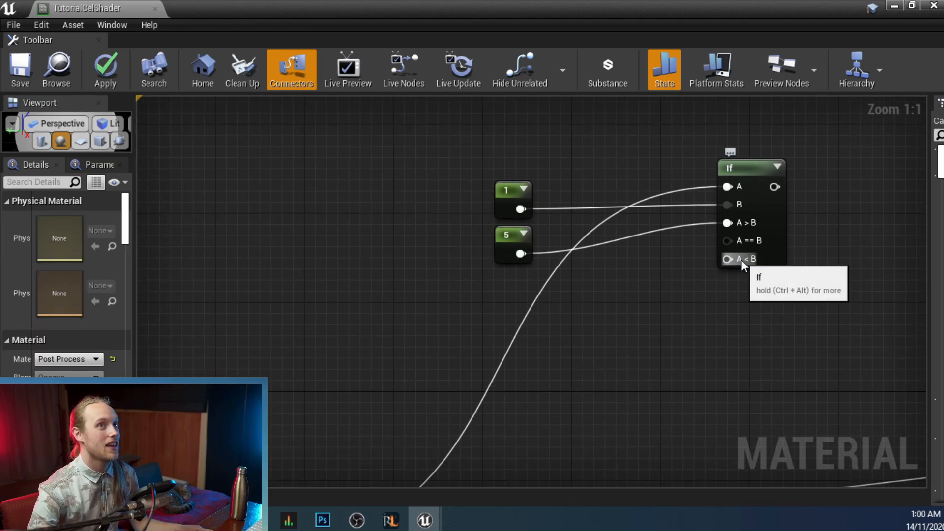
right_drag(663, 362, 728, 283)
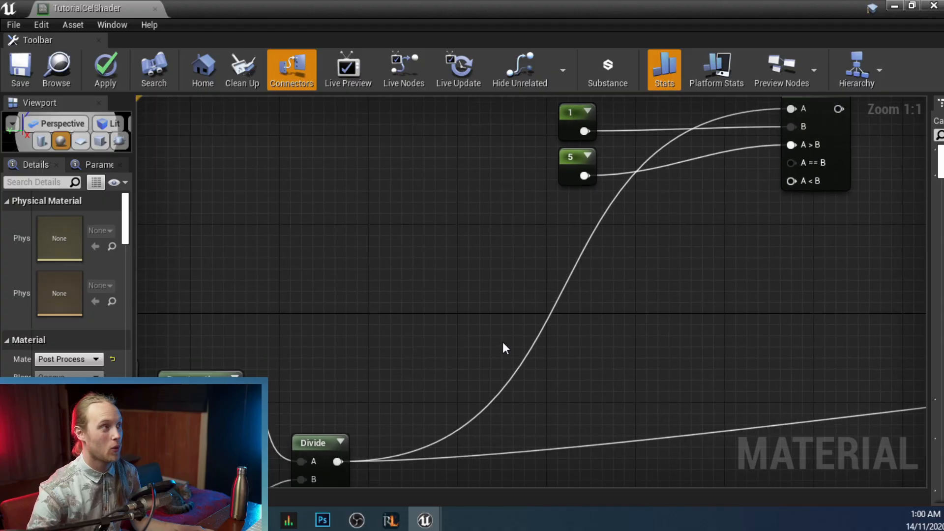
right_drag(506, 342, 675, 226)
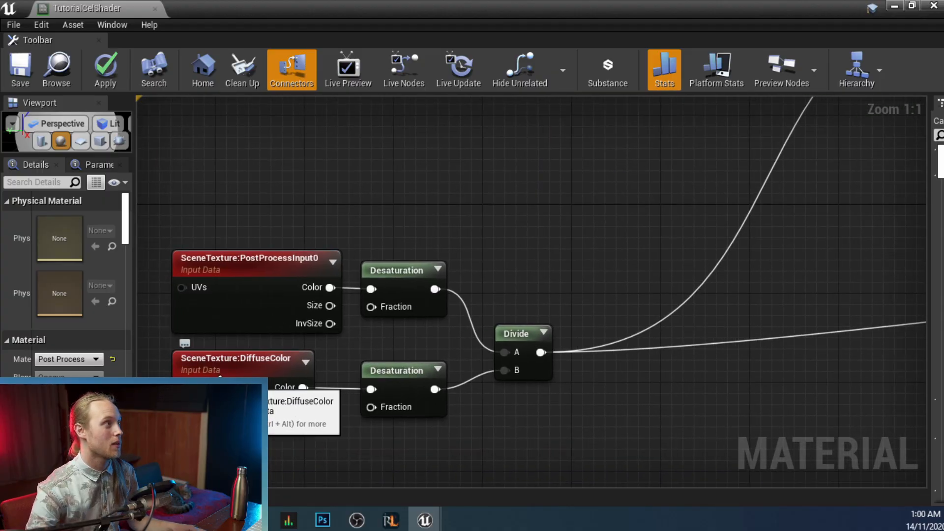
click(255, 360)
right_drag(230, 369, 540, 276)
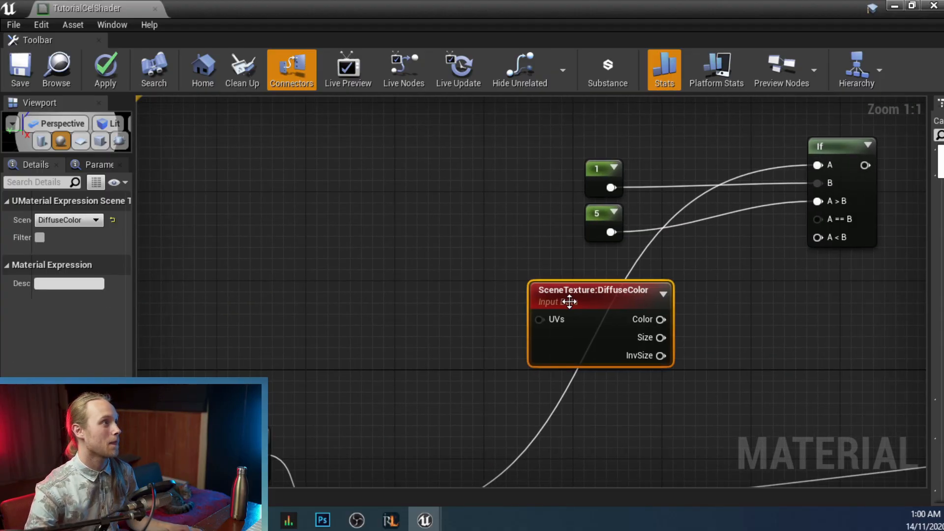
drag(569, 298, 505, 264)
click(706, 272)
- Add a Multiply node fed by the copied DiffuseColor node's Color output and place it below the If node
drag(594, 286, 658, 287)
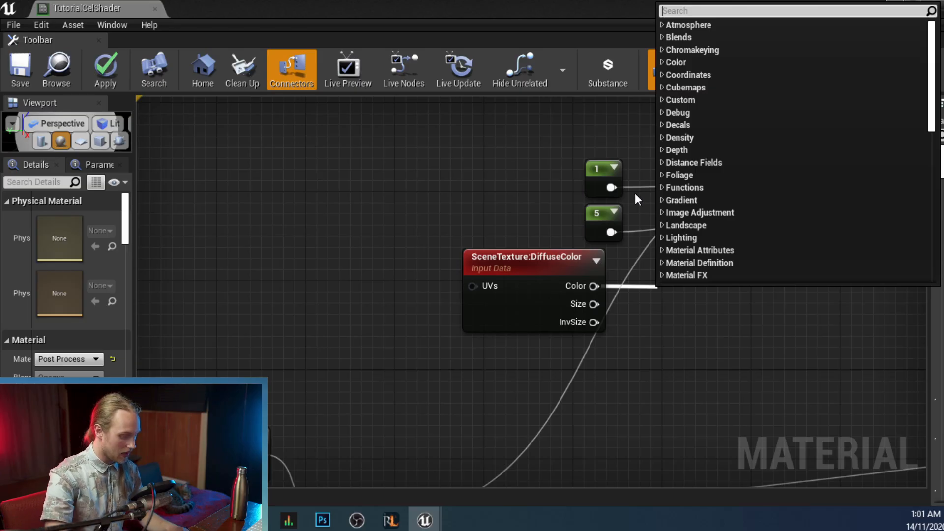
text(multiply)
key(Return)
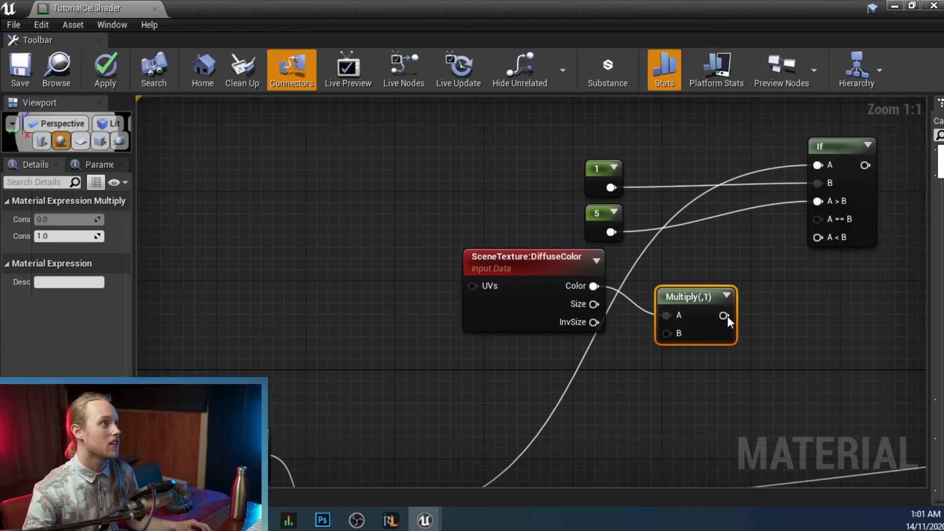
drag(696, 298, 720, 270)
- Add a Constant node with value 4 below the Multiply node and connect it to the Multiply's B input
click(645, 374)
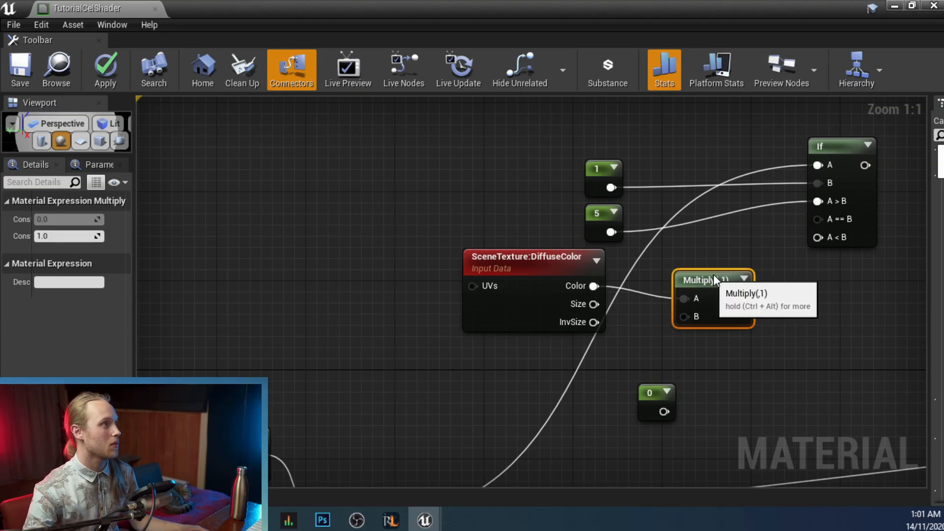
right_drag(657, 374, 591, 377)
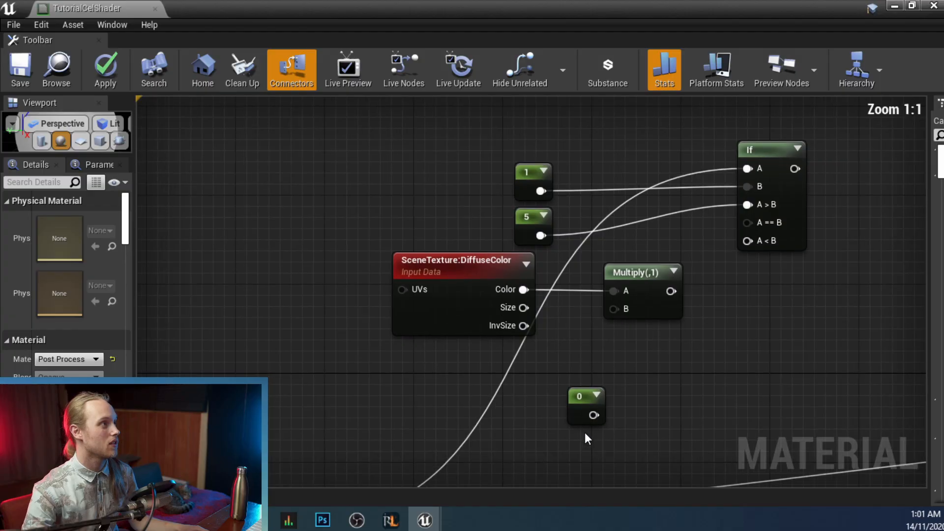
drag(581, 400, 563, 373)
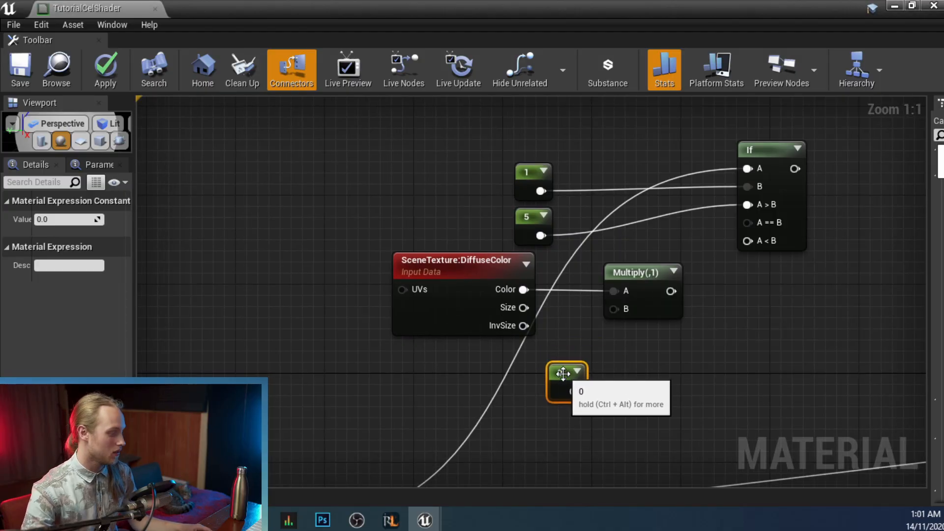
key(ctrl+c)
click(642, 368)
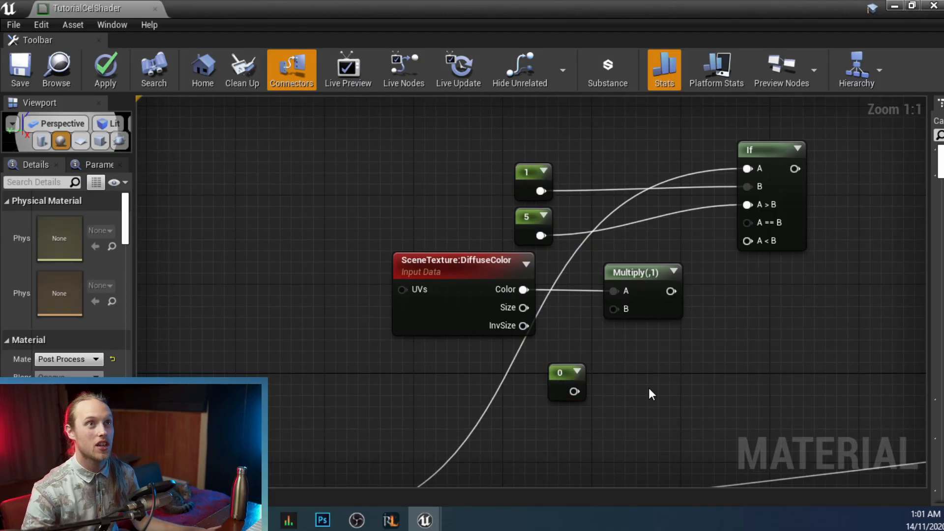
key(ctrl+v)
key(Delete)
click(561, 373)
drag(574, 391, 614, 309)
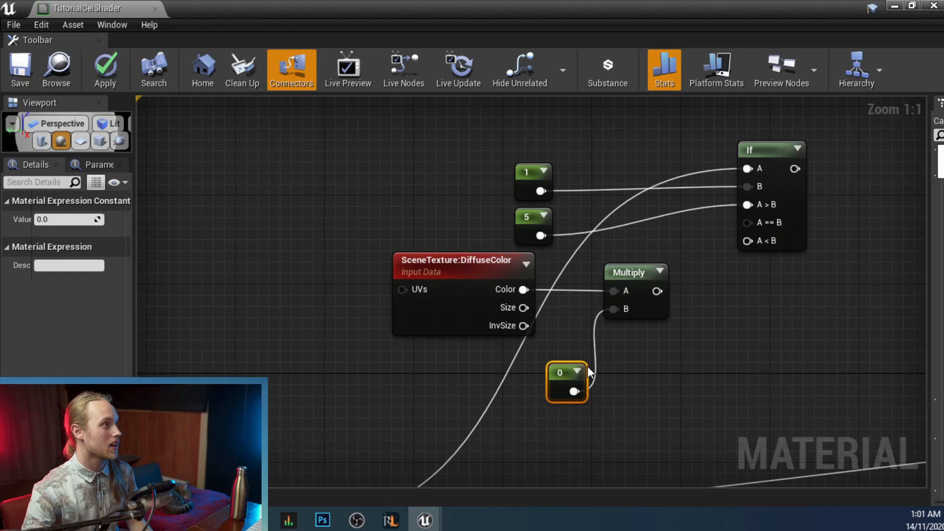
click(67, 220)
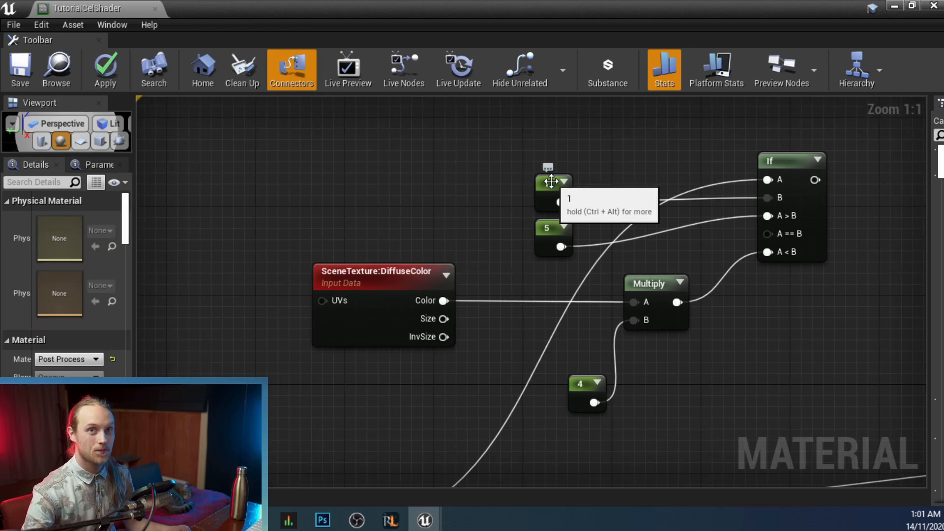
- Convert the constant 1 to a parameter named White Threshold and shift it clear of the constant 5
click(551, 182)
right_click(551, 182)
click(580, 186)
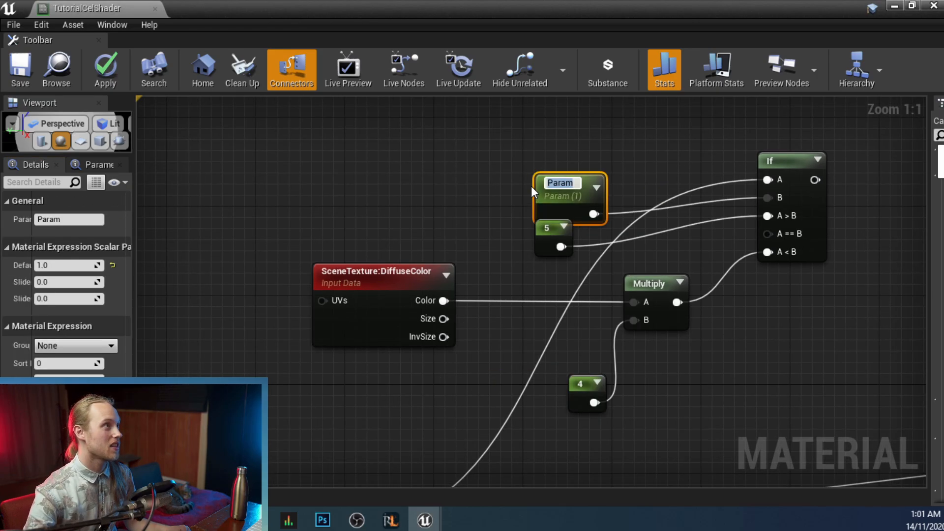
drag(575, 193, 552, 182)
text(Wh)
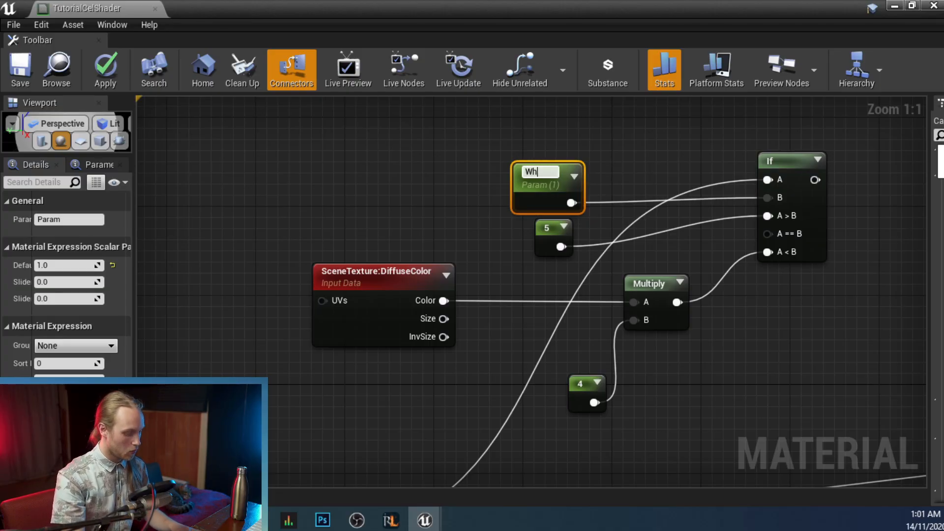
text(ite Thresho)
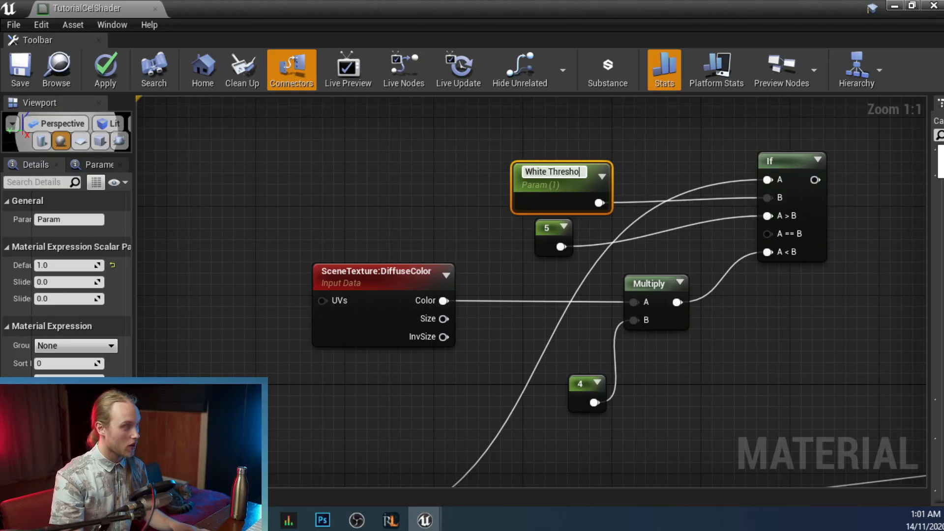
text(ld)
click(644, 424)
- Convert the constant 4 to a parameter named White Tint
right_click(588, 386)
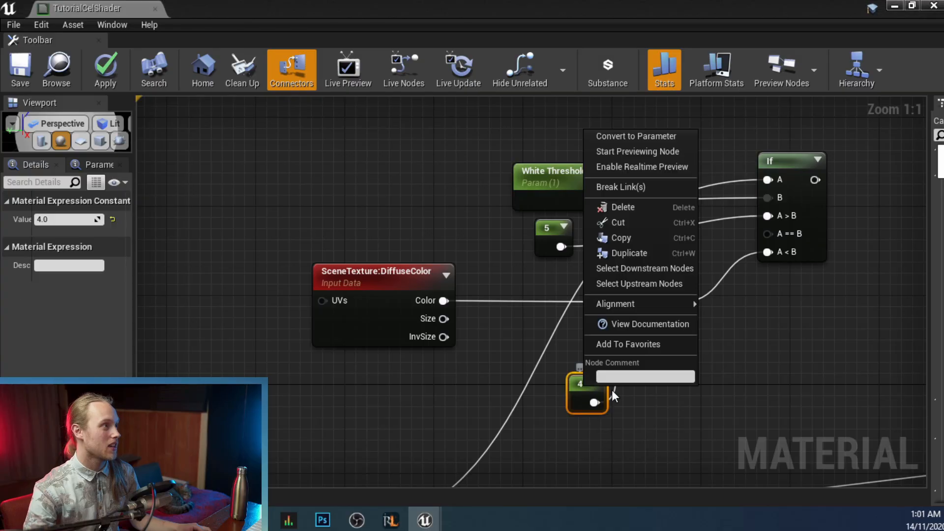
click(616, 139)
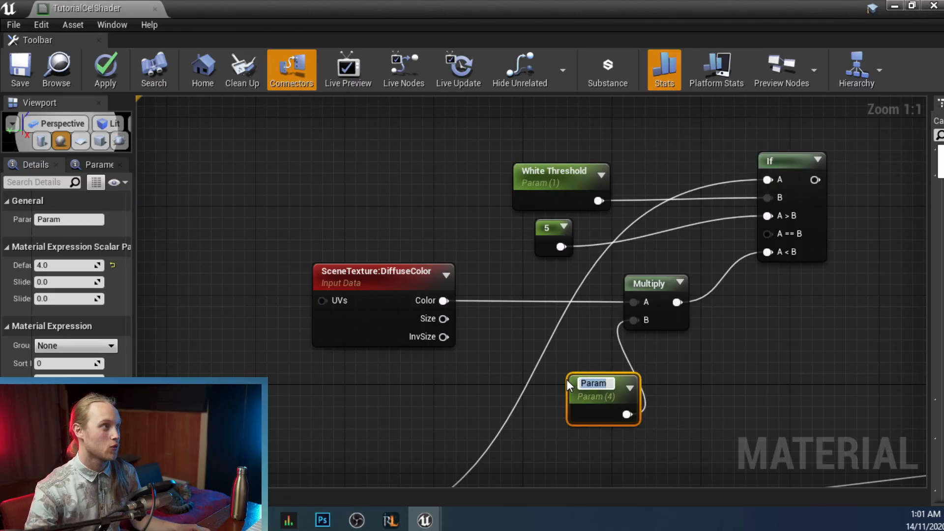
text(White Tint)
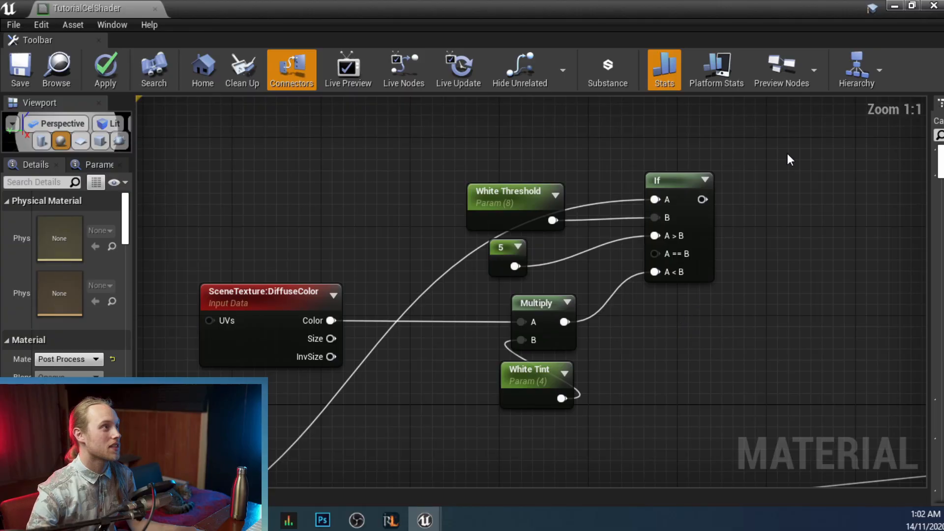
- Duplicate the If node together with its threshold, constant, DiffuseColor, Multiply and tint nodes, and place the copies below the Divide connection lines
drag(787, 153, 491, 420)
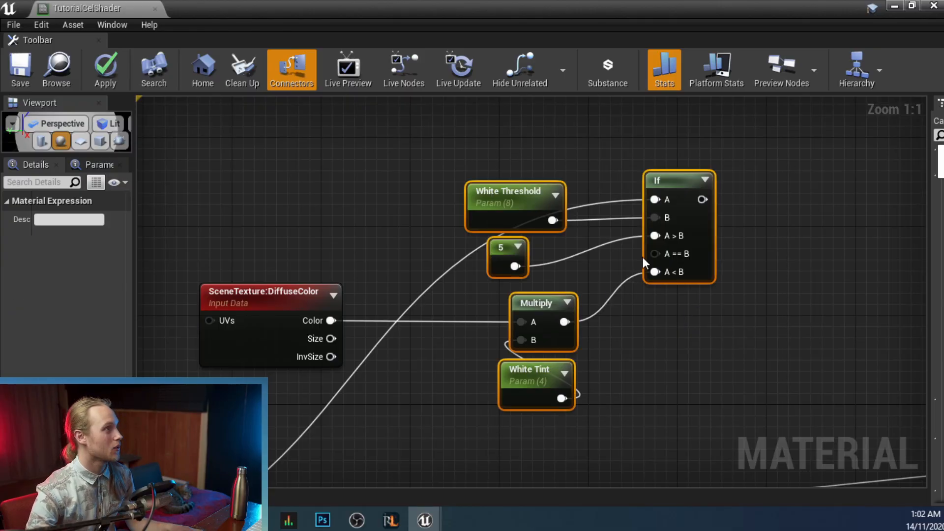
drag(797, 173, 317, 415)
scroll(317, 415, down, 2)
right_drag(355, 385, 372, 219)
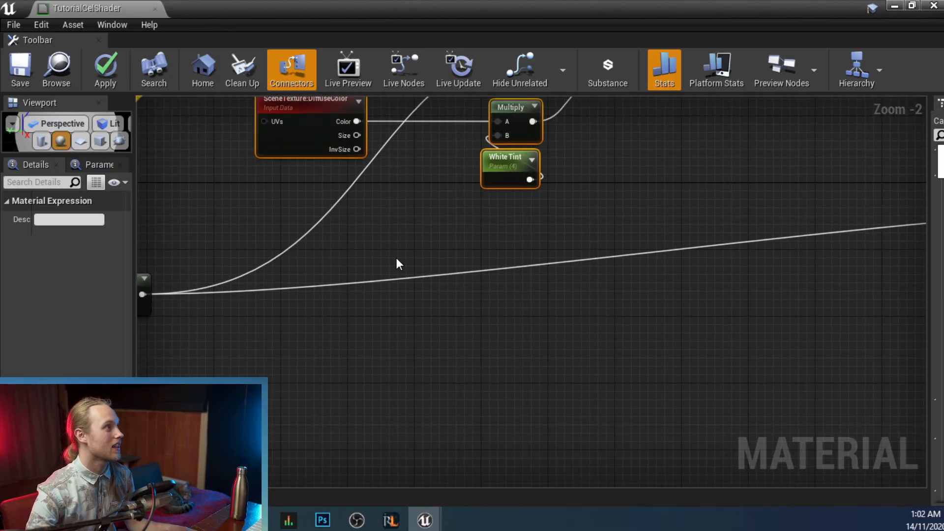
right_drag(397, 259, 406, 190)
key(ctrl+v)
drag(499, 275, 583, 259)
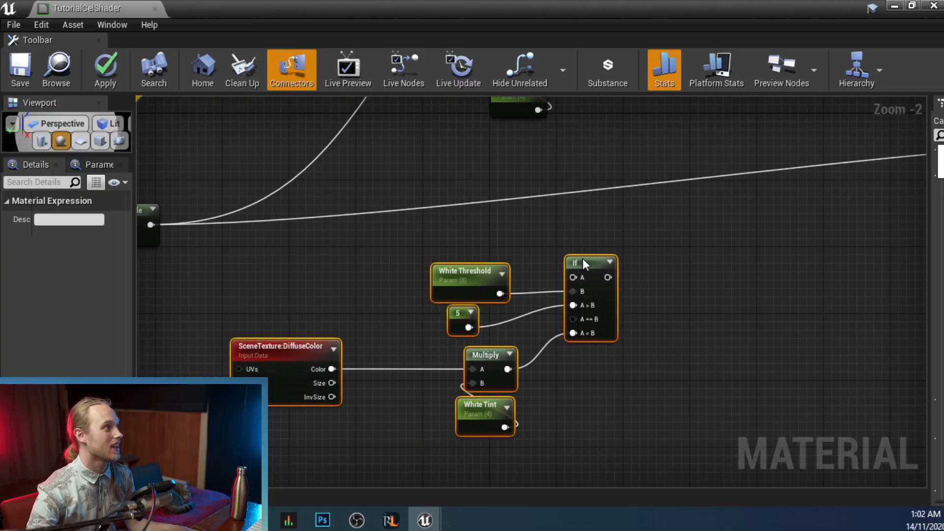
- Rename the duplicated White Threshold parameter to Highlight Threshold
scroll(503, 222, up, 2)
click(474, 281)
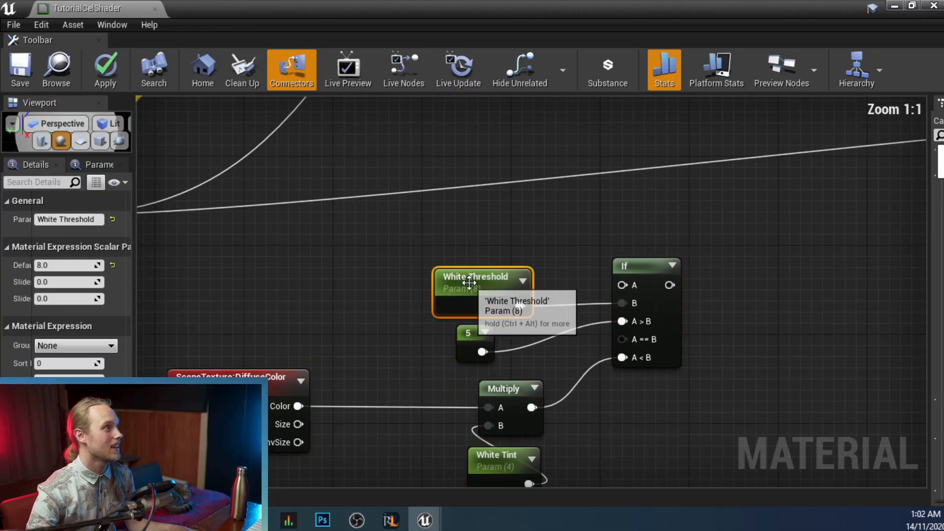
double_click(59, 220)
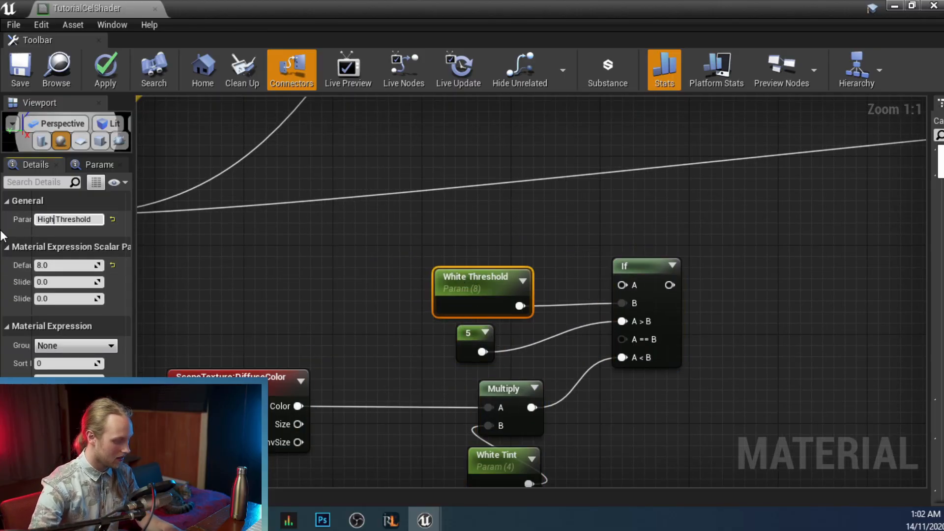
click(392, 320)
- Rename the duplicated White Tint parameter below the copied Multiply node to Highlight Tint
right_drag(493, 455, 432, 396)
click(433, 397)
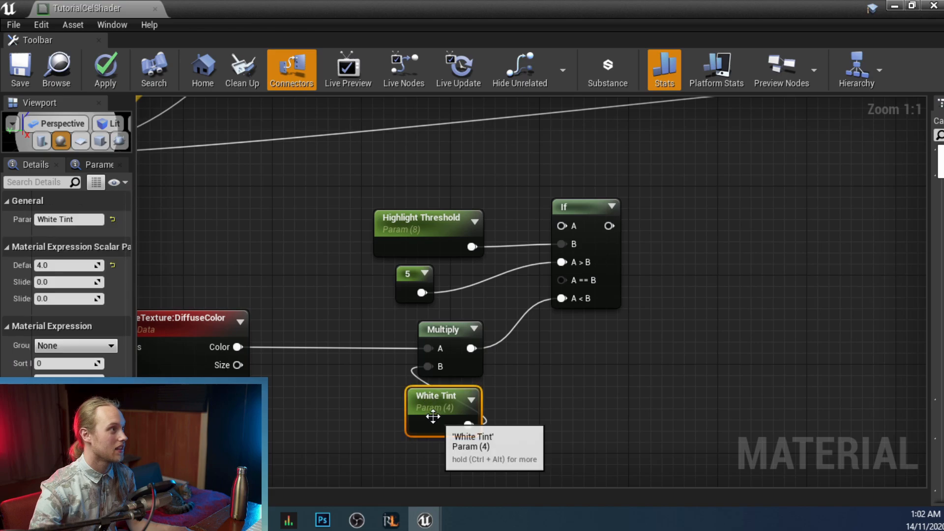
double_click(57, 220)
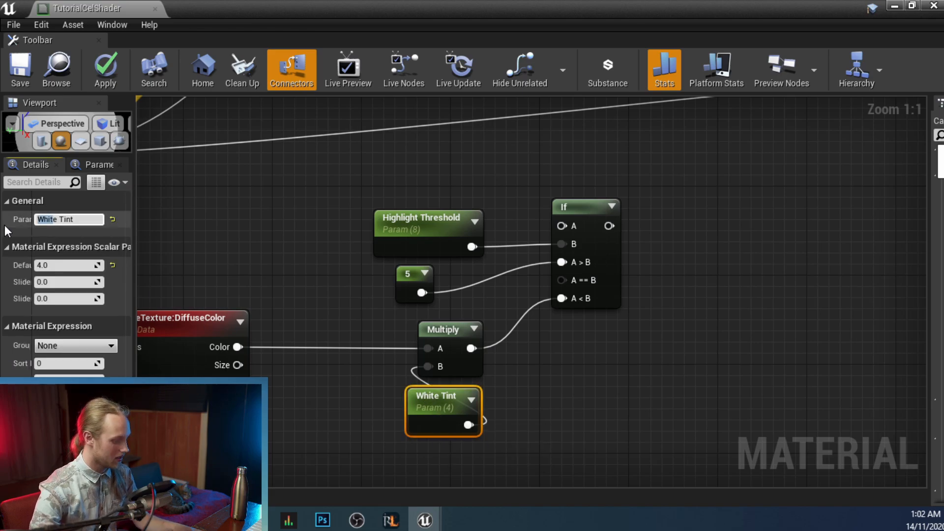
text(Highlighte)
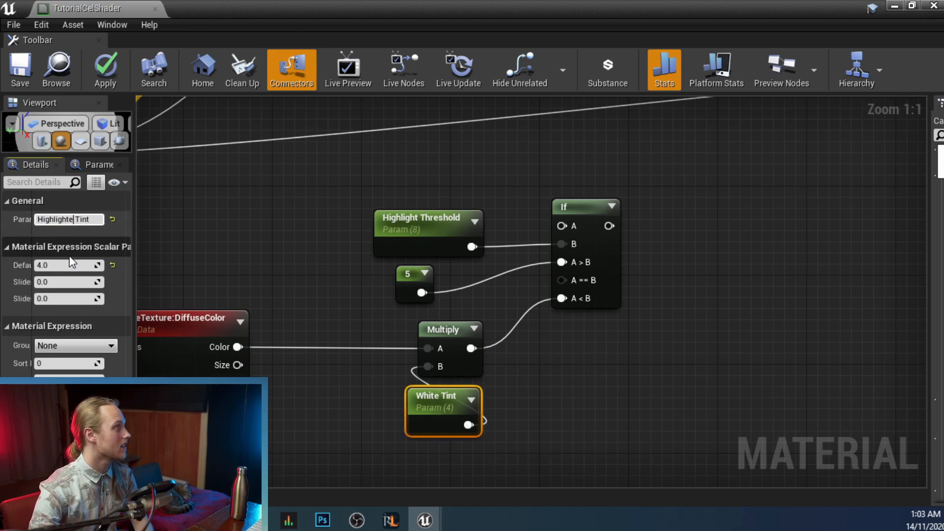
click(524, 402)
- Delete the duplicated constant 5 and connect the white If node's output to the highlight If node's A > B input
right_drag(357, 312, 392, 324)
click(454, 288)
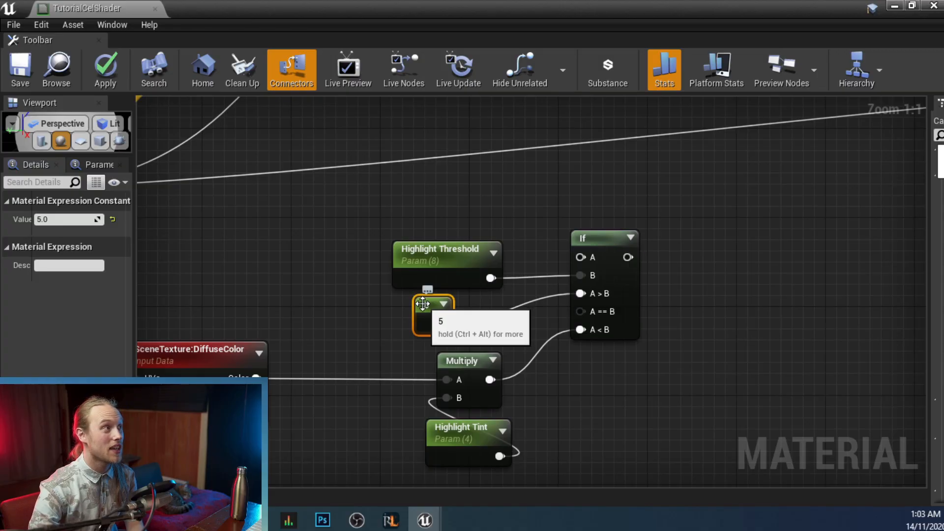
key(Delete)
right_drag(565, 180, 642, 383)
drag(609, 190, 516, 348)
- Connect the Divide output to the A input of the highlight If node
right_drag(433, 341, 709, 289)
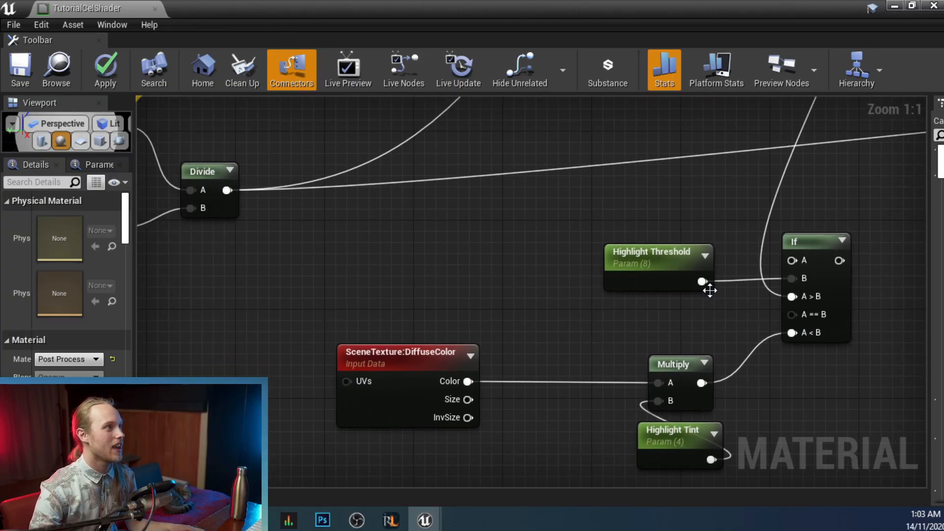
scroll(481, 223, down, 2)
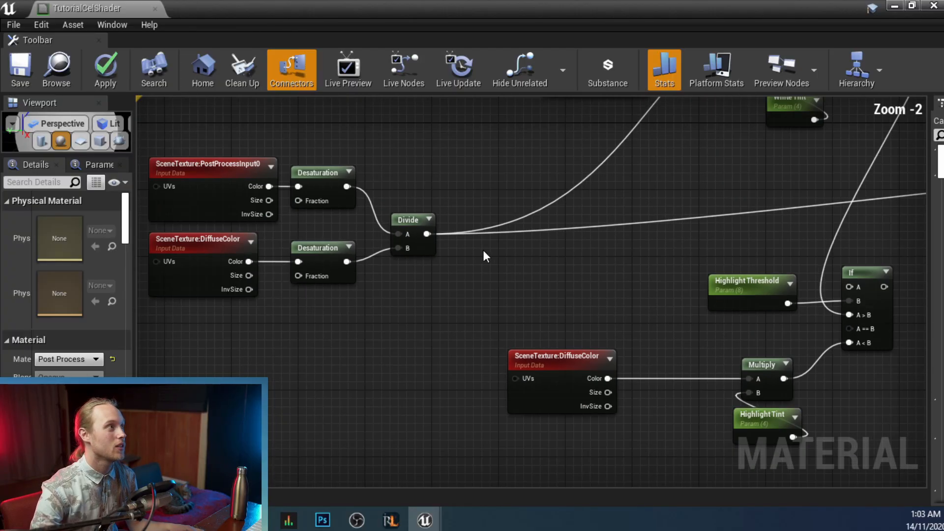
drag(424, 229, 849, 286)
scroll(850, 287, up, 2)
right_drag(563, 216, 654, 140)
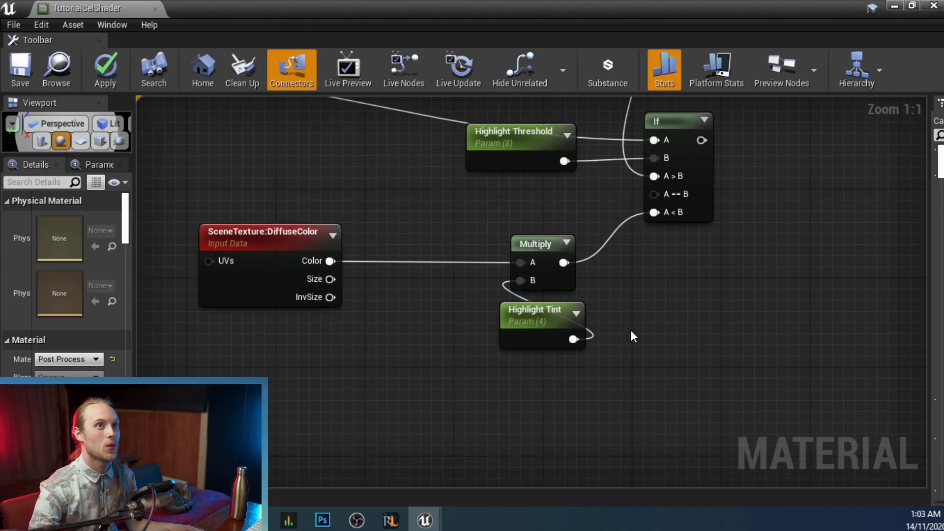
- Duplicate the highlight If node with its Highlight Threshold, DiffuseColor, Multiply and Highlight Tint nodes, and place the copies below the originals
scroll(608, 352, down, 2)
drag(654, 377, 401, 211)
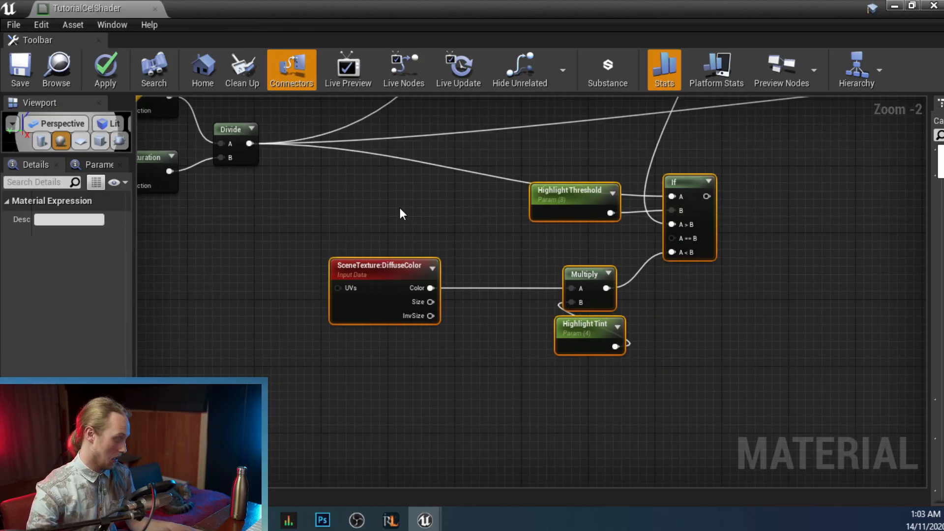
right_drag(440, 335, 439, 262)
scroll(439, 261, down, 3)
key(ctrl+c)
key(ctrl+v)
drag(449, 321, 511, 273)
- Connect the highlight If node's output to the A > B input of the newly copied If node
scroll(440, 243, up, 4)
right_drag(441, 243, 409, 319)
scroll(423, 255, down, 2)
click(627, 175)
drag(587, 126, 577, 382)
- Connect the Divide output to the A input of the lowest If node
scroll(541, 345, up, 3)
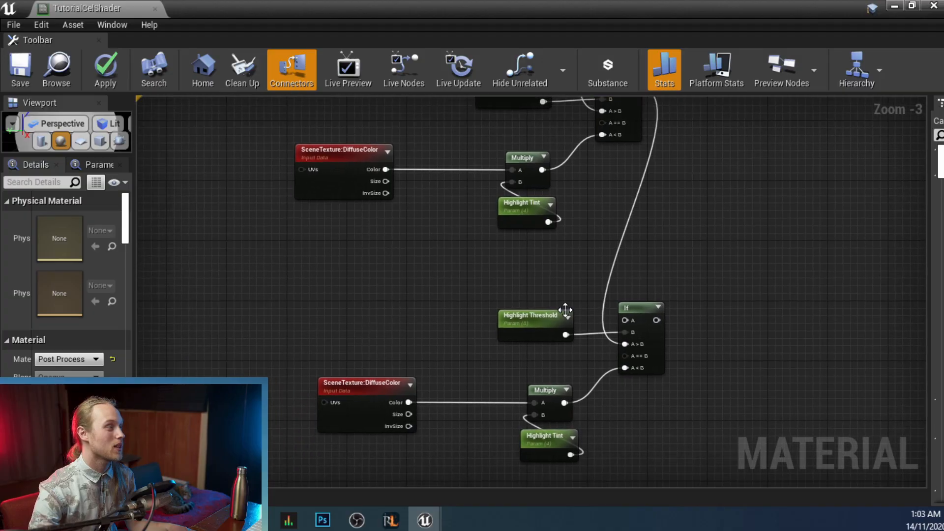
right_drag(472, 262, 544, 363)
scroll(544, 363, down, 3)
drag(229, 132, 632, 413)
- Rename the newly copied Highlight Threshold parameter to Neutral Threshold
scroll(463, 309, up, 3)
click(463, 309)
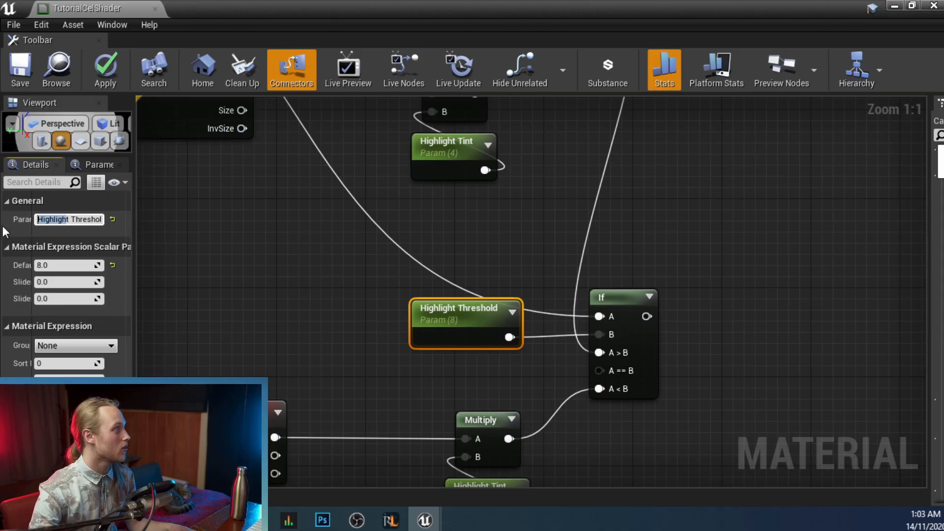
double_click(68, 217)
text(Neutral)
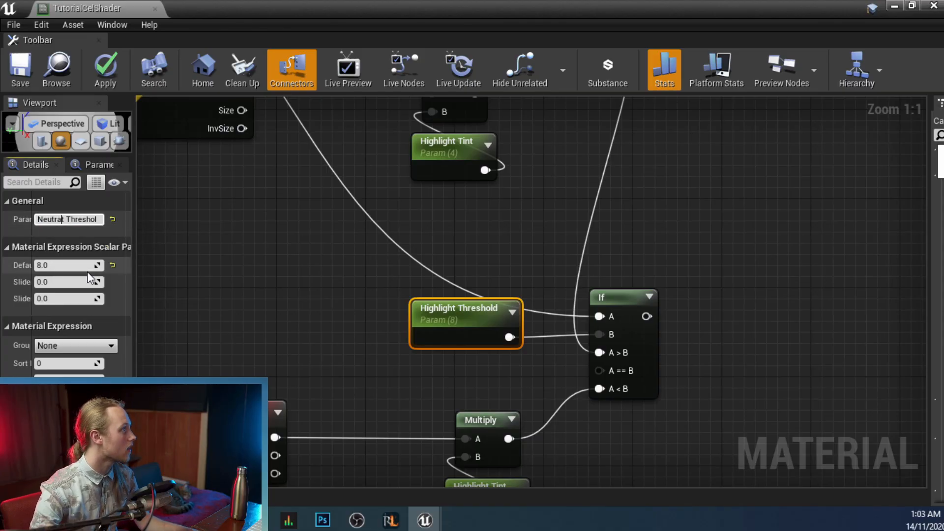
key(Return)
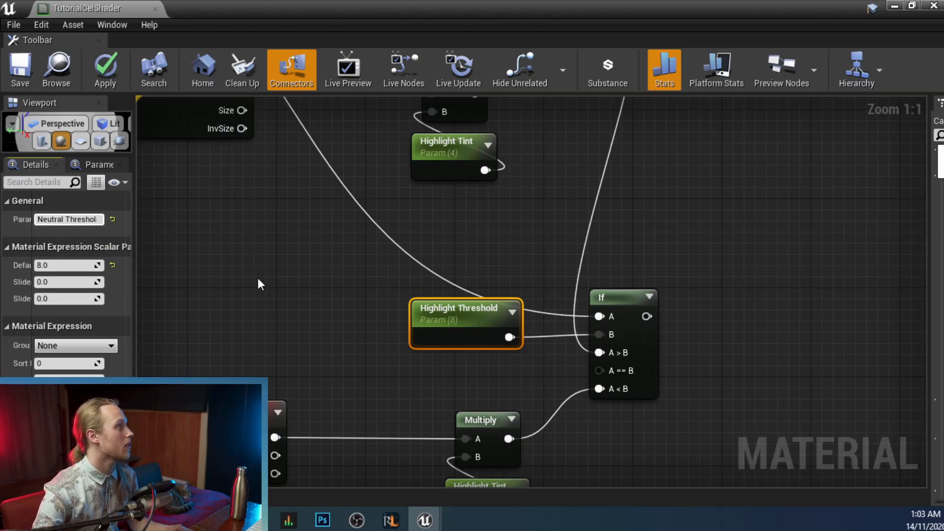
click(275, 285)
- Rename the newly copied Highlight Tint parameter to Neutral Tint and save the material
right_drag(328, 344, 329, 249)
click(481, 396)
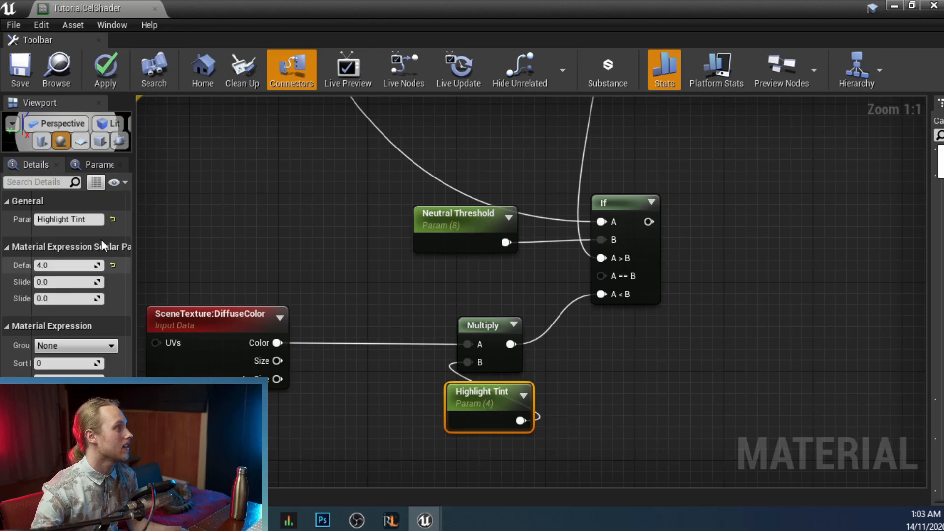
double_click(69, 217)
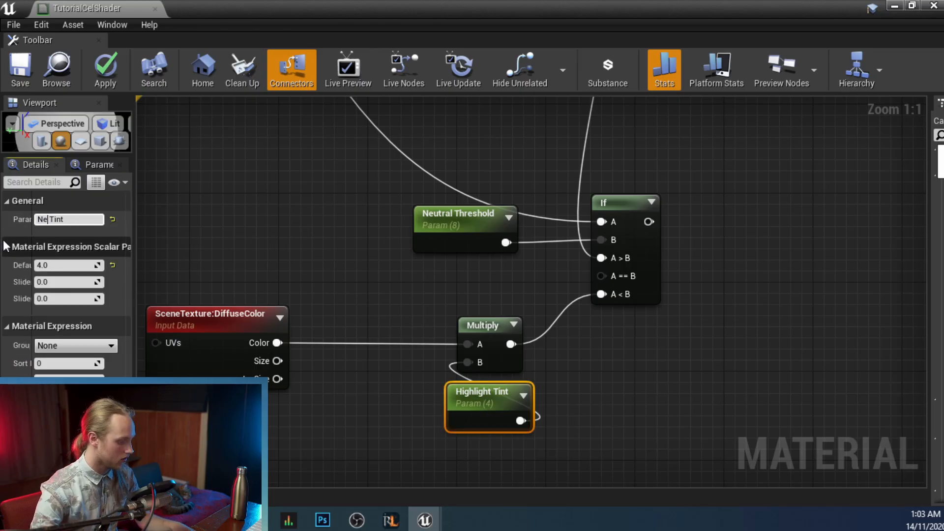
click(255, 251)
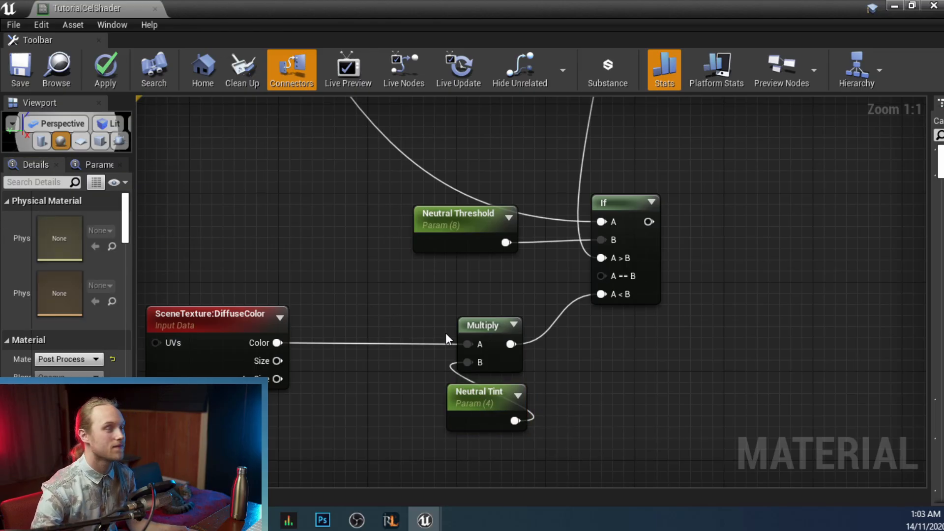
click(19, 69)
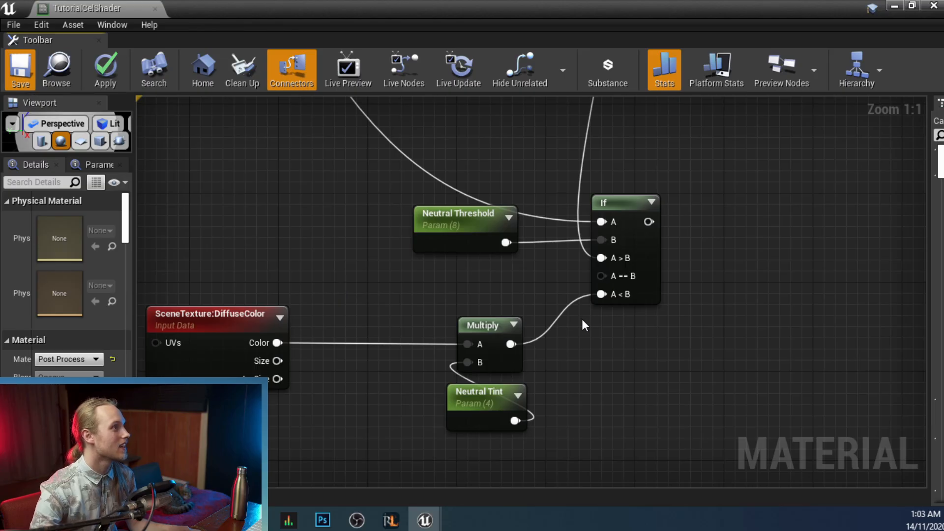
- Examine the extended chain of If nodes and the White Threshold and White Tint group that starts it
right_drag(582, 319, 598, 290)
scroll(593, 275, down, 2)
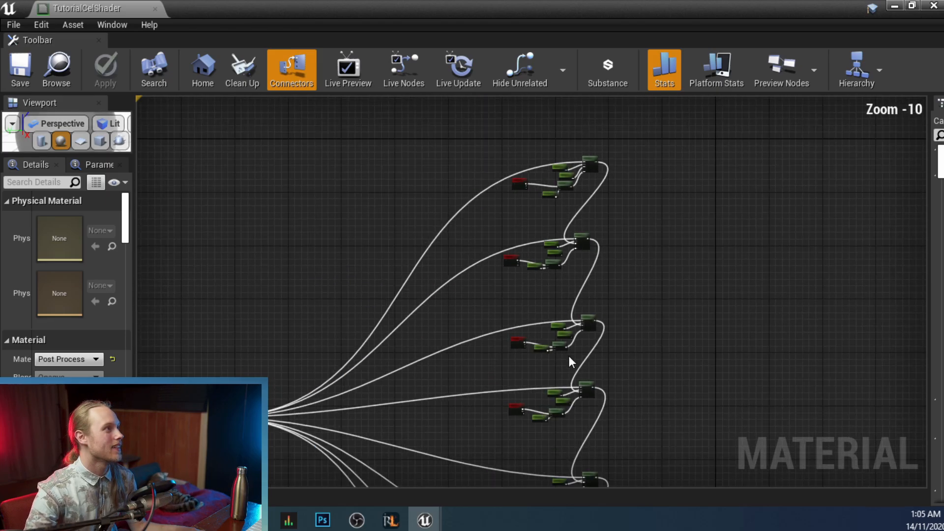
right_drag(609, 362, 654, 296)
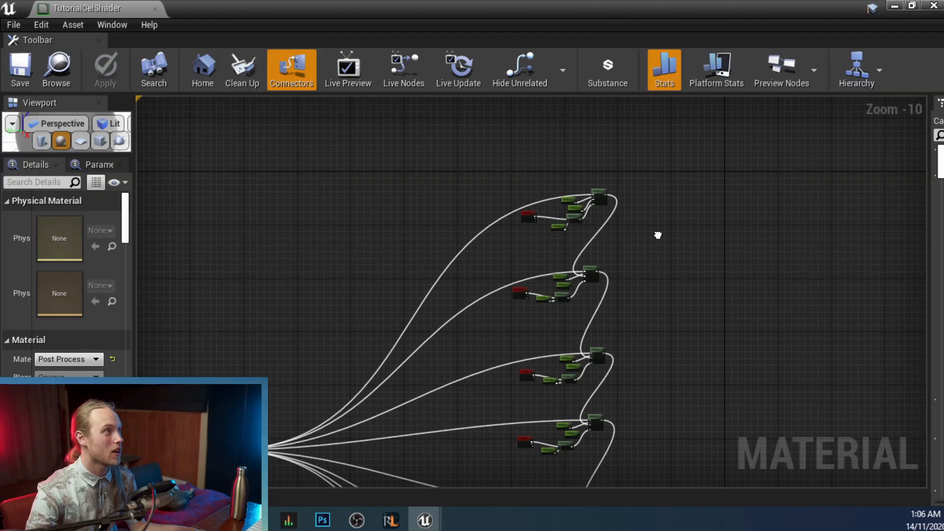
right_drag(658, 236, 658, 223)
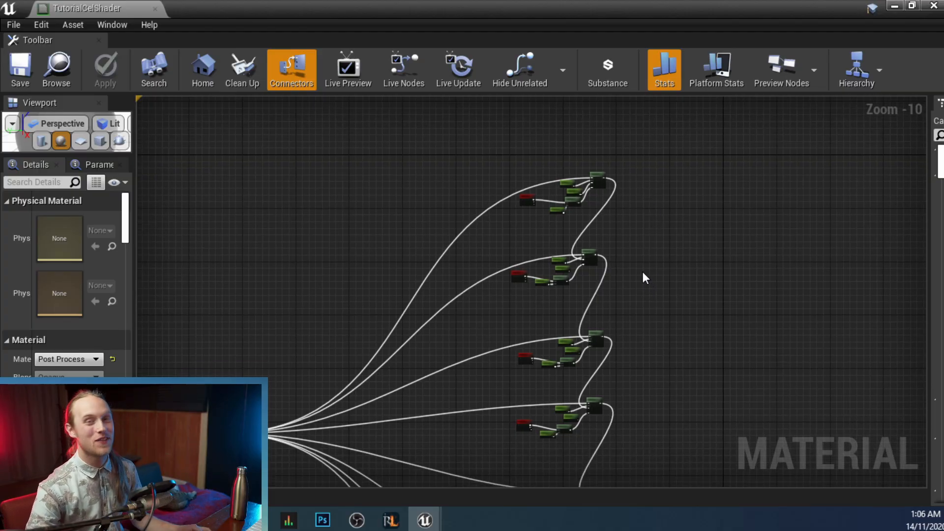
scroll(660, 328, up, 8)
right_drag(617, 239, 699, 408)
right_drag(534, 263, 657, 360)
scroll(659, 322, up, 2)
right_drag(597, 270, 561, 219)
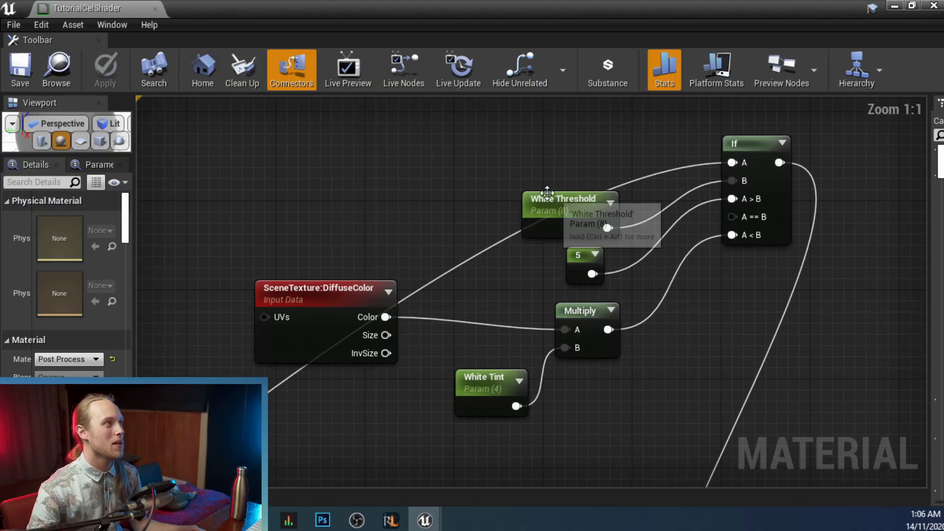
right_drag(507, 301, 475, 319)
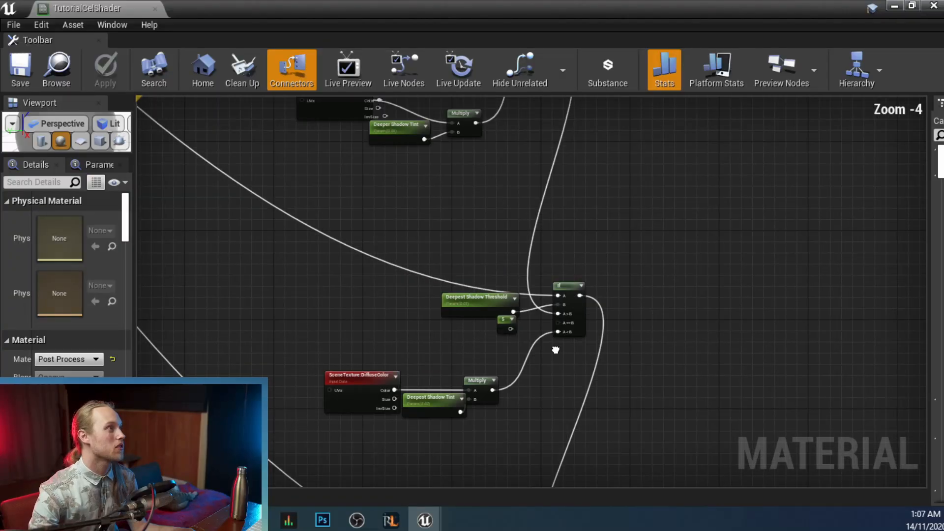
- Examine how the deeper and deepest shadow If nodes link to one another down to the end of the chain
right_drag(579, 307, 531, 238)
scroll(601, 391, up, 4)
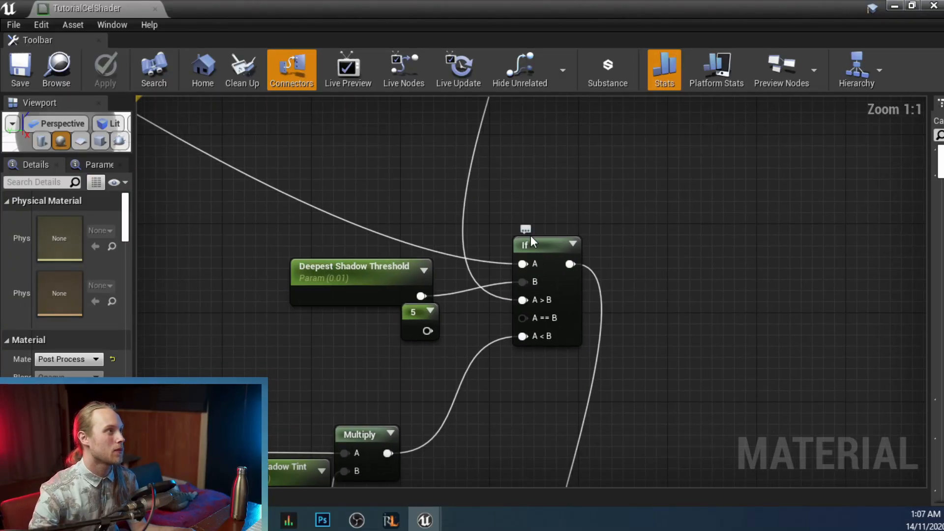
scroll(579, 342, down, 4)
right_drag(578, 343, 557, 251)
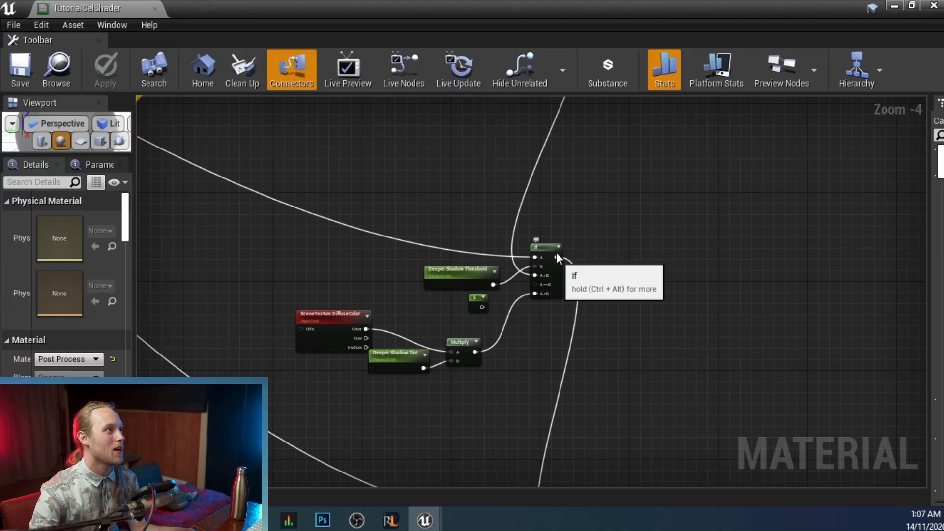
right_drag(591, 348, 586, 149)
right_drag(557, 380, 557, 274)
scroll(558, 274, up, 4)
right_drag(563, 232, 517, 190)
scroll(542, 295, down, 4)
- Connect the last If node's output to the material's Emissive Color input and save the material
drag(470, 315, 355, 327)
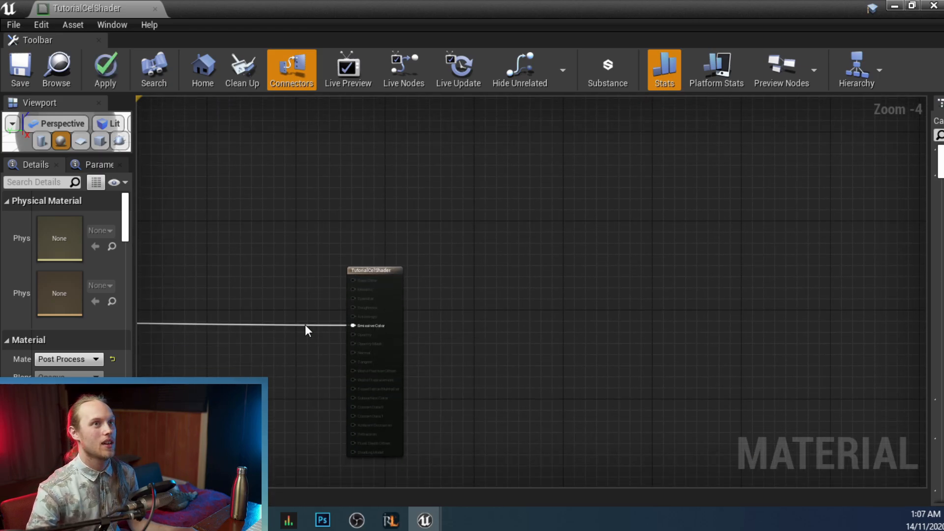
scroll(305, 324, up, 4)
click(21, 71)
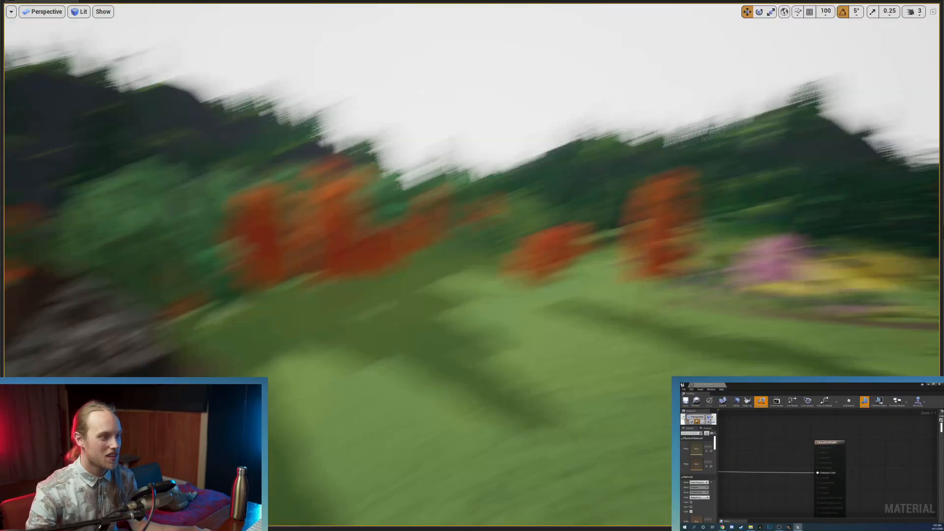
- Fly through the forest level in the viewport to examine the cel shading on the landscape and foliage
key(w)
right_drag(472, 265, 239, 209)
key(s)
key(w)
key(w)
key(w)
key(w)
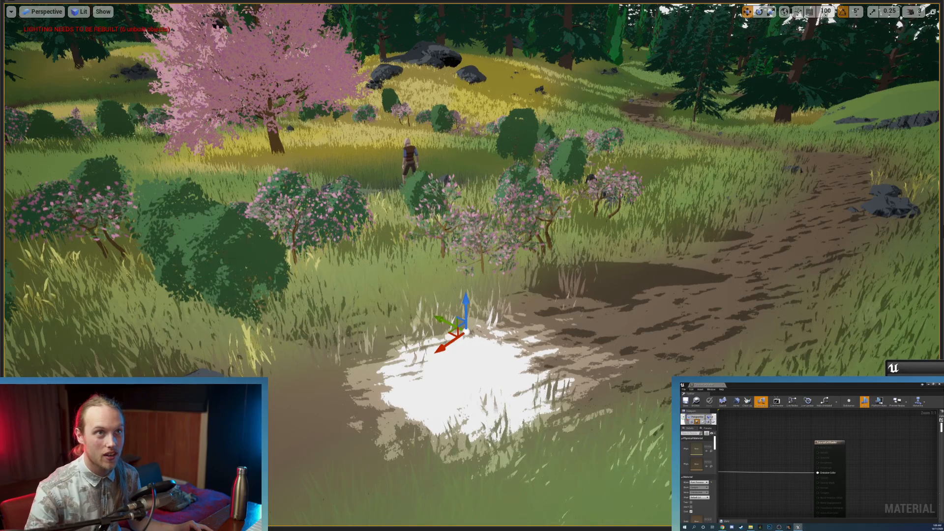
- Move the light over the dirt path to test how the cel shading responds to it
drag(466, 313, 462, 408)
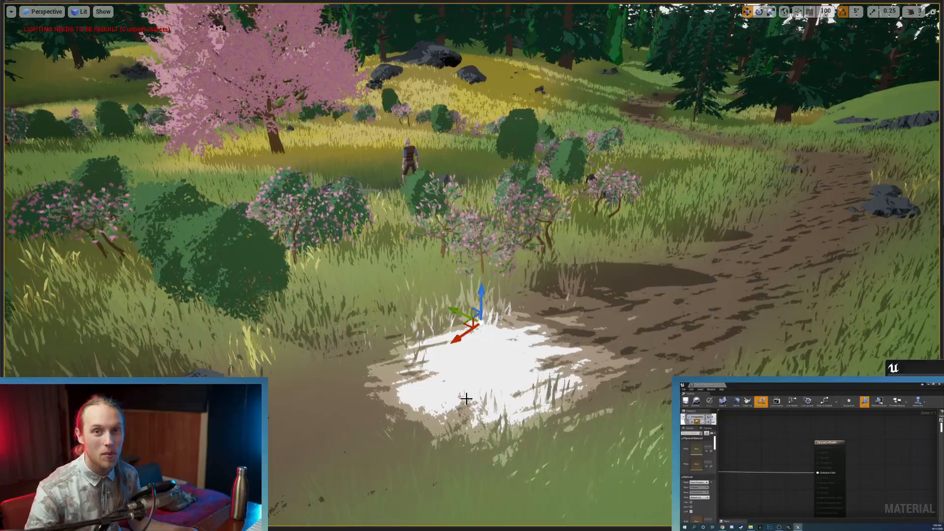
mouse_move(478, 311)
mouse_down()
mouse_move(478, 342)
mouse_move(474, 310)
mouse_up()
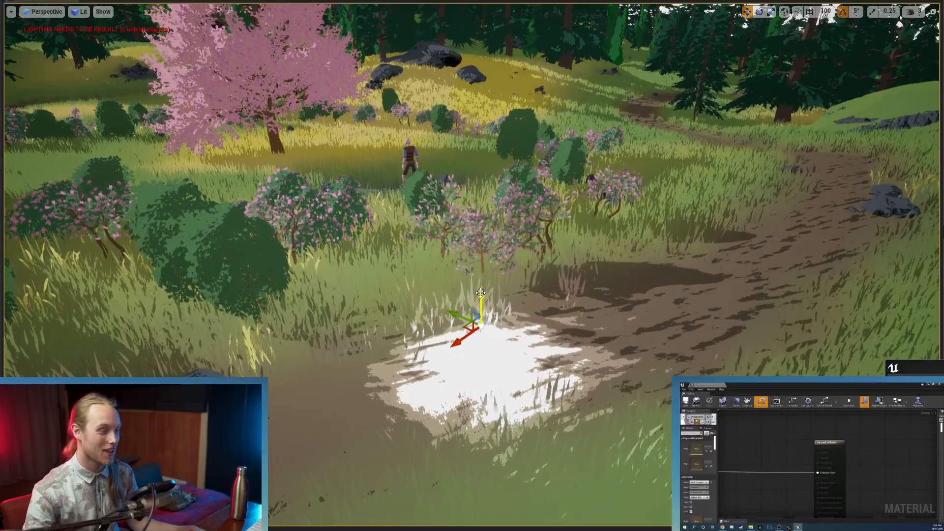
mouse_move(481, 293)
right_down()
mouse_move(467, 317)
mouse_move(486, 295)
right_up()
key(w)
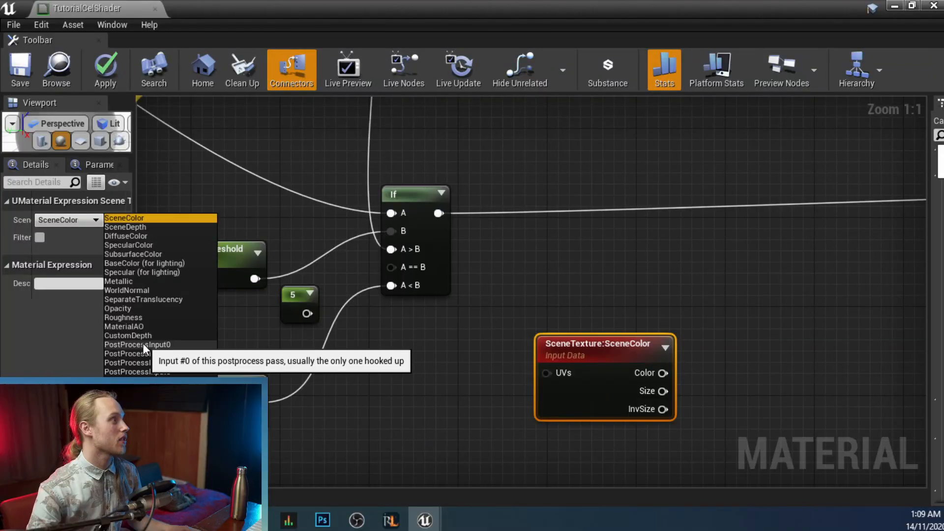
- Set the new SceneTexture node to PostProcessInput0 and place it below the last If node's output line
click(143, 344)
right_drag(580, 374, 453, 373)
drag(484, 358, 521, 318)
right_drag(665, 302, 578, 320)
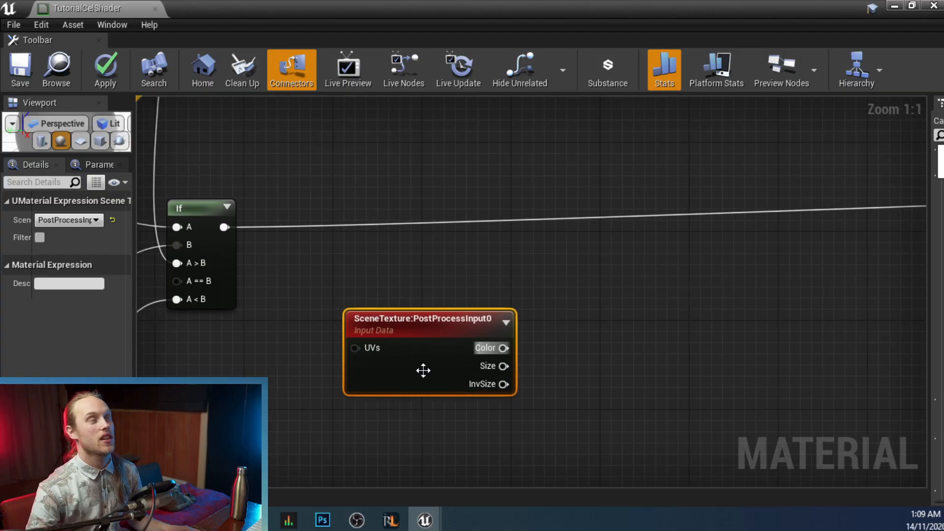
- Draw a connection out from the PostProcessInput0 node's Color output and save the material
right_drag(535, 342, 496, 343)
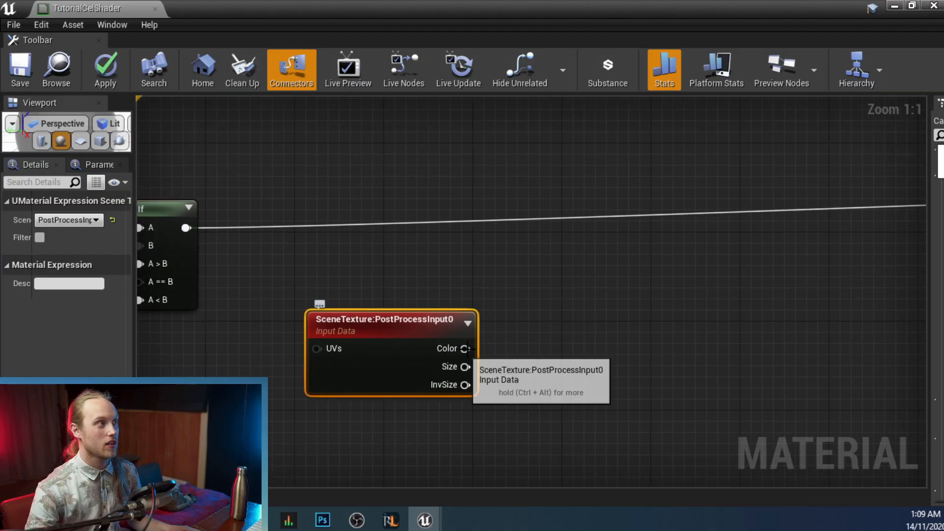
drag(464, 348, 565, 319)
click(20, 69)
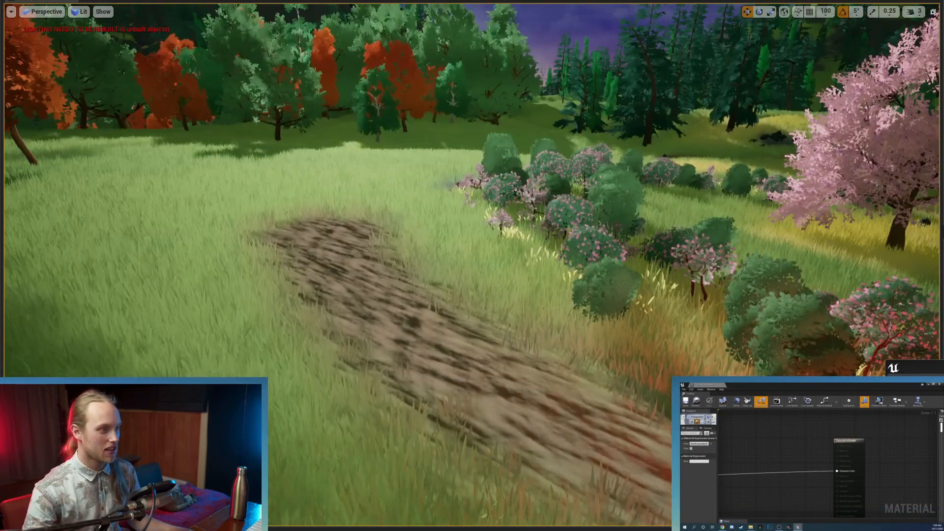
- Move the red light from the dirt path towards the bushes to test how its colour falls on the grass
right_drag(603, 255, 608, 228)
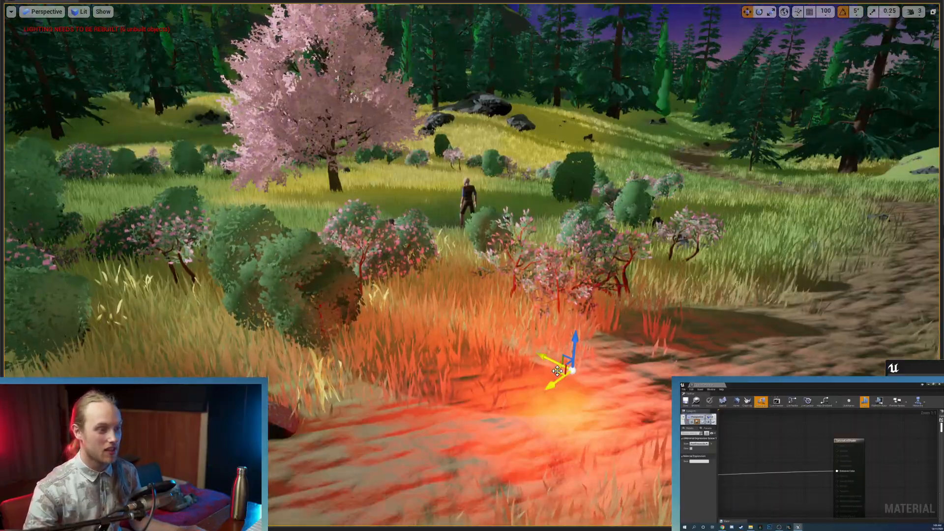
drag(559, 370, 501, 302)
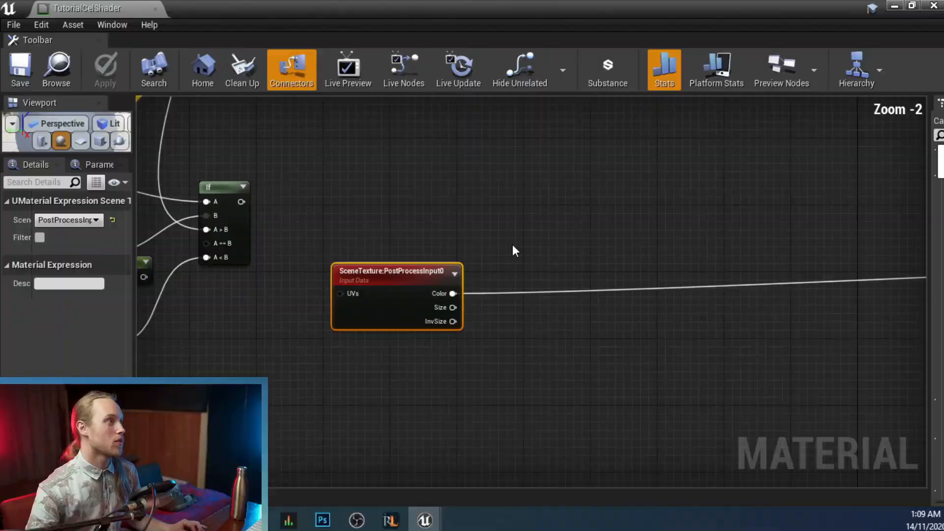
- Add a Normalize node fed by the Color output of the PostProcessInput0 scene texture
scroll(513, 249, down, 1)
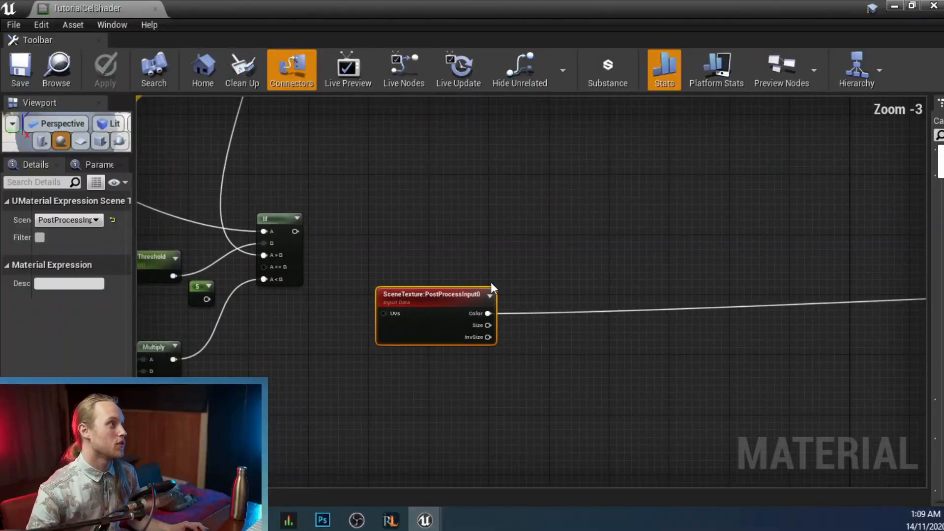
drag(433, 294, 521, 347)
scroll(411, 336, up, 3)
text(normal)
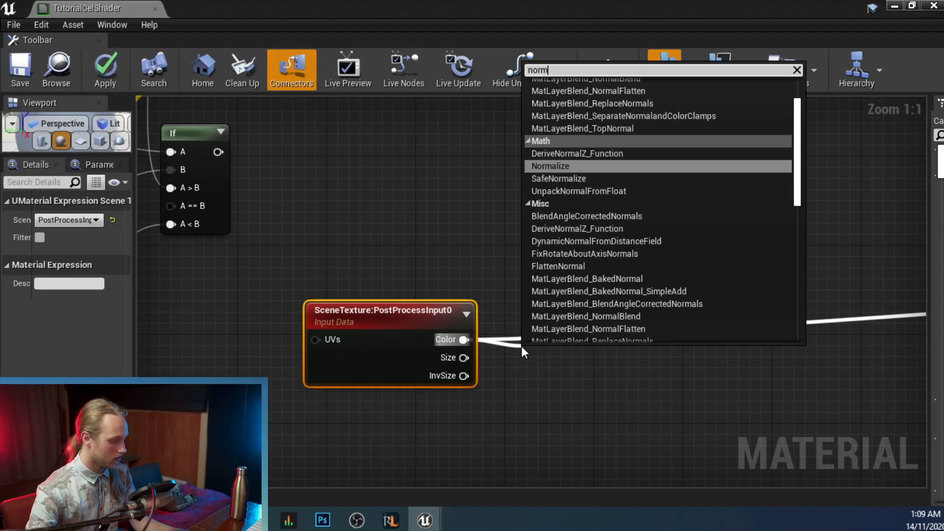
click(554, 166)
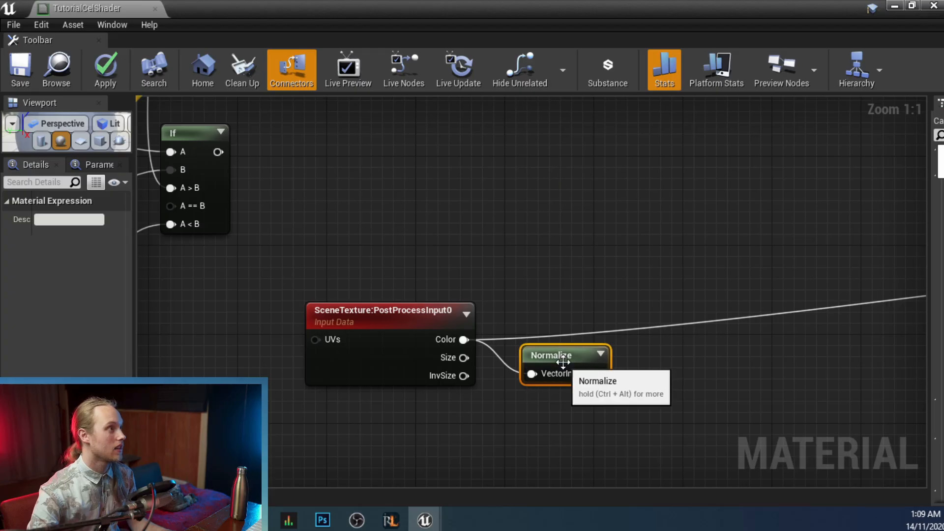
- Place Normalize beside the scene texture and feed it into a new Multiply node with constant B 1.5, routed to Emissive Color
drag(566, 368, 601, 340)
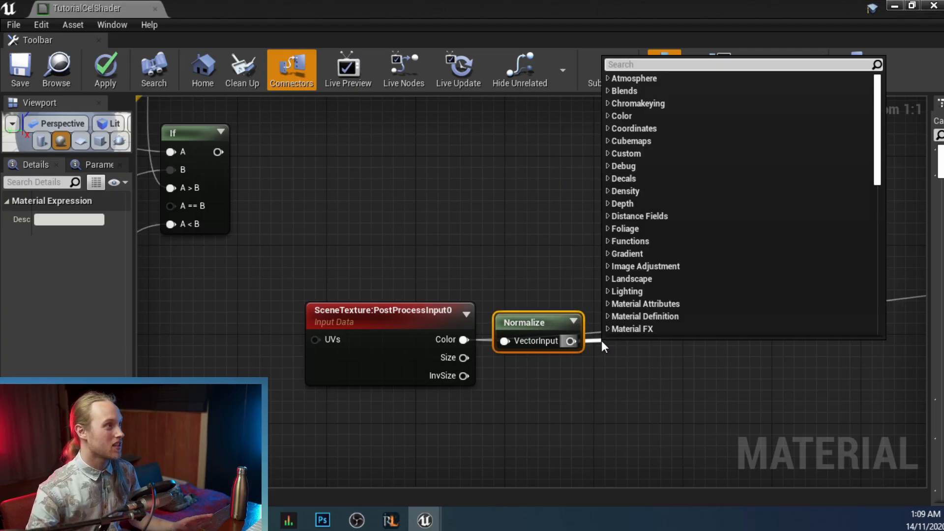
text(multi)
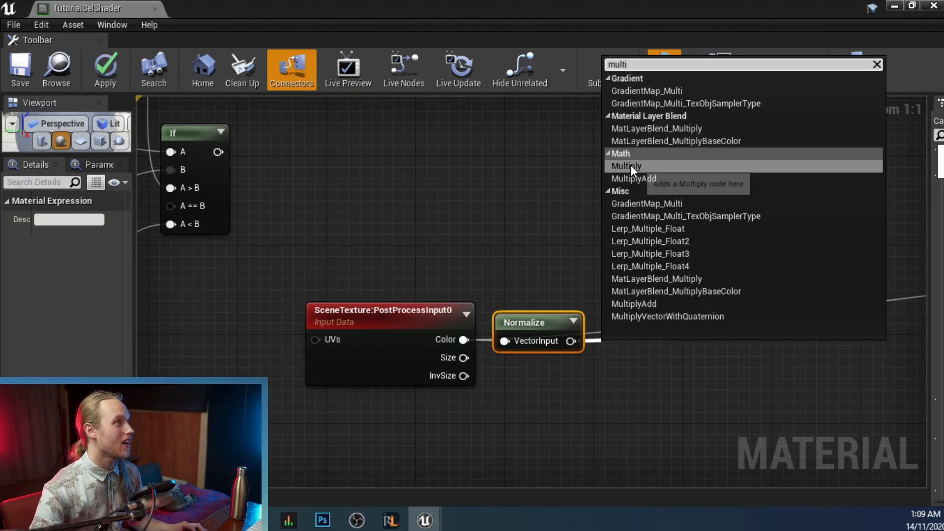
click(630, 164)
drag(632, 341, 614, 320)
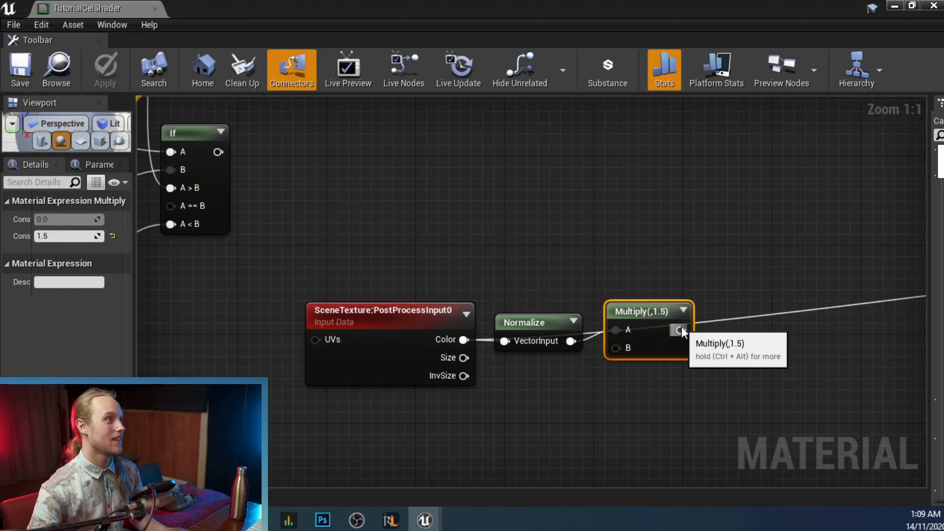
drag(681, 328, 659, 181)
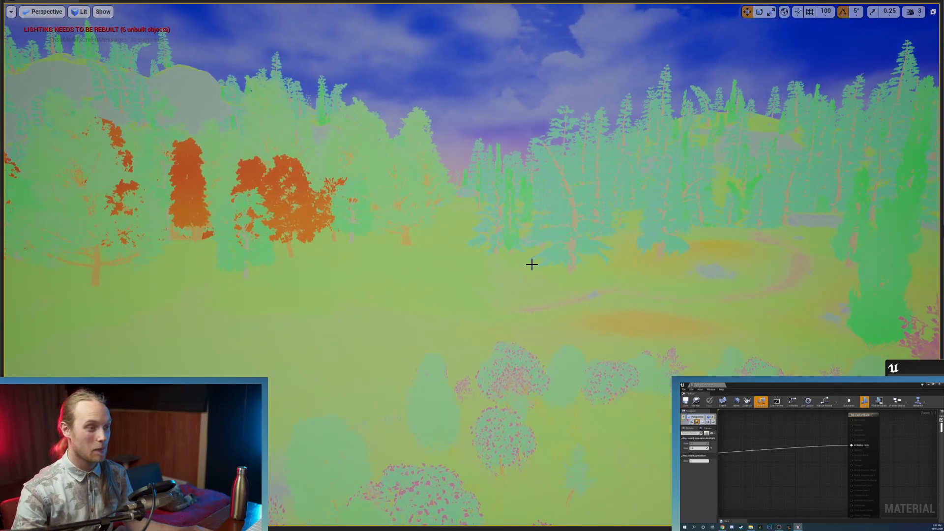
- Fly through the forest level to examine the normalised scene colours on the trees, ground and lit path
key(w)
right_drag(532, 265, 457, 246)
key(w)
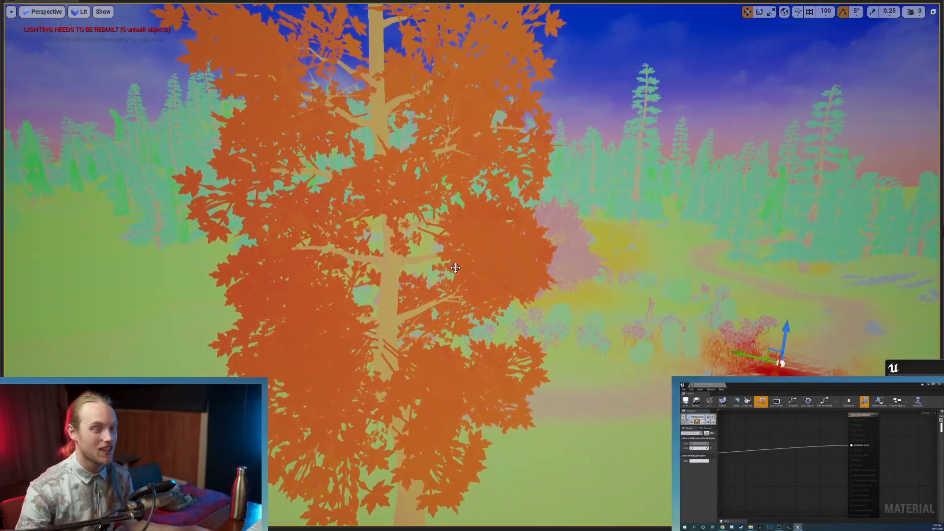
right_drag(454, 211, 320, 241)
key(w)
right_drag(472, 266, 556, 354)
key(w)
right_drag(439, 257, 438, 290)
drag(517, 178, 686, 181)
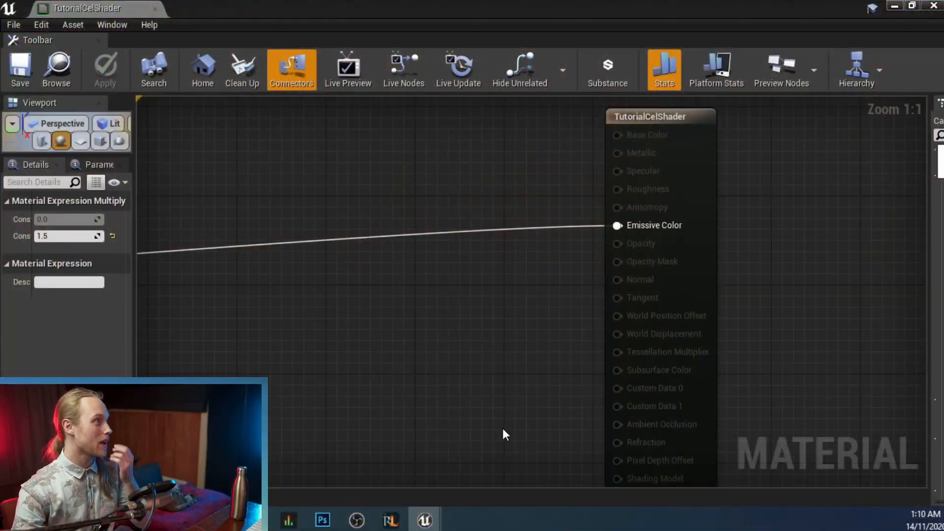
- Add a Desaturation node fed by the output of the last If node in the chain
scroll(670, 318, down, 8)
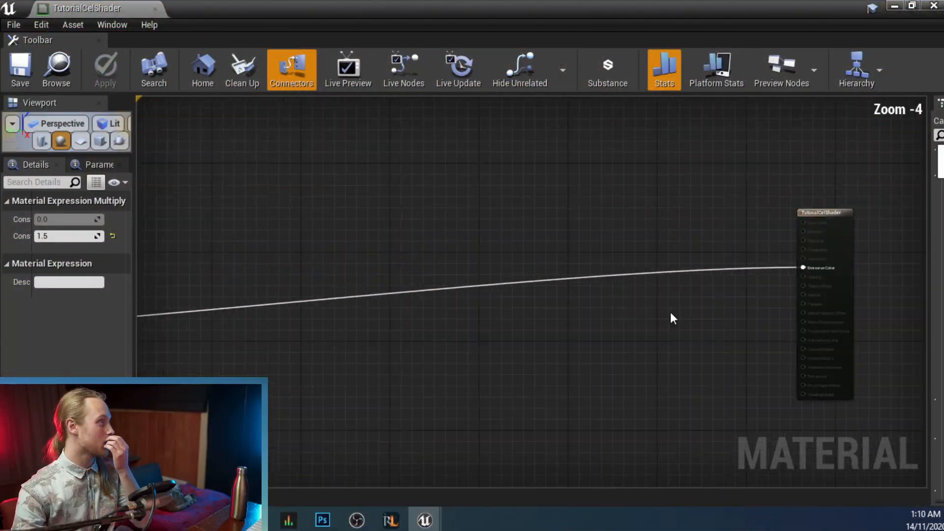
scroll(546, 336, up, 5)
scroll(320, 299, up, 3)
right_drag(320, 299, 541, 272)
scroll(541, 272, down, 2)
drag(463, 266, 604, 273)
text(desatu)
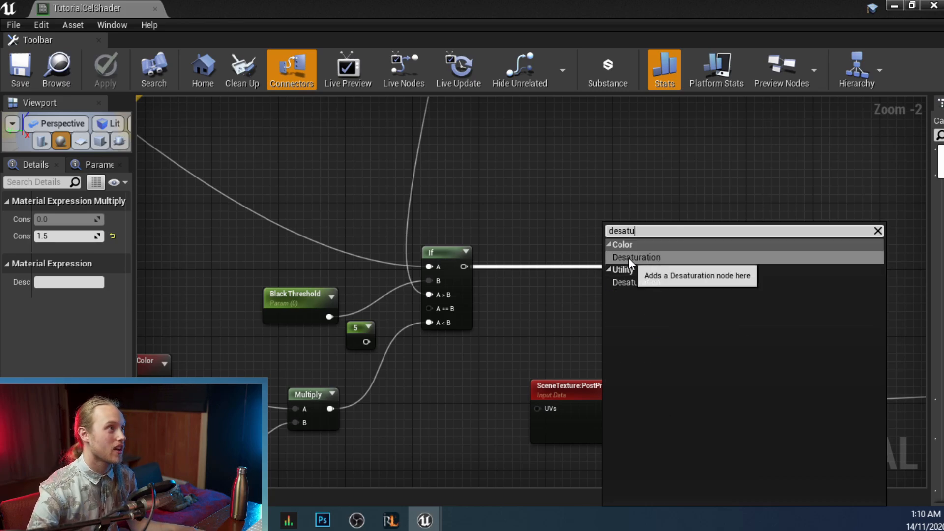
click(629, 258)
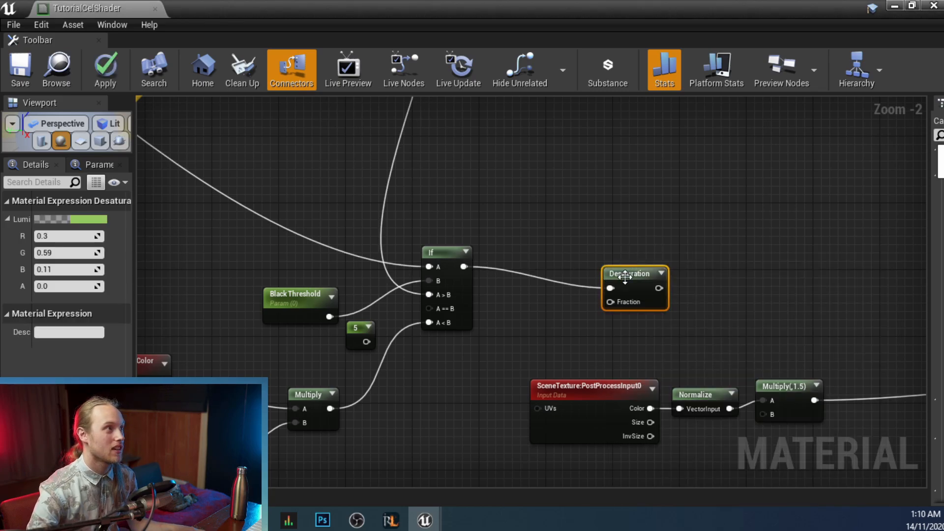
- Connect the Desaturation output to Emissive Color, save the material and check the greyscale shading in the level
right_drag(678, 269, 449, 267)
scroll(433, 295, down, 2)
mouse_move(849, 286)
mouse_down()
mouse_move(833, 301)
mouse_move(851, 294)
mouse_up()
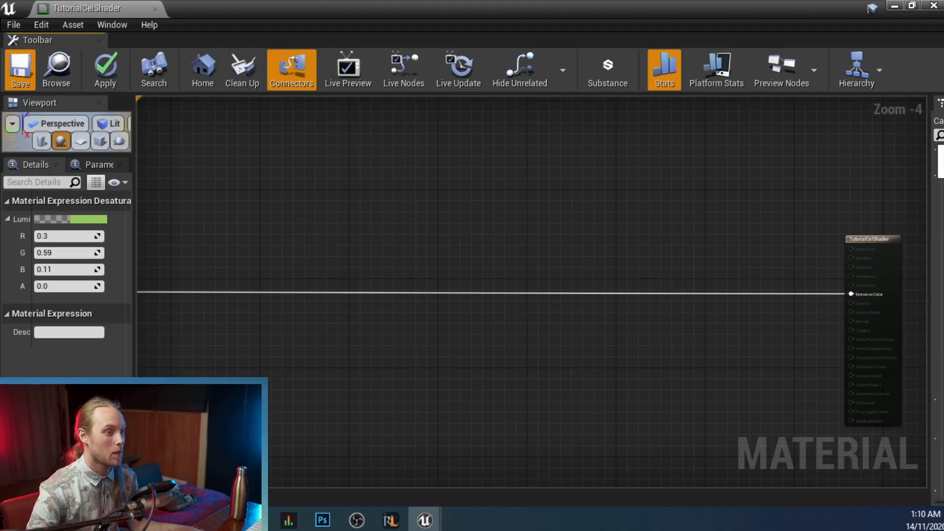
click(20, 68)
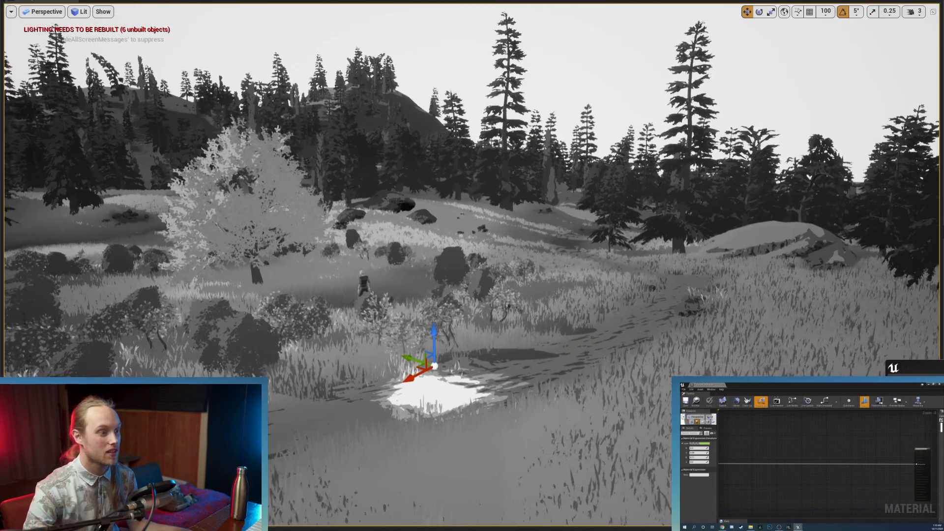
right_drag(509, 212, 509, 211)
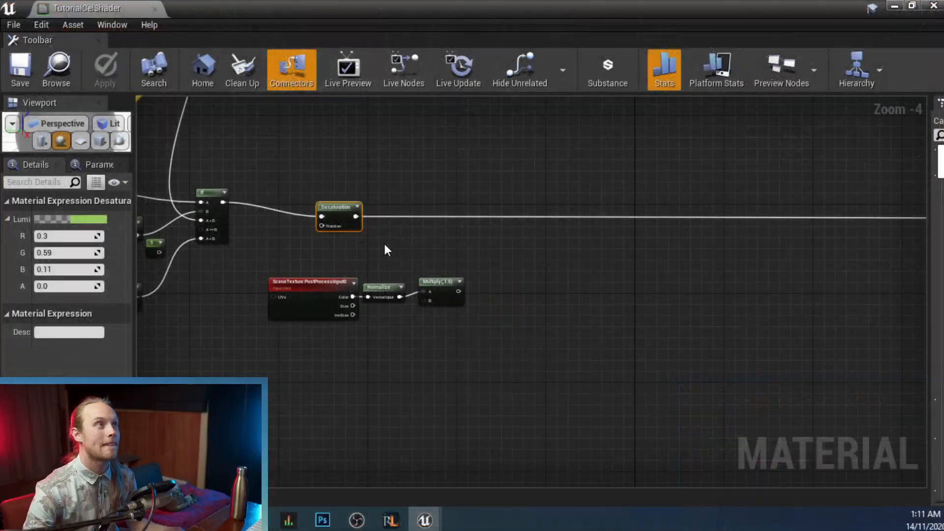
- Add a Multiply node taking the Desaturation output in A and the 1.5 Multiply output in B
scroll(384, 243, up, 4)
right_drag(583, 293, 521, 255)
right_click(610, 215)
text(mul)
key(Return)
drag(520, 255, 636, 211)
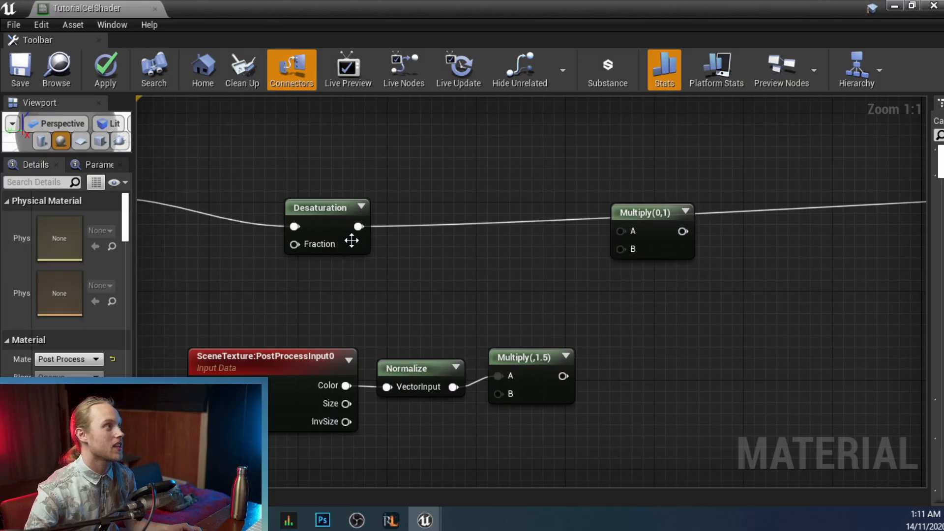
drag(359, 226, 622, 231)
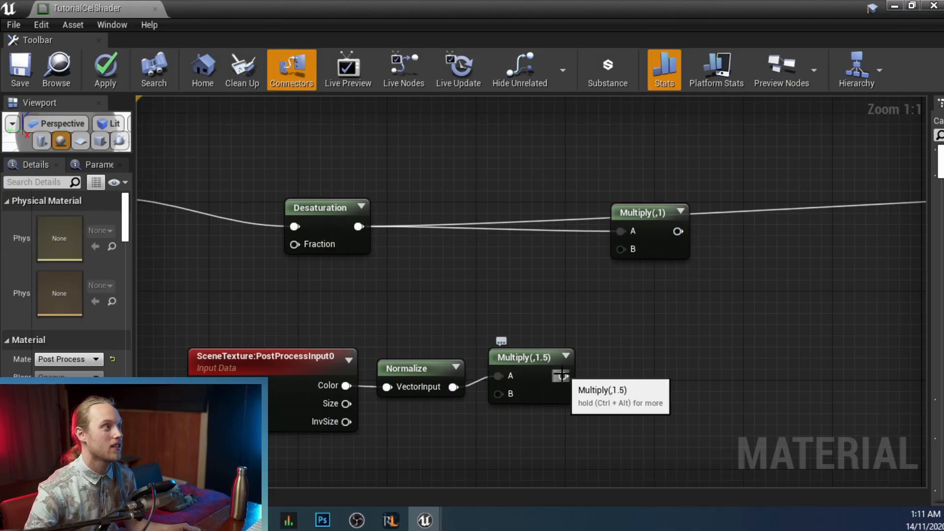
drag(563, 376, 621, 249)
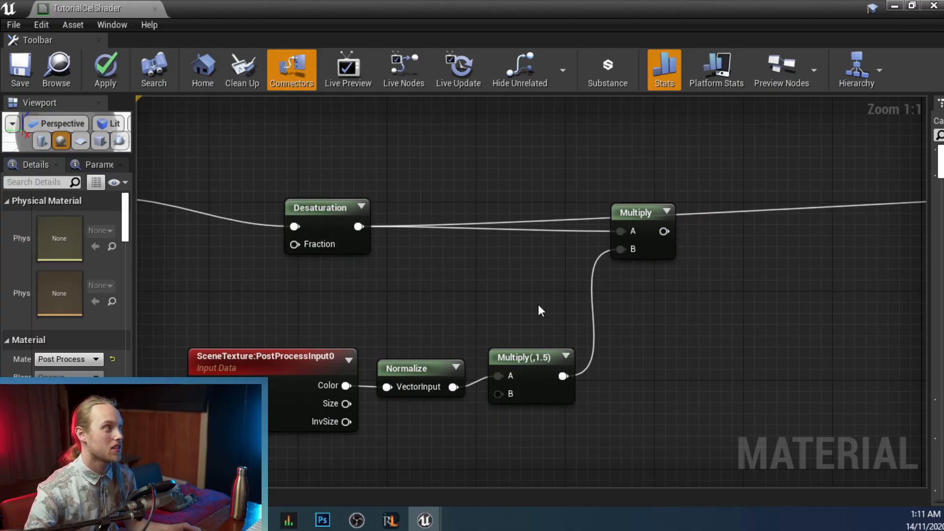
- Connect the new Multiply node's output to the material's Emissive Color and save the material
drag(566, 274, 194, 447)
right_drag(257, 424, 298, 398)
click(568, 268)
right_drag(568, 268, 398, 356)
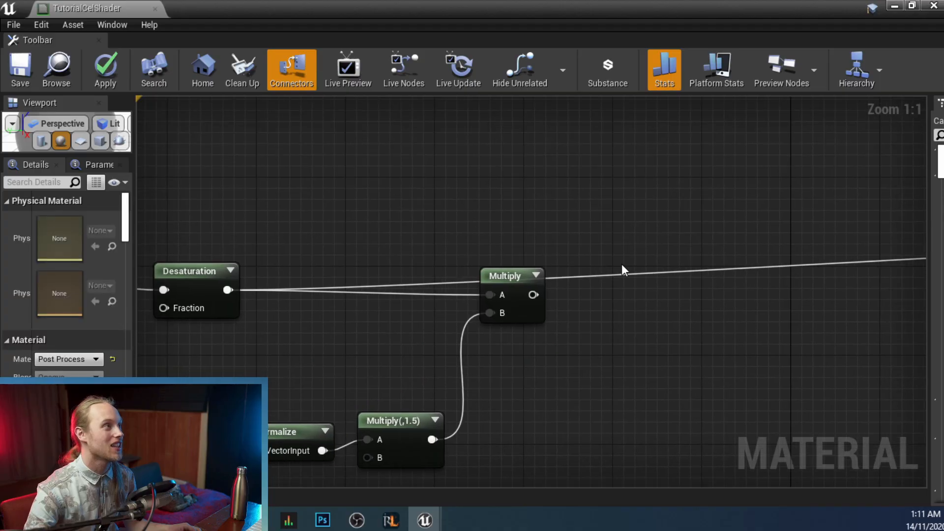
drag(533, 295, 709, 295)
click(20, 68)
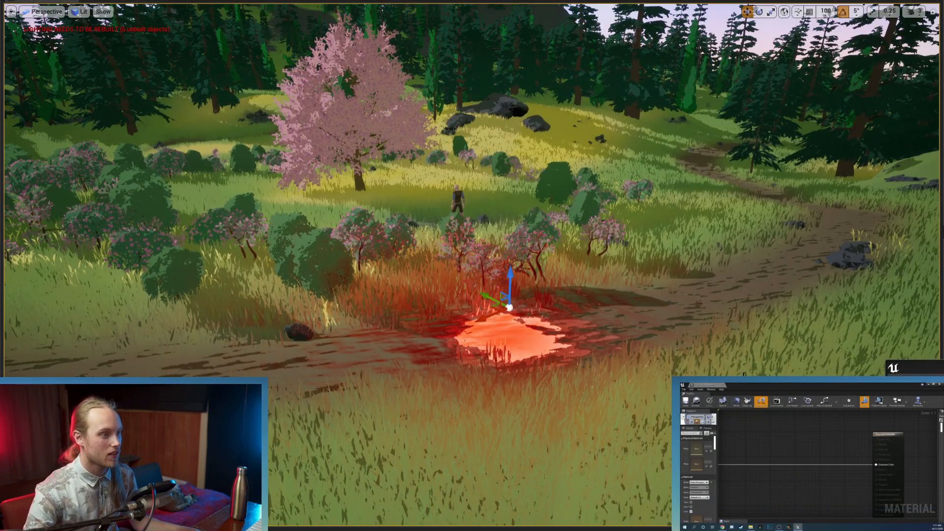
- Fly around the bushes and the red-lit dirt path to examine the coloured cel shading up close
key(w)
right_drag(567, 327, 460, 376)
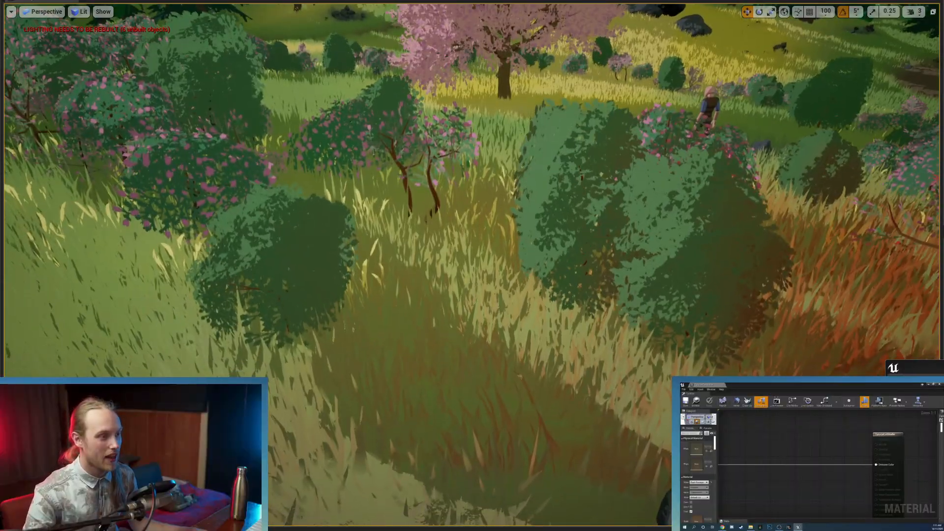
click(568, 308)
key(Escape)
right_drag(506, 299, 708, 329)
key(w)
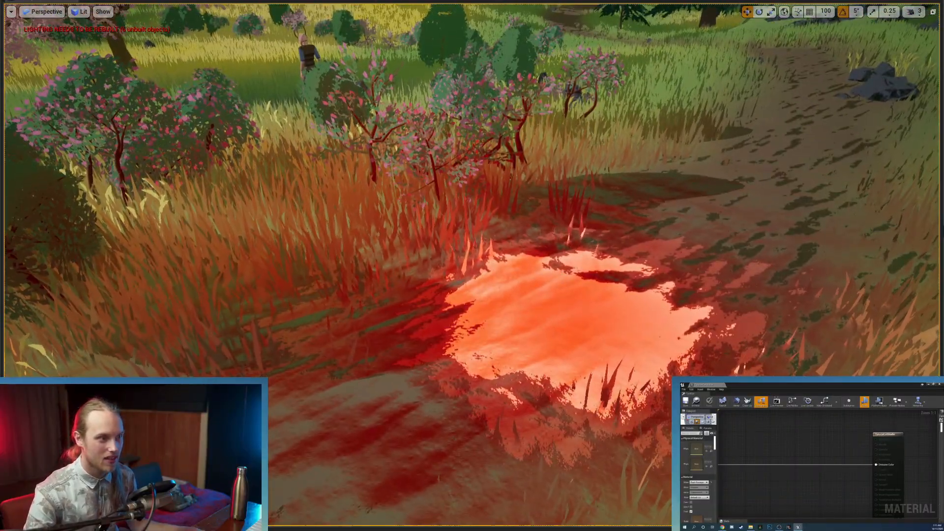
- Select the light over the dirt path and change its colour through blue to pinkish red to test the shader
key(g)
click(573, 247)
scroll(573, 247, down, 4)
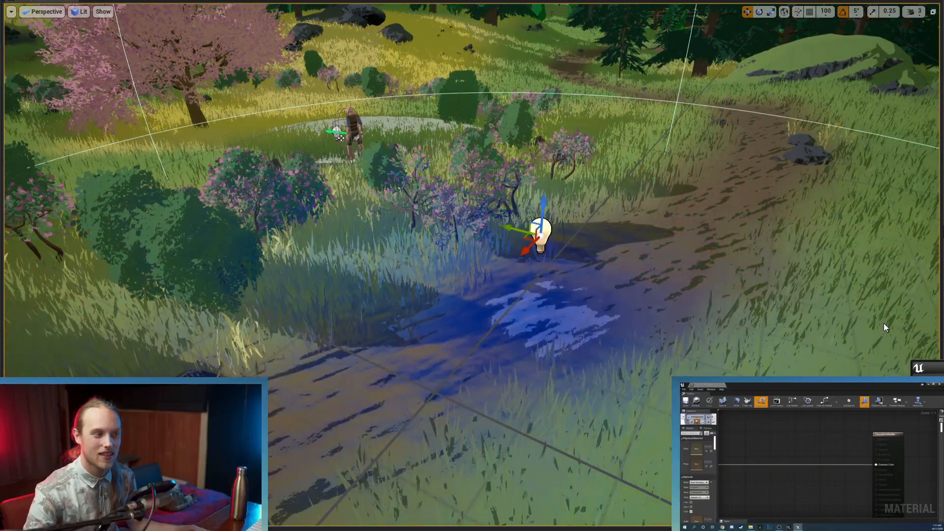
drag(884, 324, 800, 400)
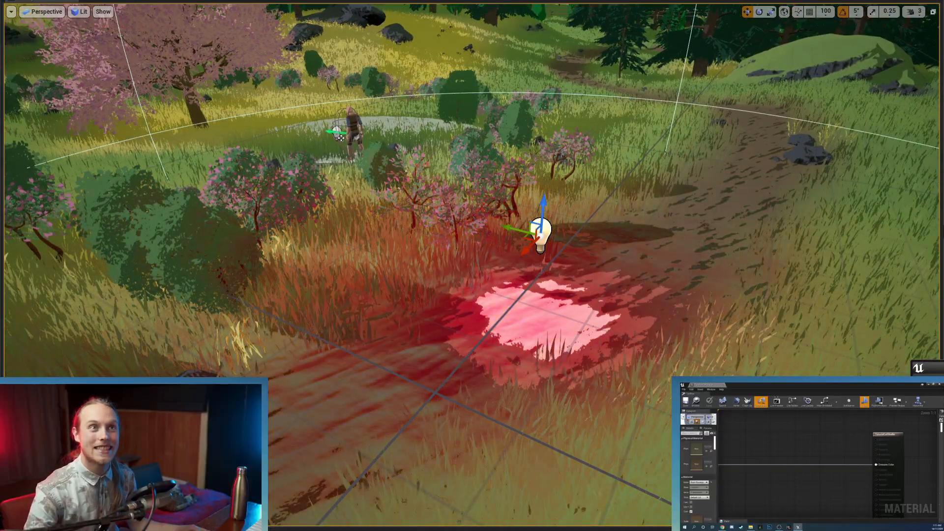
scroll(472, 266, up, 8)
scroll(473, 265, down, 5)
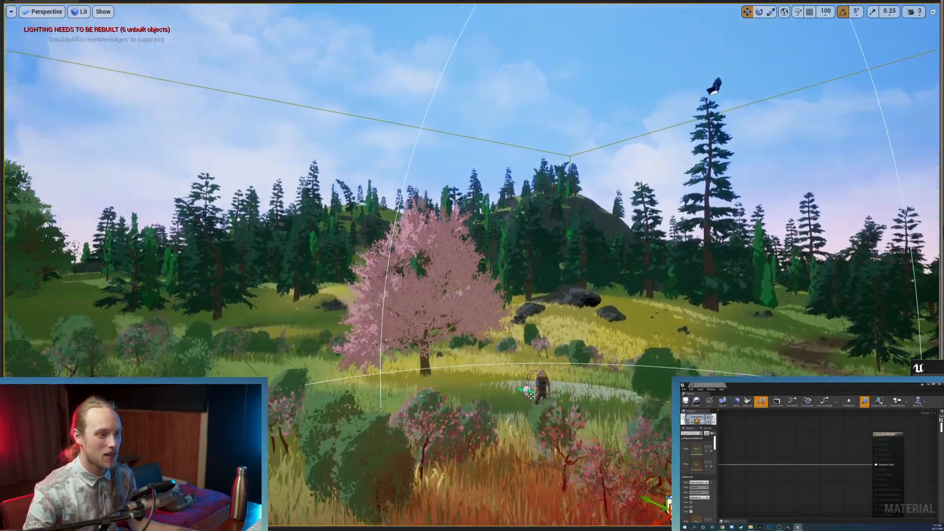
- Adjust the threshold parameters in the cel shader's material instance while comparing the shading bands on the bushes and landscape
right_drag(531, 396, 455, 359)
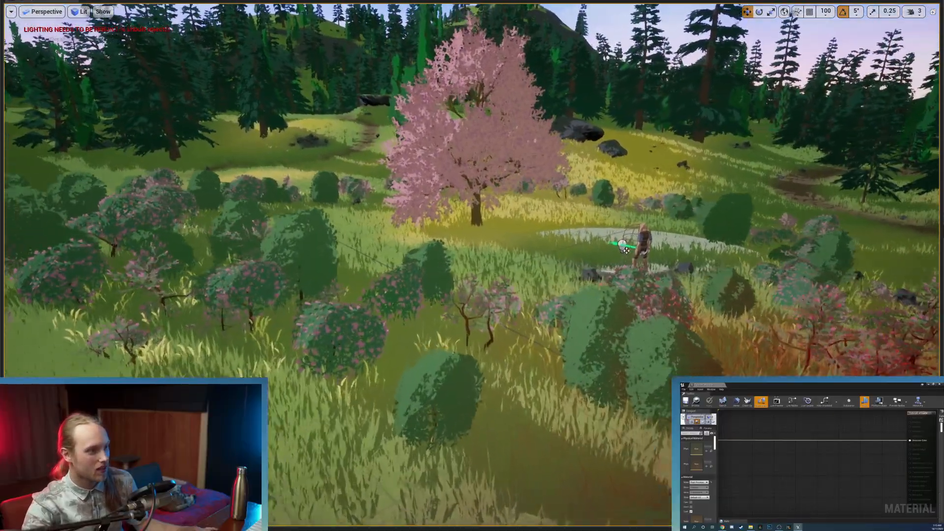
right_drag(636, 313, 635, 314)
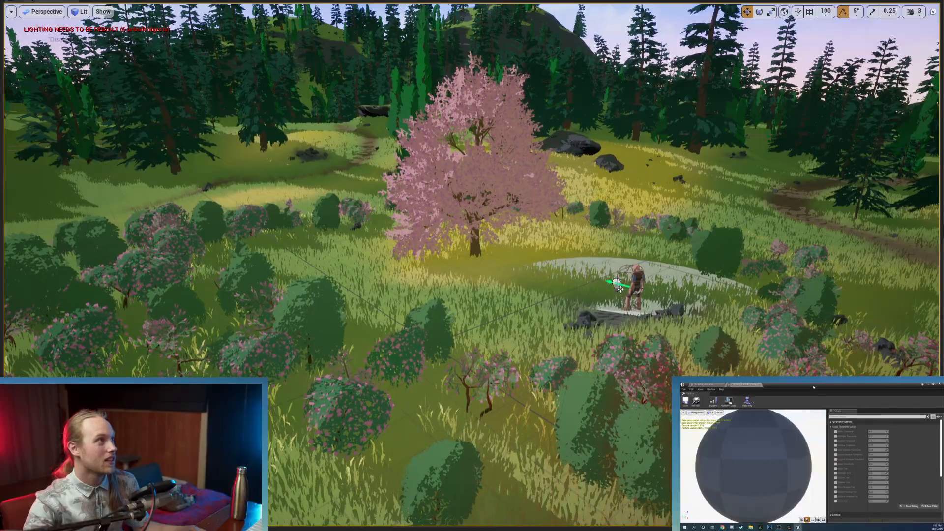
drag(814, 388, 509, 125)
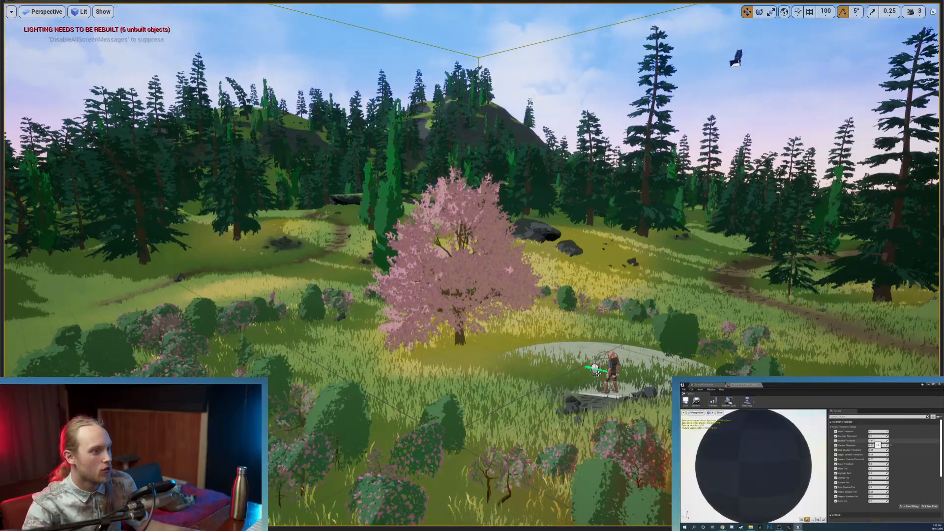
right_drag(615, 315, 593, 297)
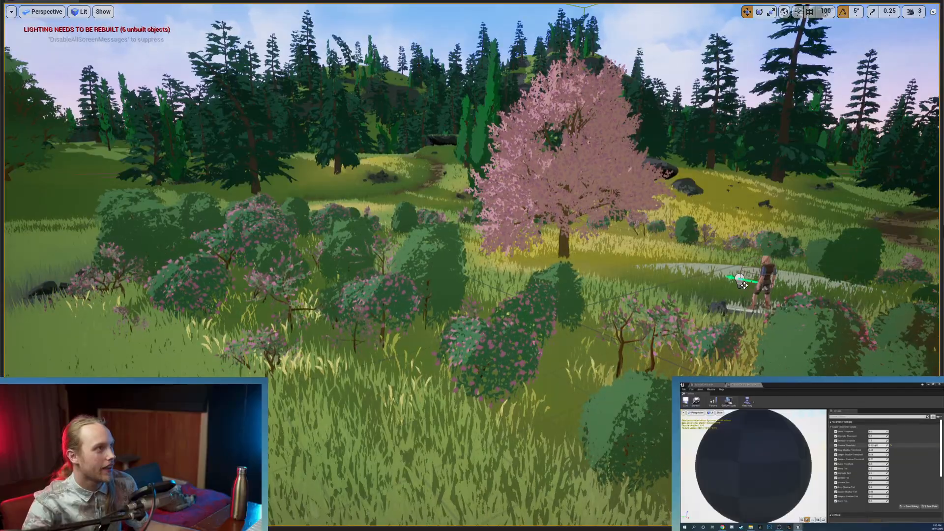
drag(876, 441, 874, 441)
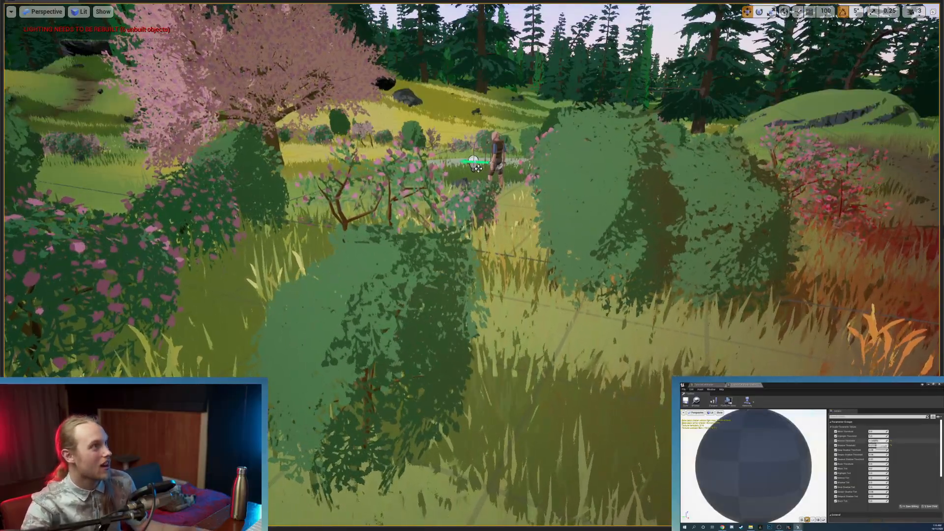
drag(875, 441, 874, 441)
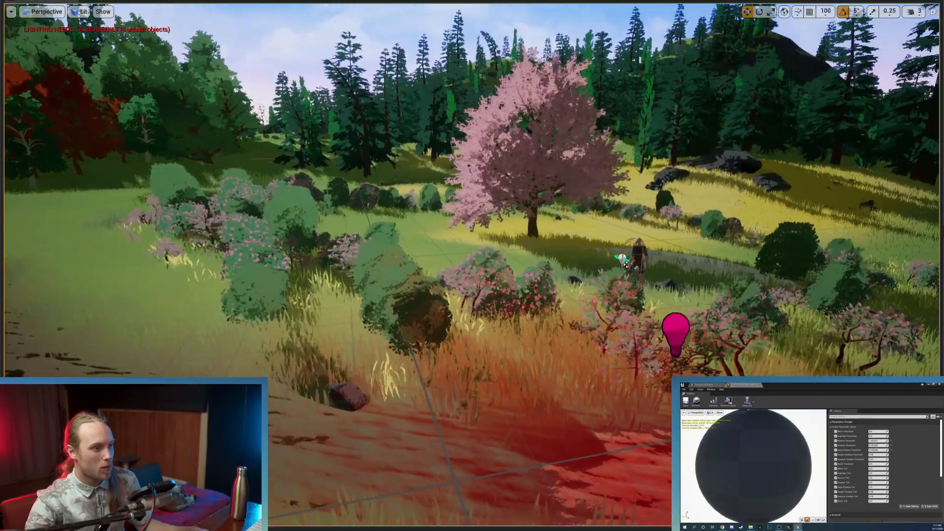
- Fly around the meadow to examine the adjusted cel shading, and look over the end of the material graph
key(a)
right_drag(510, 264, 559, 288)
key(a)
key(e)
key(w)
right_drag(491, 221, 482, 223)
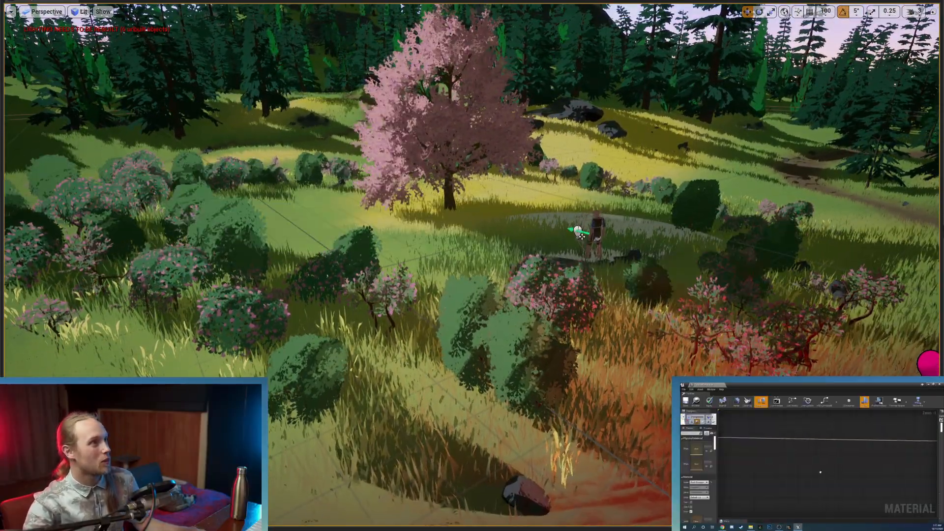
scroll(856, 455, down, 4)
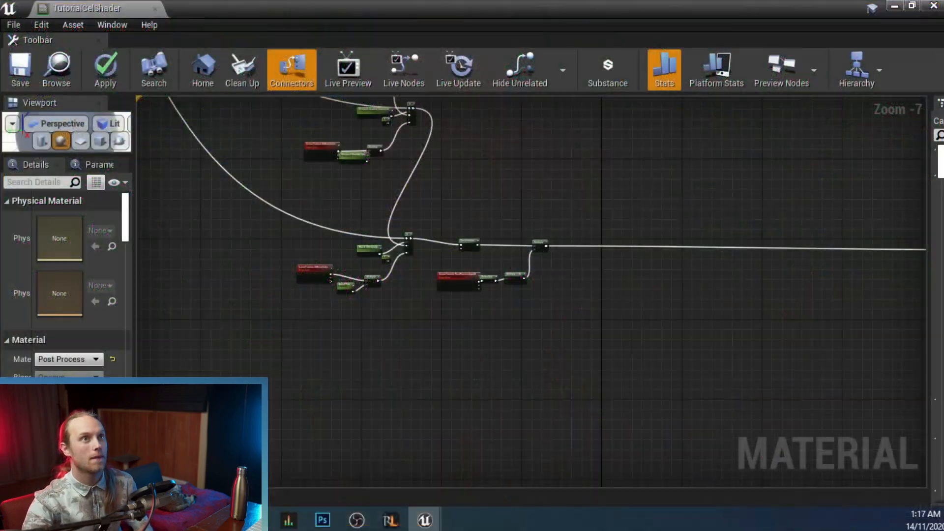
- Set the SceneTexture node placed beside the final Multiply at the end of the material graph to SceneDepth
scroll(539, 247, up, 4)
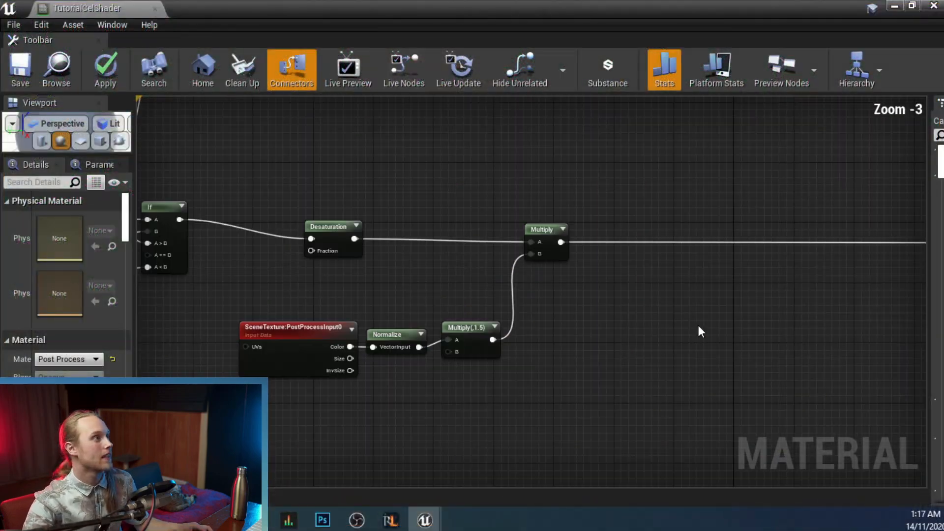
right_drag(662, 325, 503, 344)
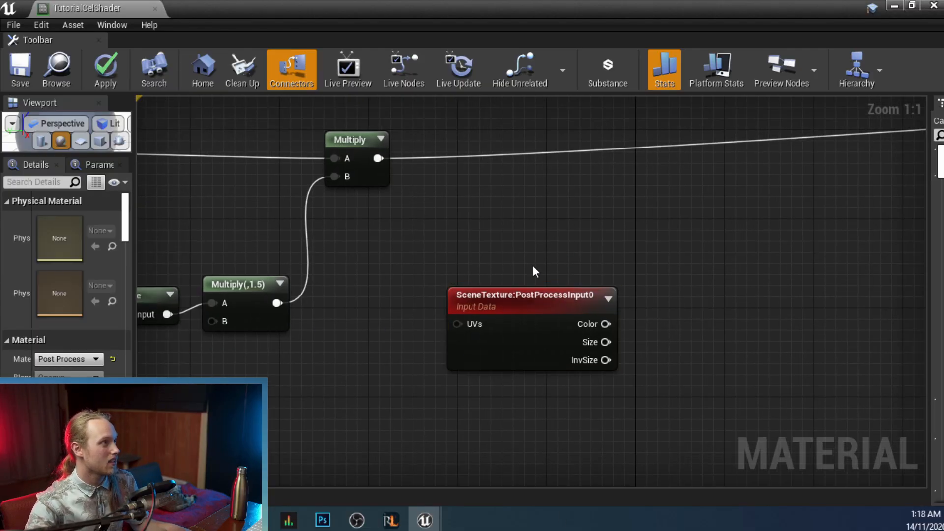
click(531, 295)
click(66, 220)
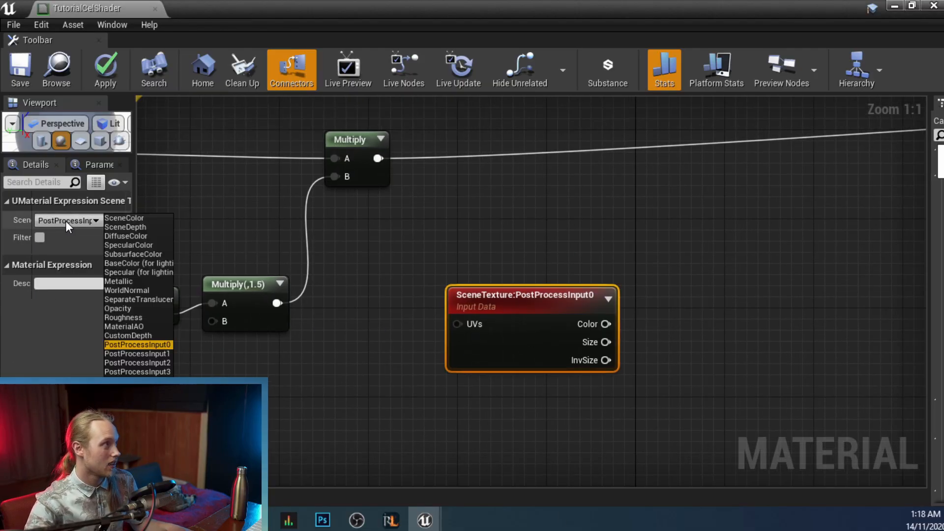
click(144, 227)
- Duplicate the SceneDepth scene texture node, align the copy beneath the original and set it to CustomDepth
key(ctrl+w)
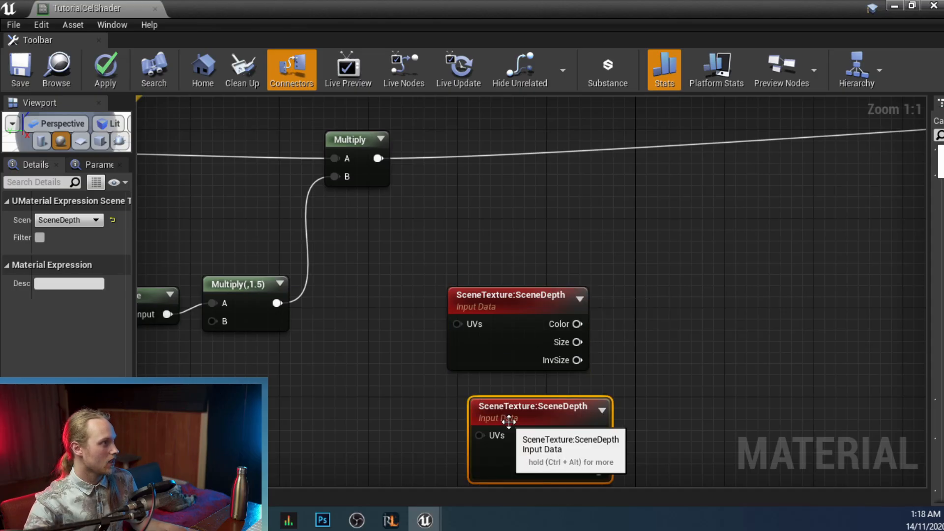
mouse_move(509, 422)
mouse_down()
mouse_move(480, 396)
mouse_move(493, 418)
mouse_up()
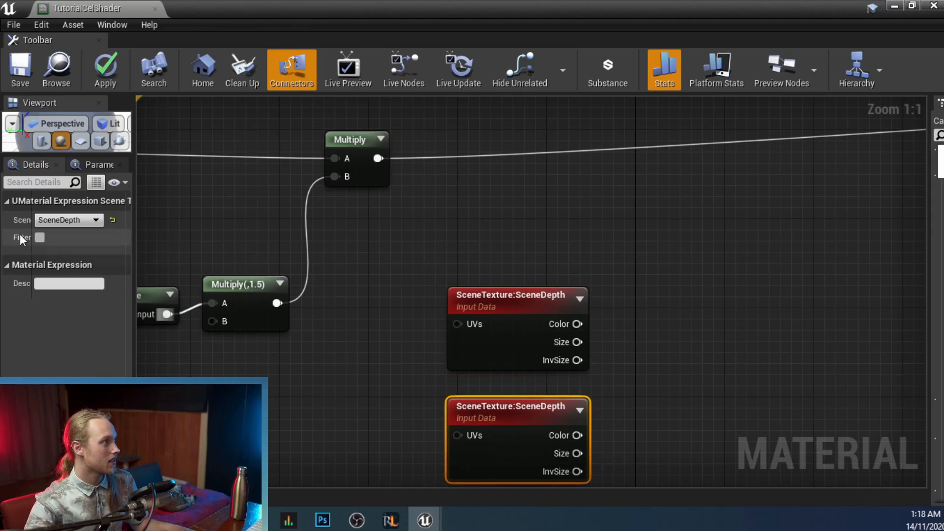
click(66, 220)
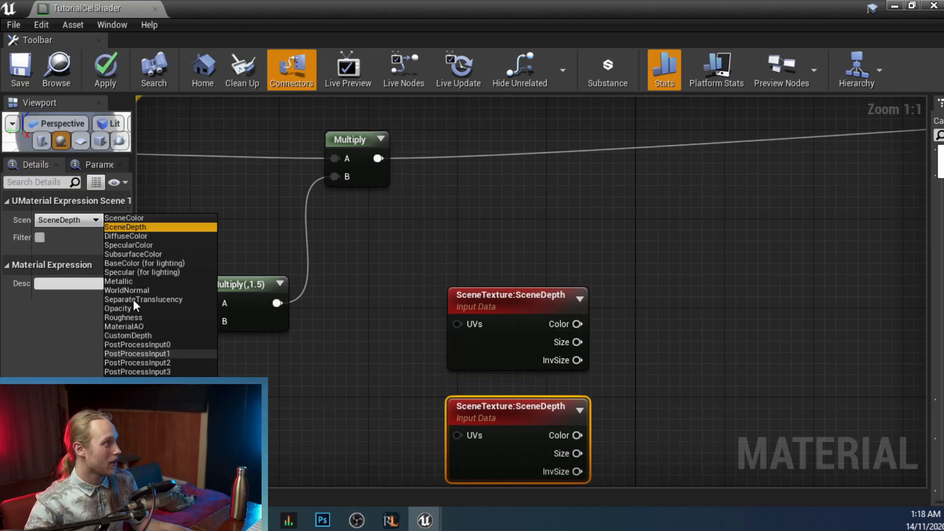
click(131, 336)
- Add an If node fed by the final Multiply's output, placed beyond the two depth scene textures
scroll(669, 346, down, 2)
right_drag(650, 343, 544, 352)
click(543, 351)
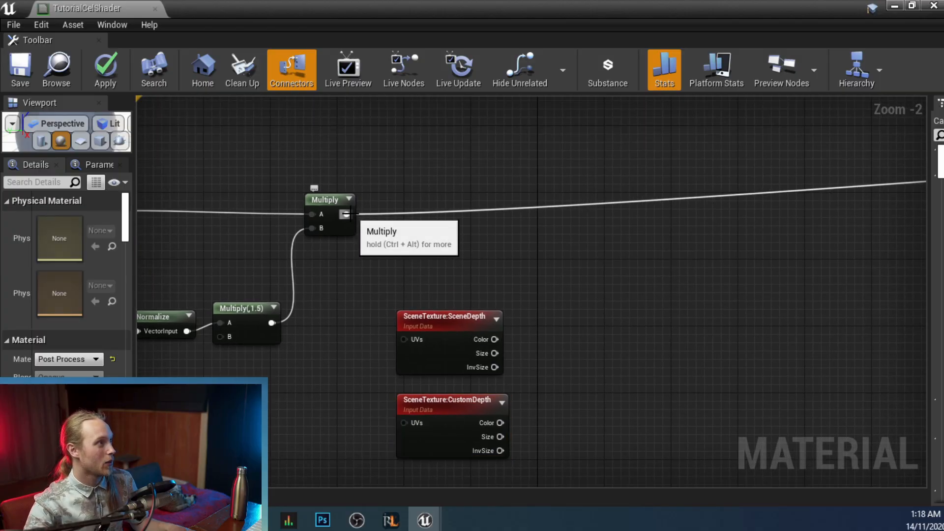
drag(346, 214, 648, 217)
text(if)
key(Return)
right_drag(634, 307, 568, 335)
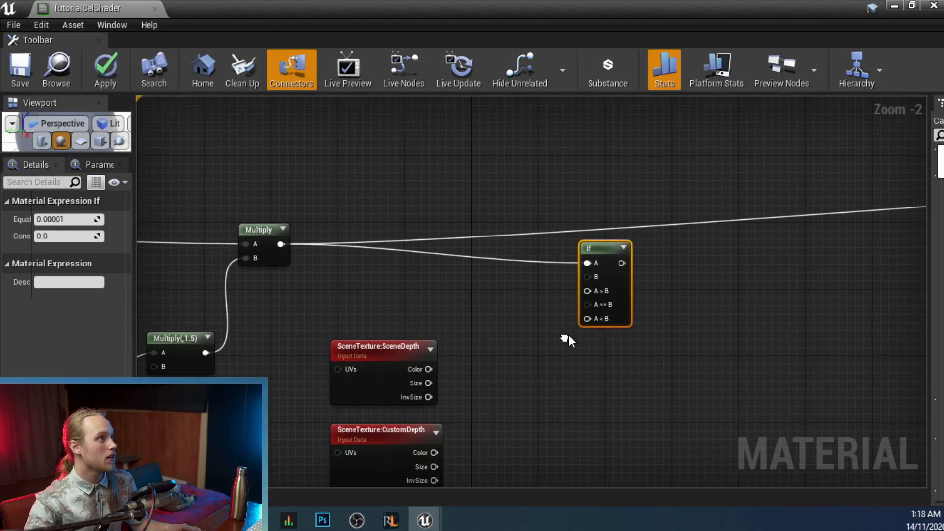
- Wire SceneDepth to the If node's A, CustomDepth to B, the final Multiply to A > B and PostProcessInput0 to A < B
scroll(524, 332, up, 2)
right_drag(486, 337, 575, 305)
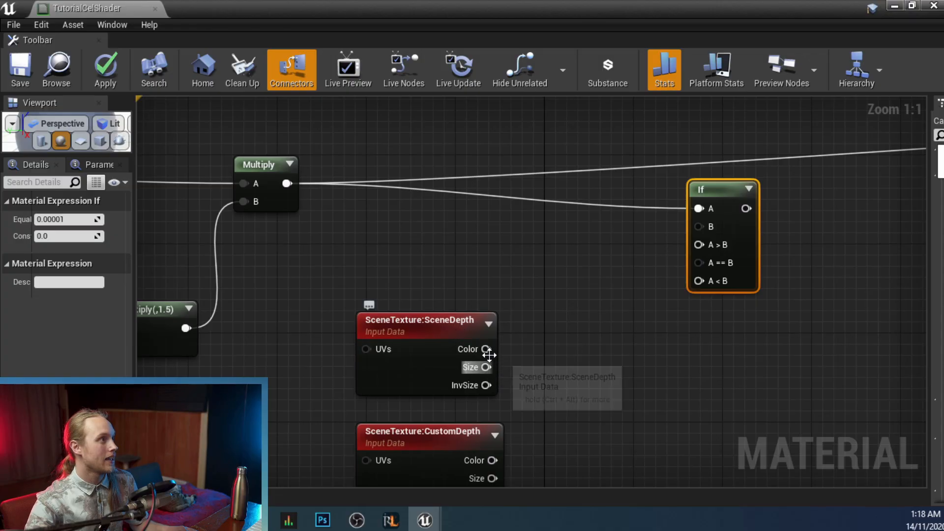
drag(486, 349, 635, 235)
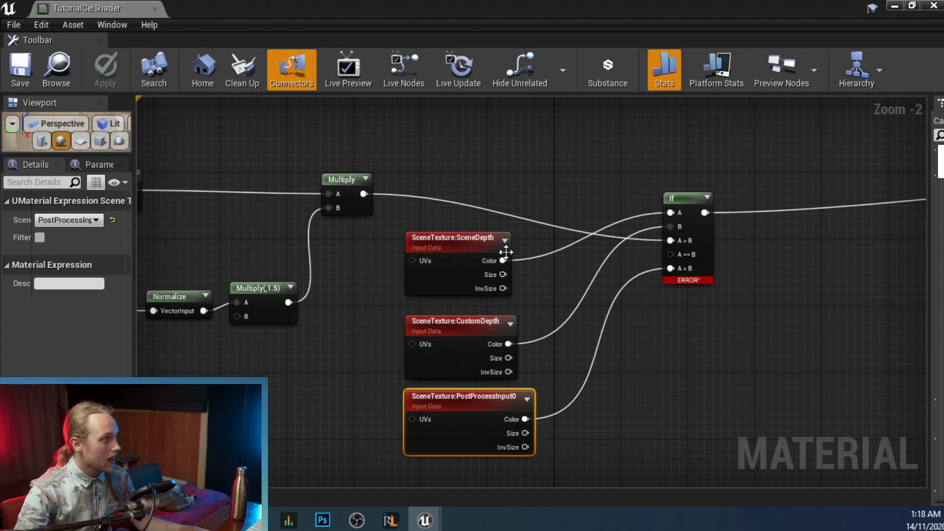
right_drag(589, 415, 546, 373)
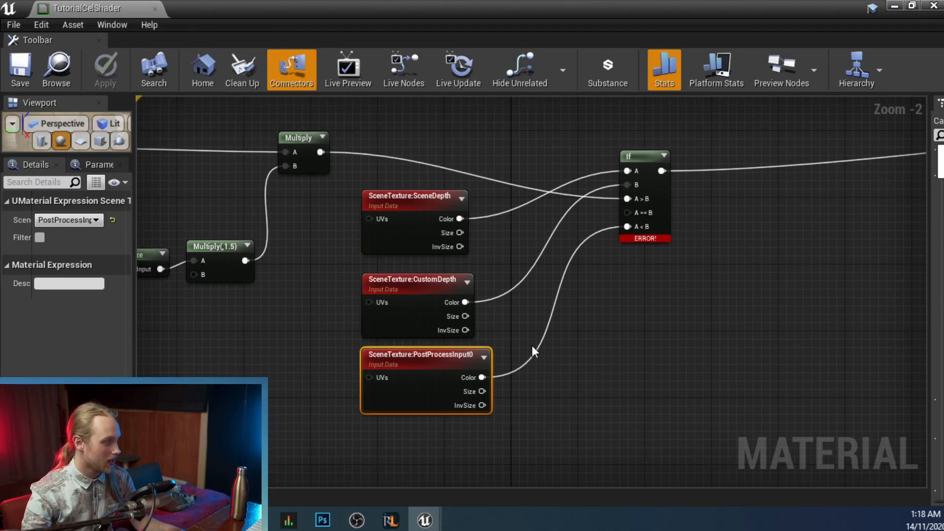
- Insert red-only component masks between the SceneDepth and CustomDepth colours and the If node's A and B inputs
right_click(511, 274)
text(mask)
key(Return)
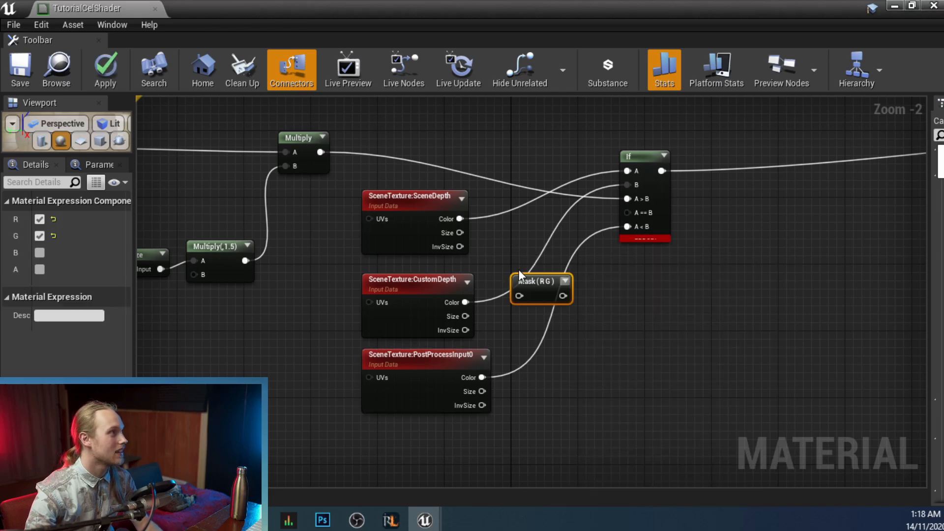
scroll(520, 275, up, 2)
drag(517, 309, 640, 165)
click(40, 236)
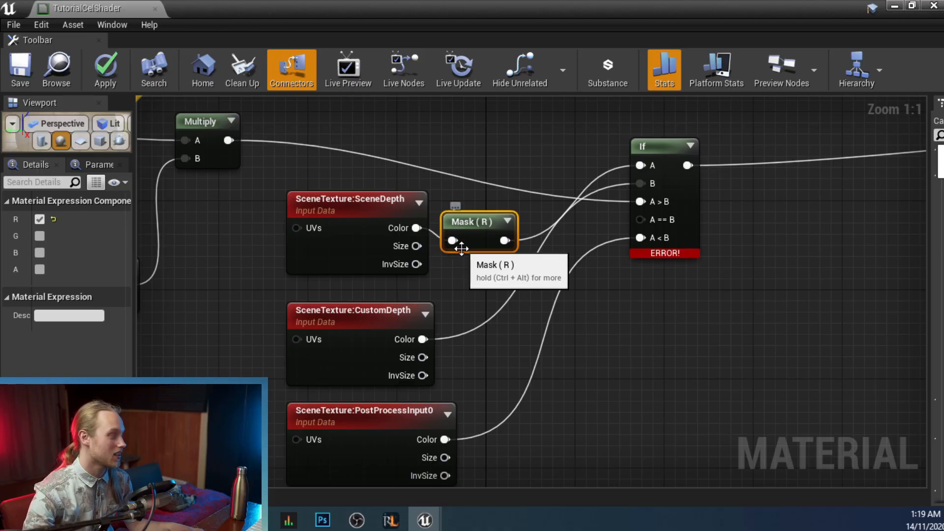
key(ctrl+w)
drag(422, 340, 645, 185)
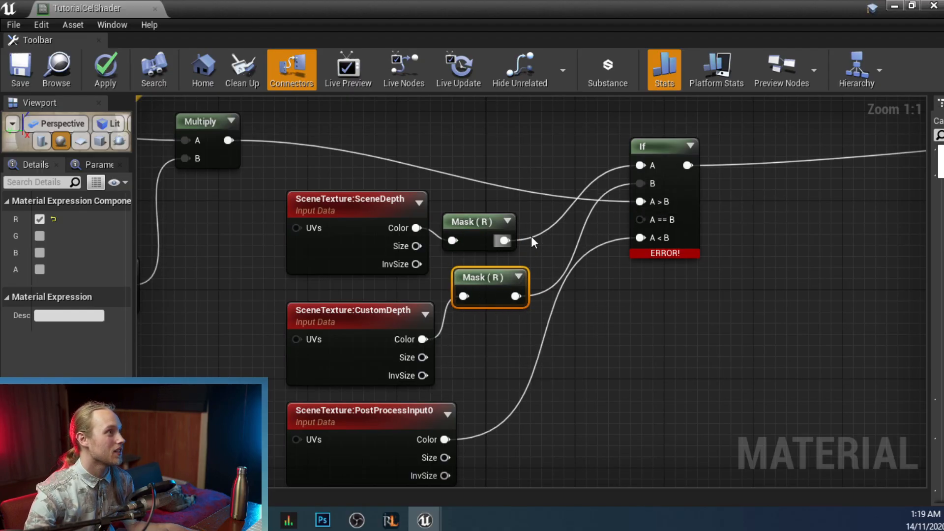
- Approach the player character in the level and select it
click(30, 50)
click(581, 296)
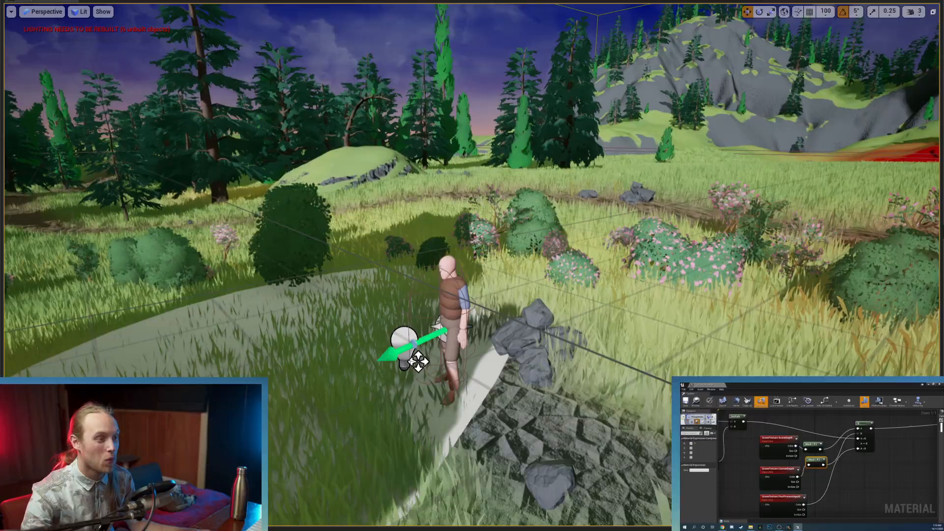
right_drag(419, 361, 425, 398)
key(w)
right_drag(426, 270, 549, 278)
click(426, 270)
click(426, 270)
key(w)
right_drag(426, 270, 336, 268)
key(s)
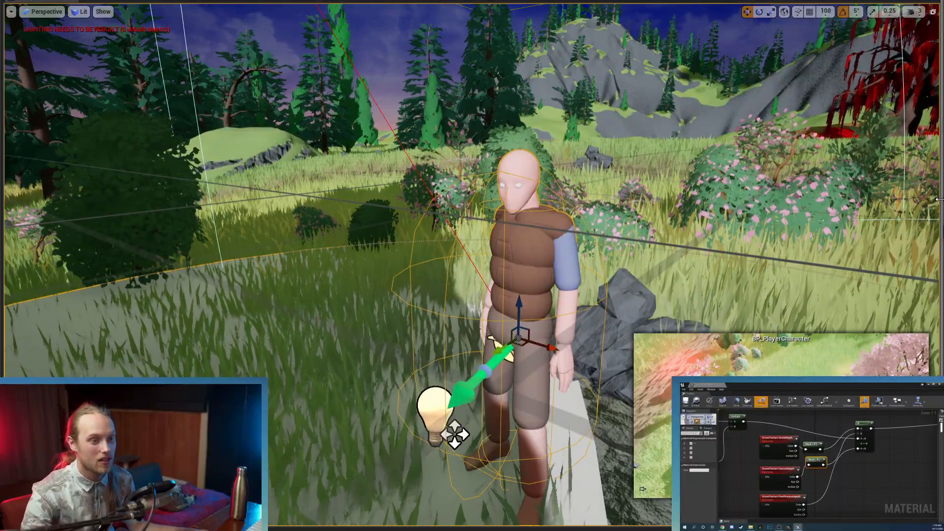
- Widen the player character's details area, filter its properties by "cust" for the CustomDepth settings, and view the character from the front
drag(936, 204, 477, 216)
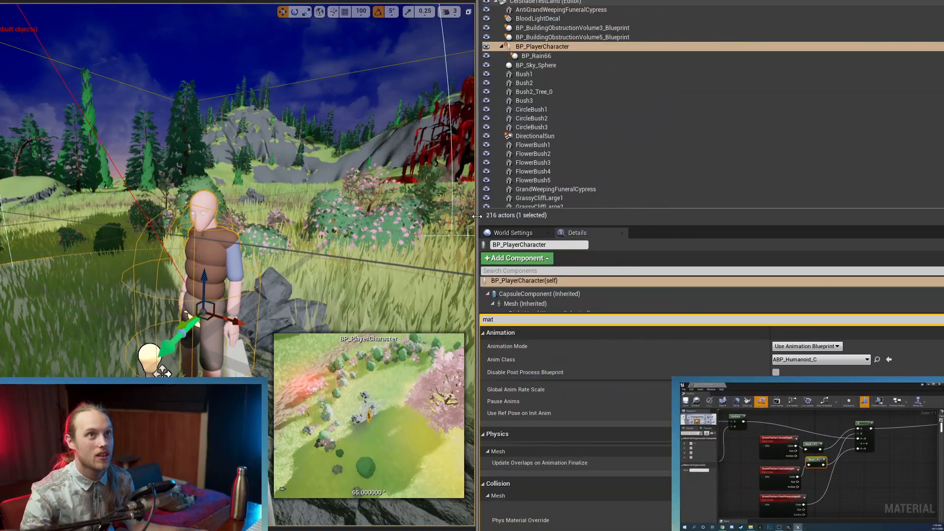
text(cust)
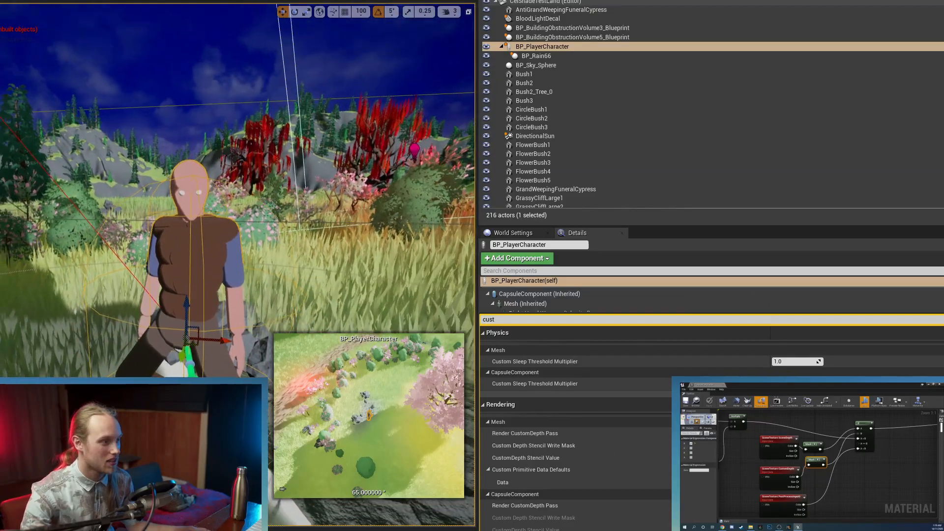
right_drag(236, 207, 408, 175)
key(w)
key(a)
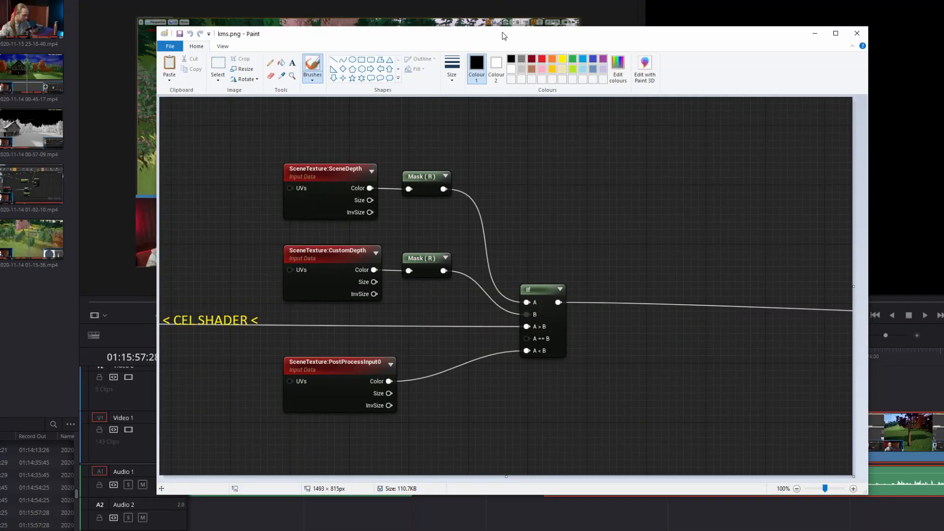
- Switch to Paint and mark the depth-masking graphs in kms2.png and kms.png with freehand red circles around the depth and If nodes
drag(504, 36, 532, 34)
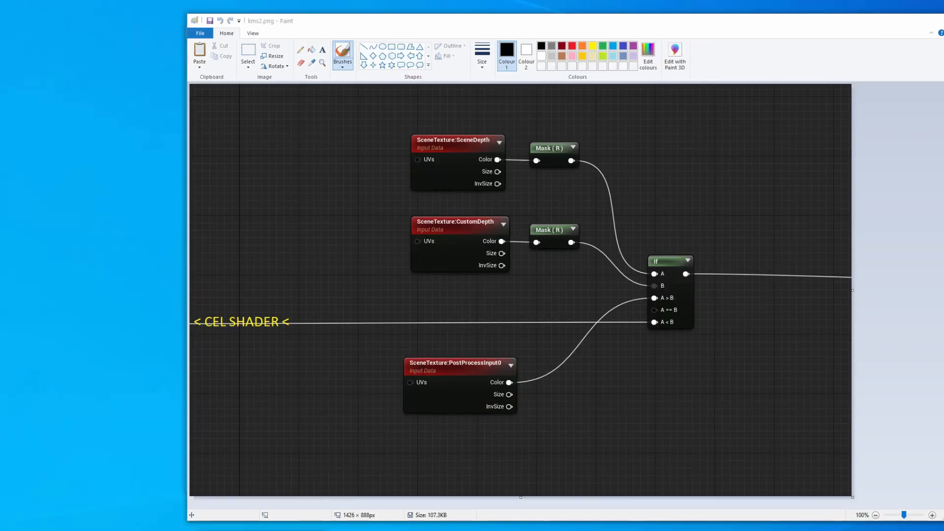
click(291, 530)
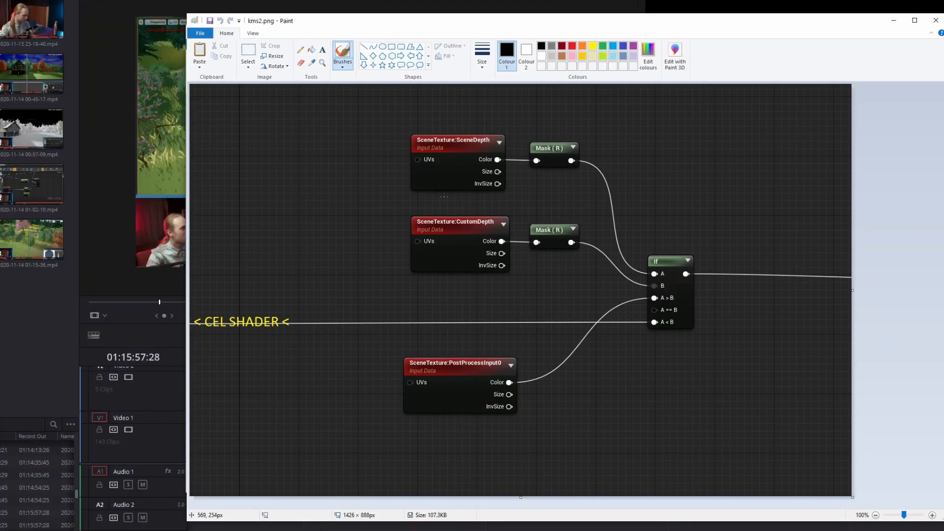
mouse_move(506, 68)
mouse_down()
mouse_move(281, 472)
mouse_move(546, 158)
mouse_up()
key(ctrl+z)
key(ctrl+z)
mouse_move(564, 287)
mouse_down()
mouse_move(374, 142)
mouse_move(438, 91)
mouse_move(391, 215)
mouse_move(520, 330)
mouse_up()
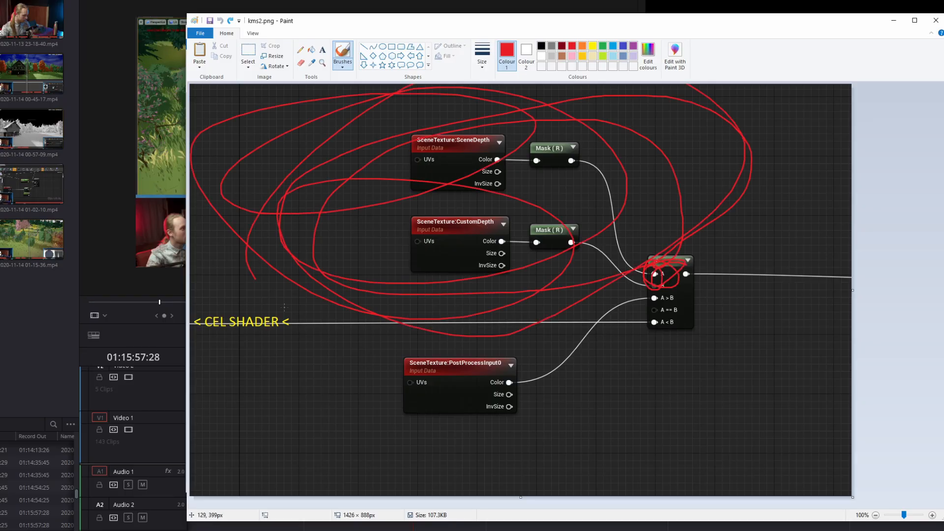
mouse_move(284, 308)
mouse_down()
mouse_move(221, 305)
mouse_move(640, 147)
mouse_move(516, 354)
mouse_up()
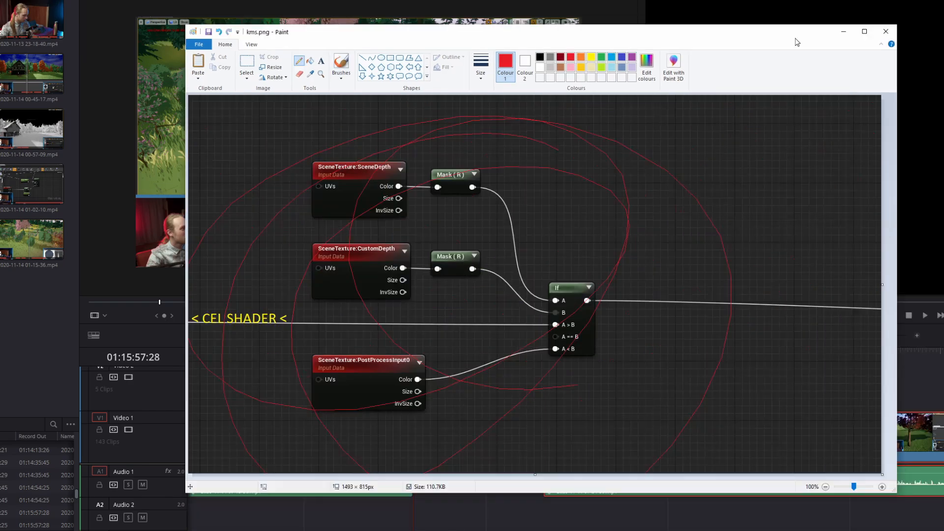
mouse_move(797, 43)
mouse_down()
mouse_move(943, 337)
mouse_move(943, 55)
mouse_move(903, 254)
mouse_move(792, 260)
mouse_move(735, 199)
mouse_move(651, 302)
mouse_move(549, 195)
mouse_up()
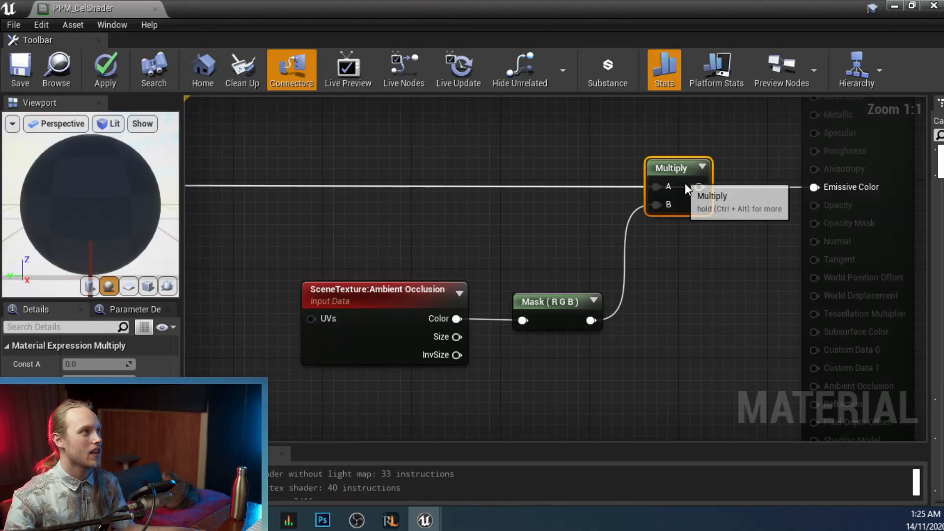
- In PPM_CelShader, tidy the Ambient Occlusion texture and RGB mask, and rewire the Multiply that combines them with the shader result into Emissive Color
drag(675, 170, 674, 203)
click(538, 168)
click(352, 337)
drag(351, 332, 355, 300)
right_drag(521, 253, 513, 281)
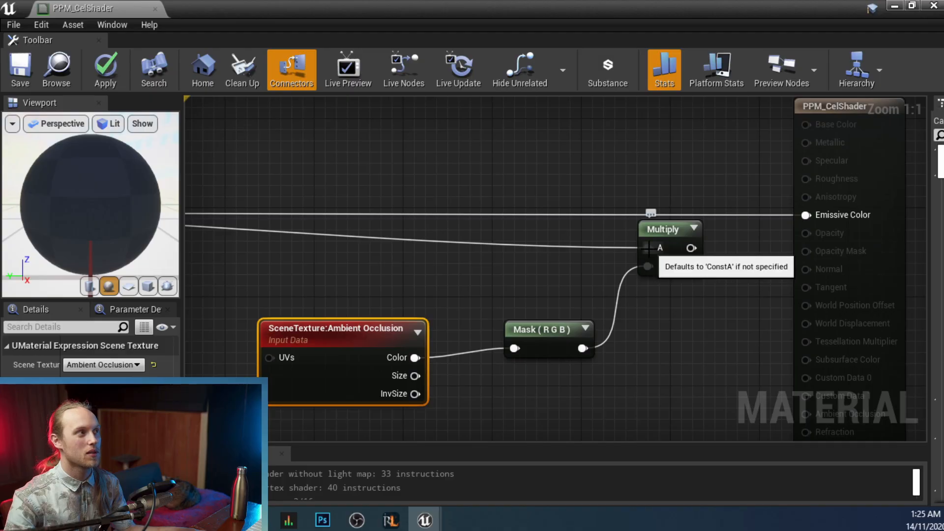
drag(561, 329, 516, 339)
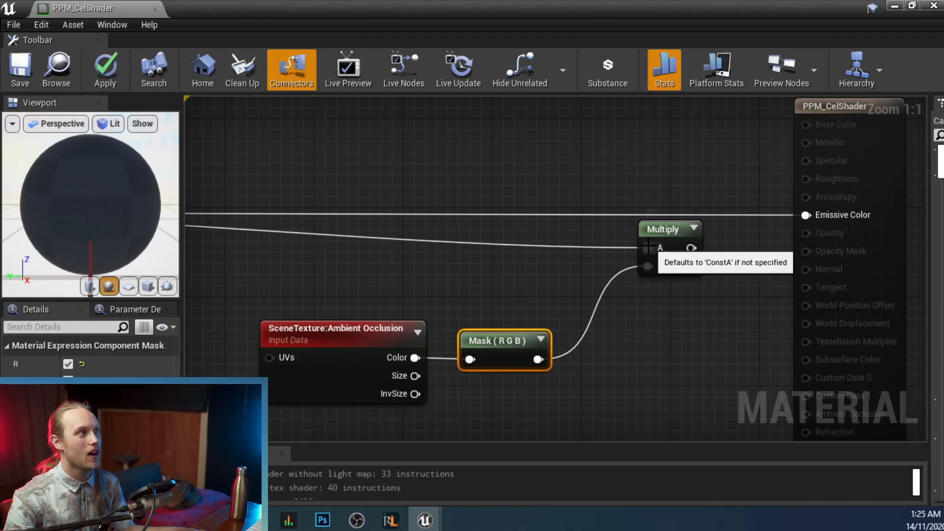
drag(647, 248, 649, 248)
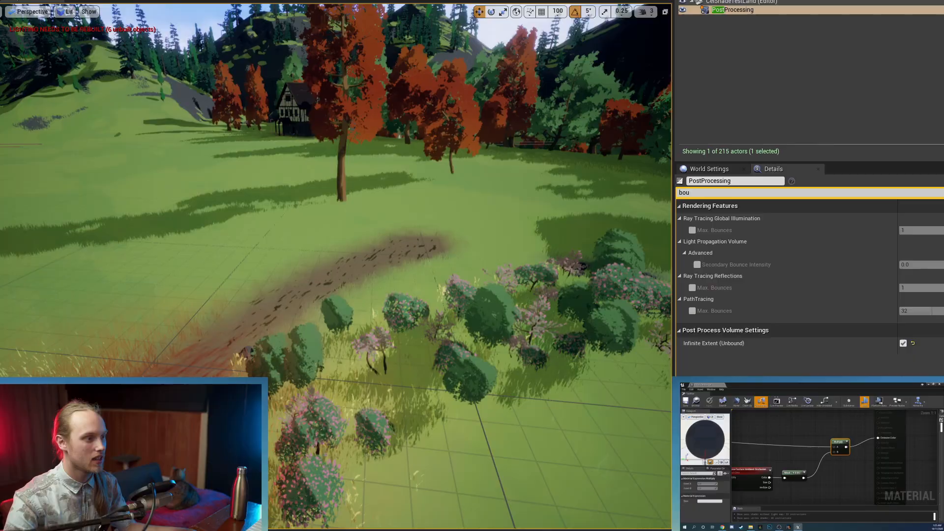
- Move in on a tree trunk in the meadow, select the PostProcessing volume and filter its properties by "ambi"
key(w)
mouse_move(336, 266)
right_down()
mouse_move(336, 246)
mouse_move(341, 270)
mouse_move(329, 257)
right_up()
key(s)
key(d)
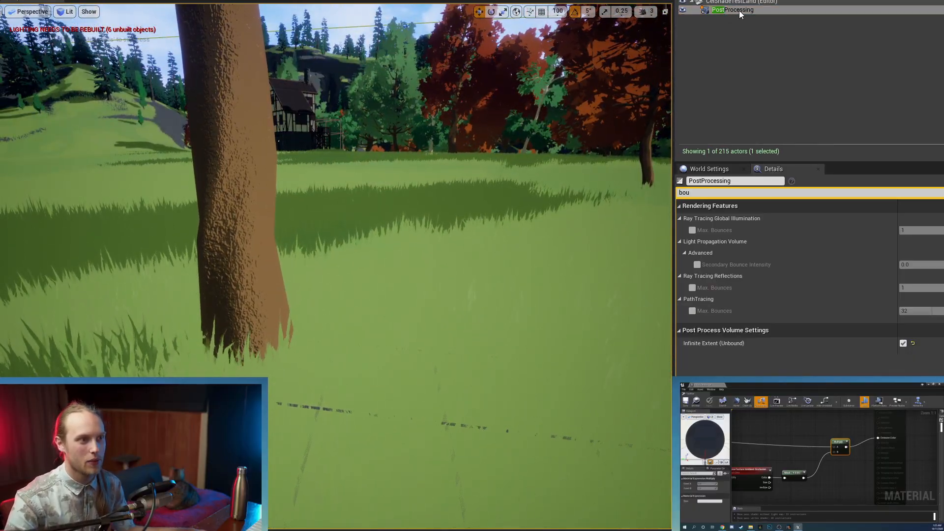
click(740, 10)
click(942, 192)
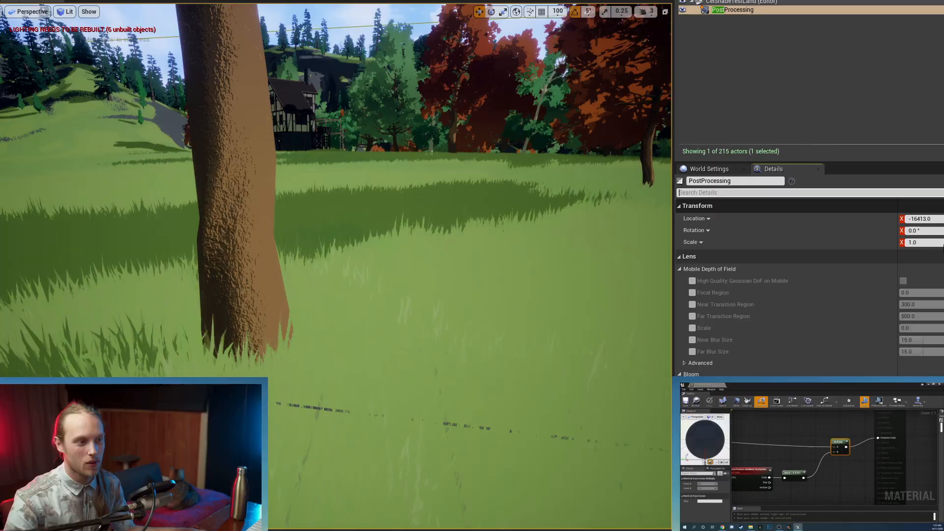
click(704, 194)
text(ambi)
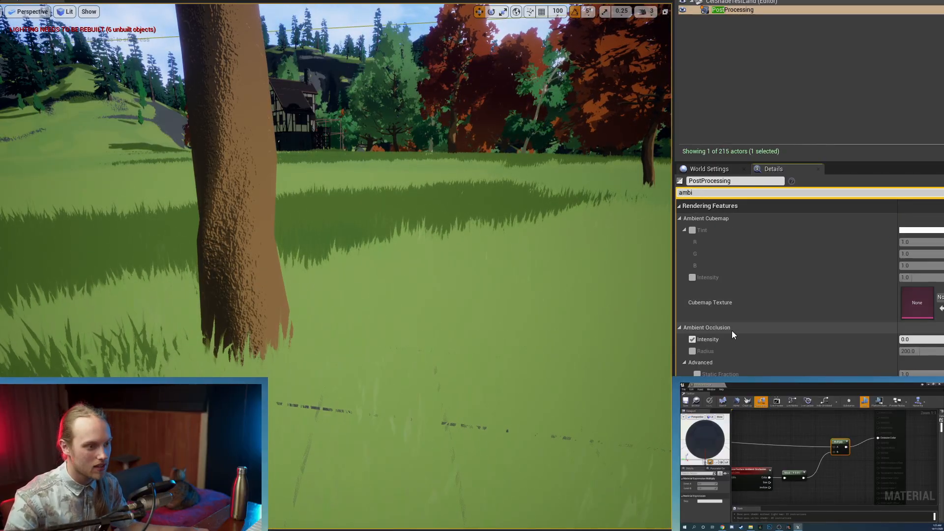
- Set the ambient occlusion intensity to about 0.63, enable its Radius override, and enable Static Fraction at 0.0
click(693, 339)
mouse_move(902, 341)
mouse_down()
mouse_move(929, 341)
mouse_move(915, 342)
mouse_up()
click(692, 351)
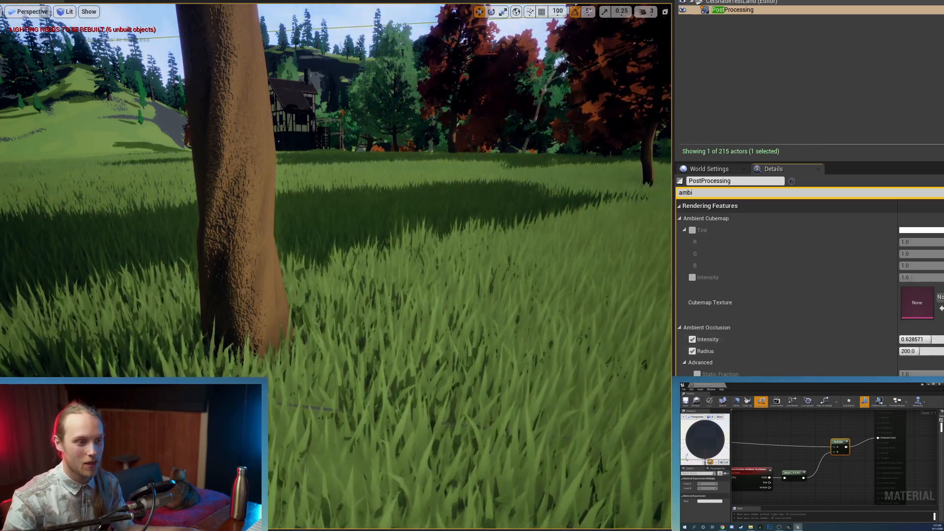
click(697, 375)
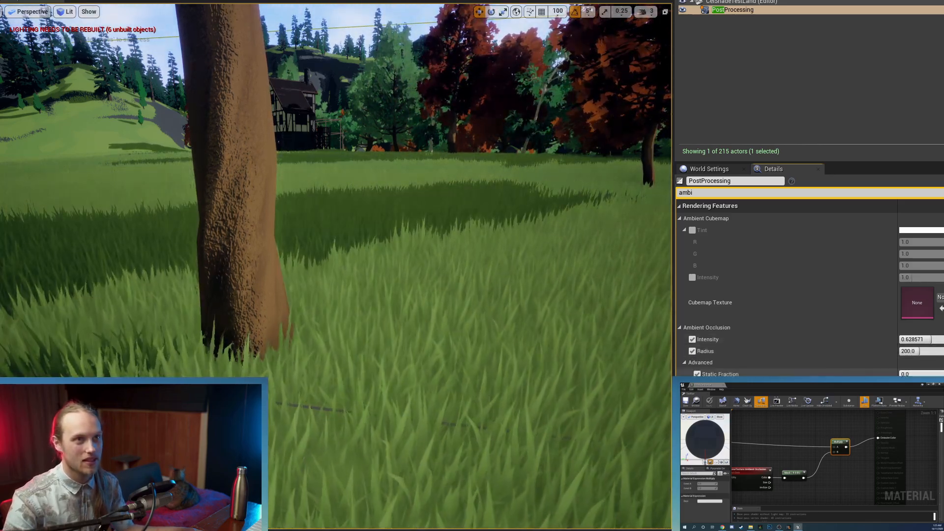
drag(931, 374, 907, 373)
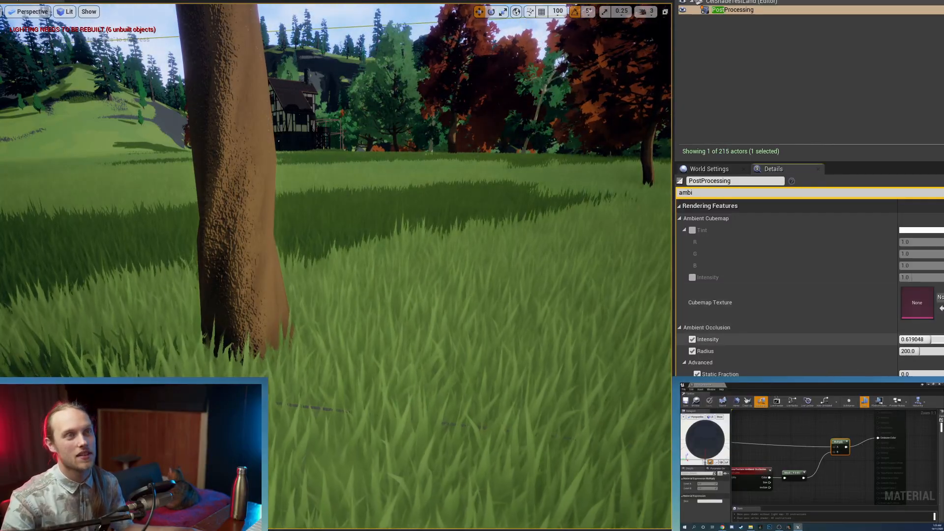
- Compare the red-leaved tree and grass with ambient occlusion intensity at 0.0 and at 1.0
drag(929, 339, 902, 340)
right_drag(605, 350, 585, 314)
key(s)
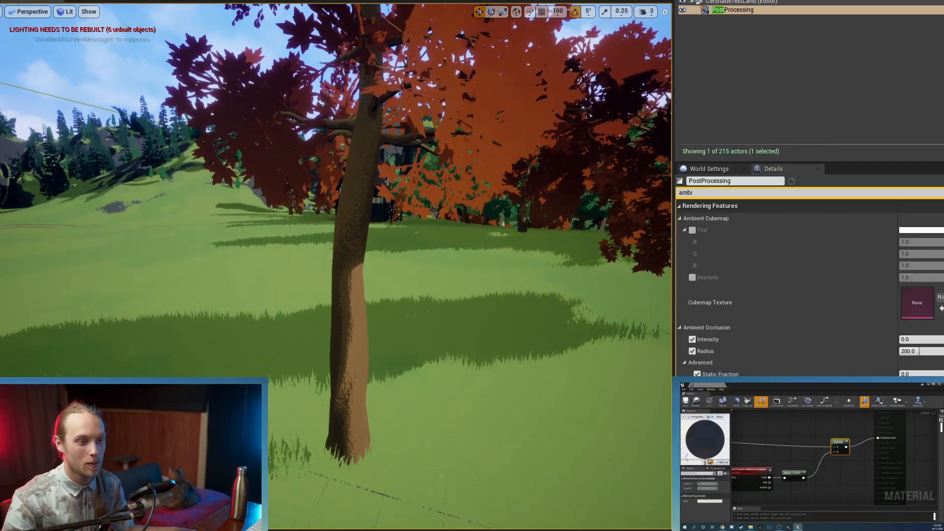
drag(904, 340, 943, 339)
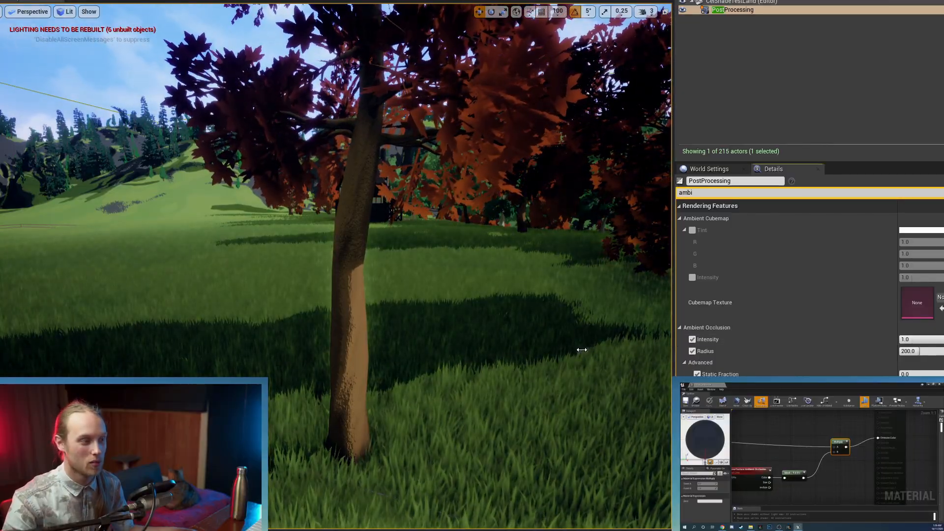
- Fly from the tree to the timber-framed house and examine the ambient occlusion on its walls and roof
key(w)
right_drag(296, 377, 325, 436)
key(w)
right_drag(295, 378, 133, 315)
key(s)
key(w)
key(s)
key(w)
right_drag(334, 266, 236, 273)
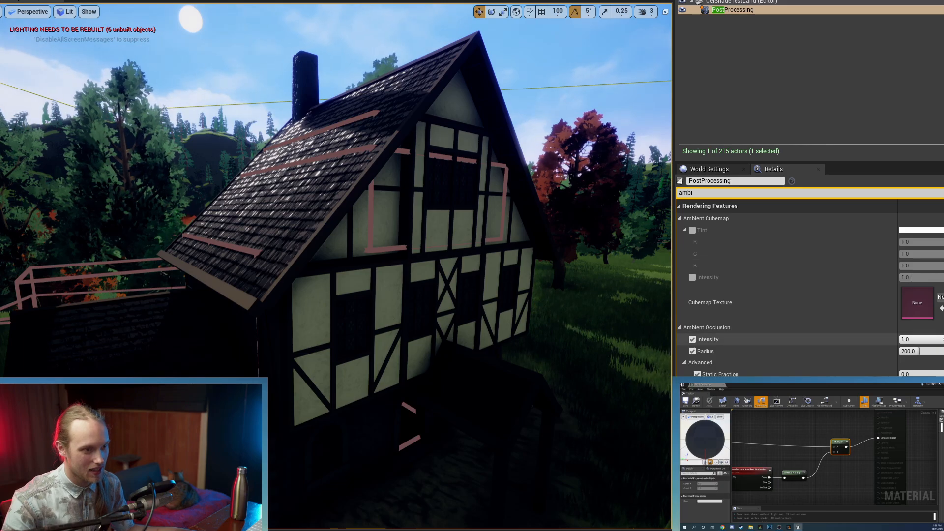
- Vary the ambient occlusion intensity from 0.0 upward while comparing the house and trees, and set it to about 0.16
drag(930, 339, 900, 339)
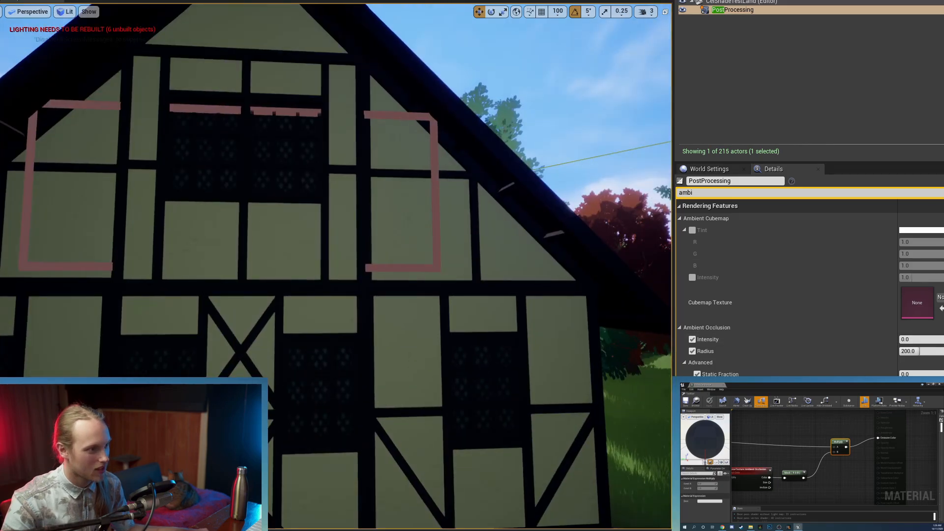
right_drag(526, 332, 413, 331)
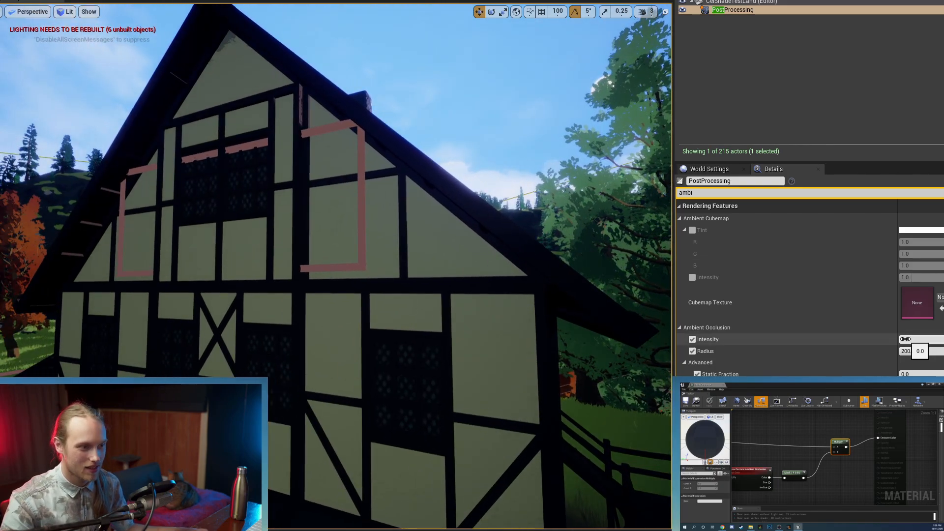
drag(905, 339, 940, 339)
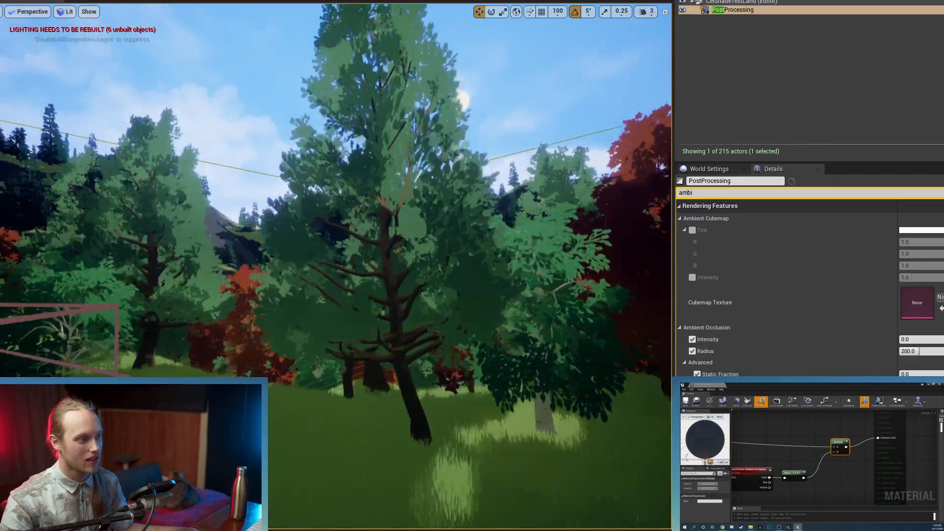
right_drag(576, 324, 608, 322)
drag(908, 340, 915, 340)
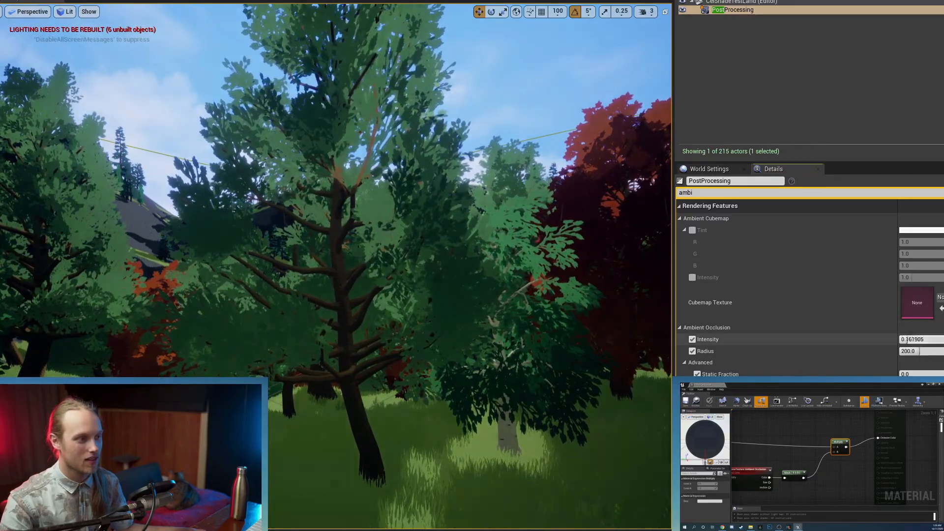